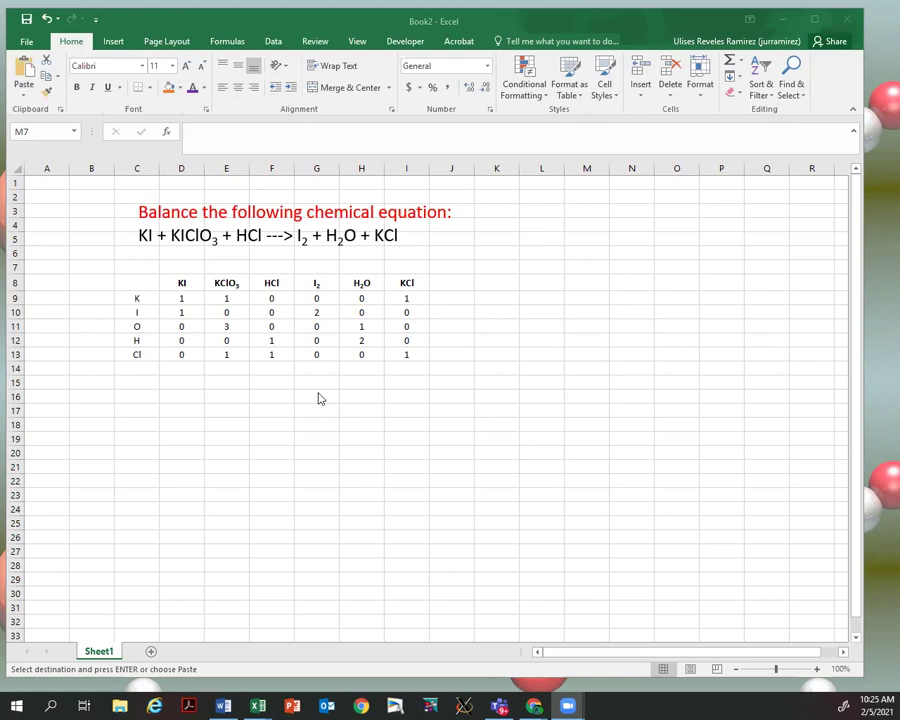
# Step: Correct the second reactant in the chemical equation text to KClO3 by removing the extra I
pyautogui.moveTo(182, 283); pyautogui.dragTo(410, 283)
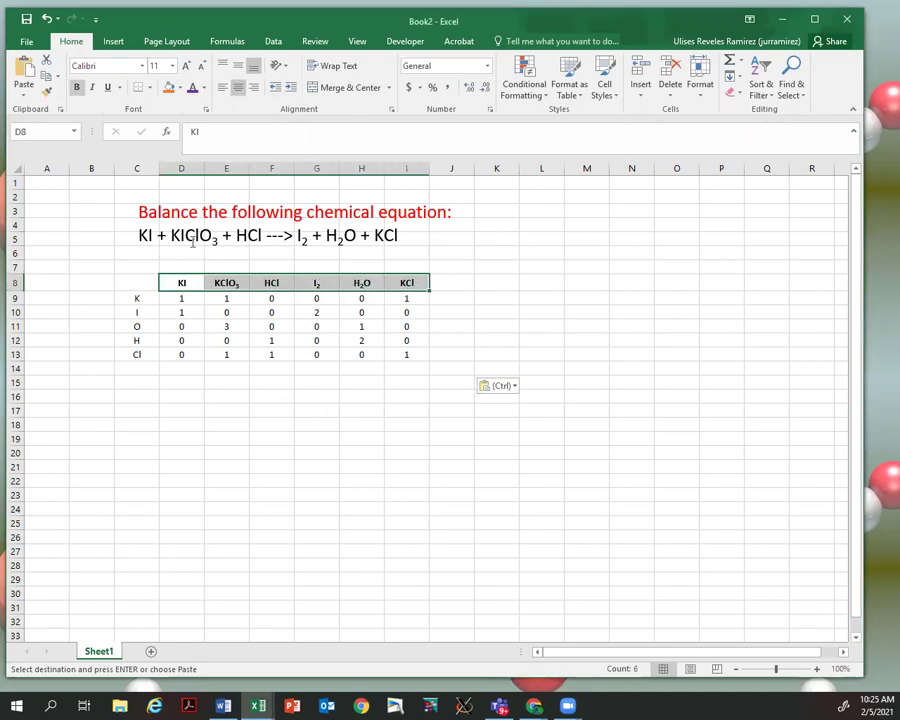
pyautogui.click(184, 236)
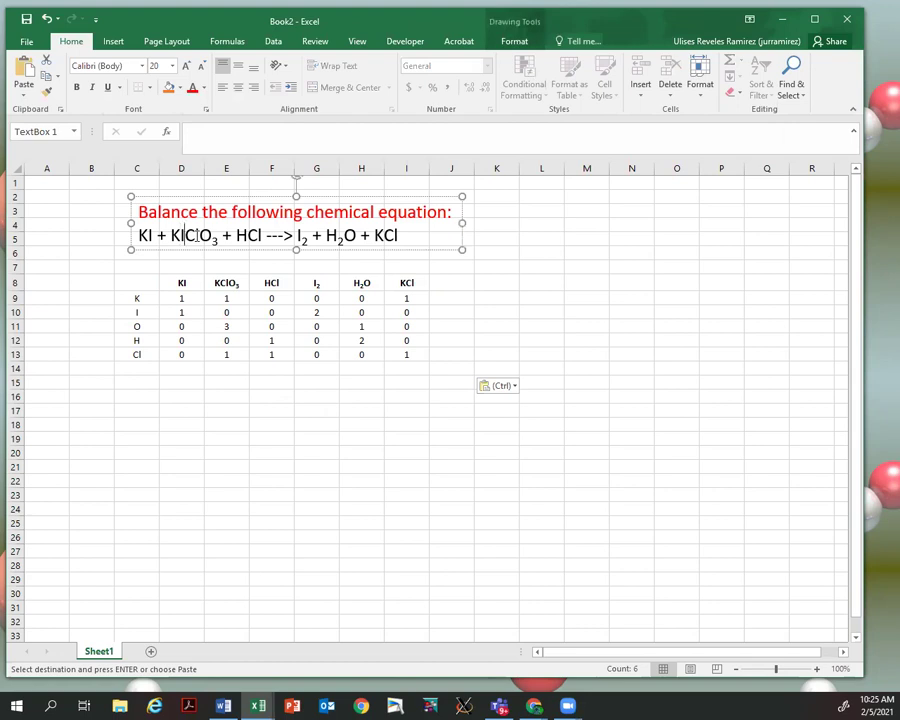
pyautogui.press('BackSpace')
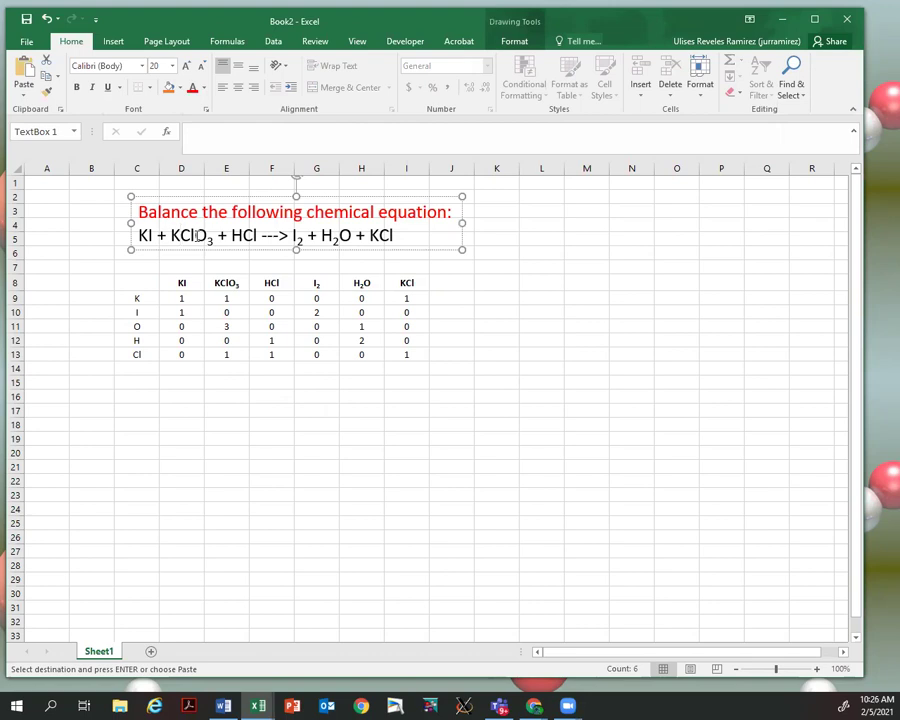
pyautogui.click(166, 491)
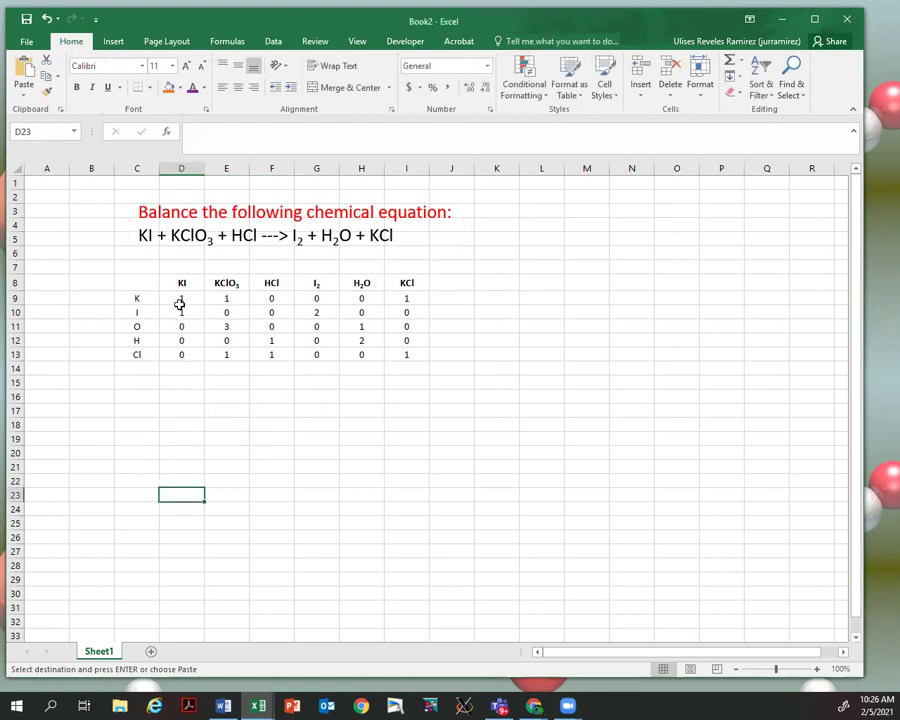
pyautogui.moveTo(180, 282); pyautogui.dragTo(406, 283)
pyautogui.moveTo(137, 299); pyautogui.dragTo(143, 354)
pyautogui.click(183, 425)
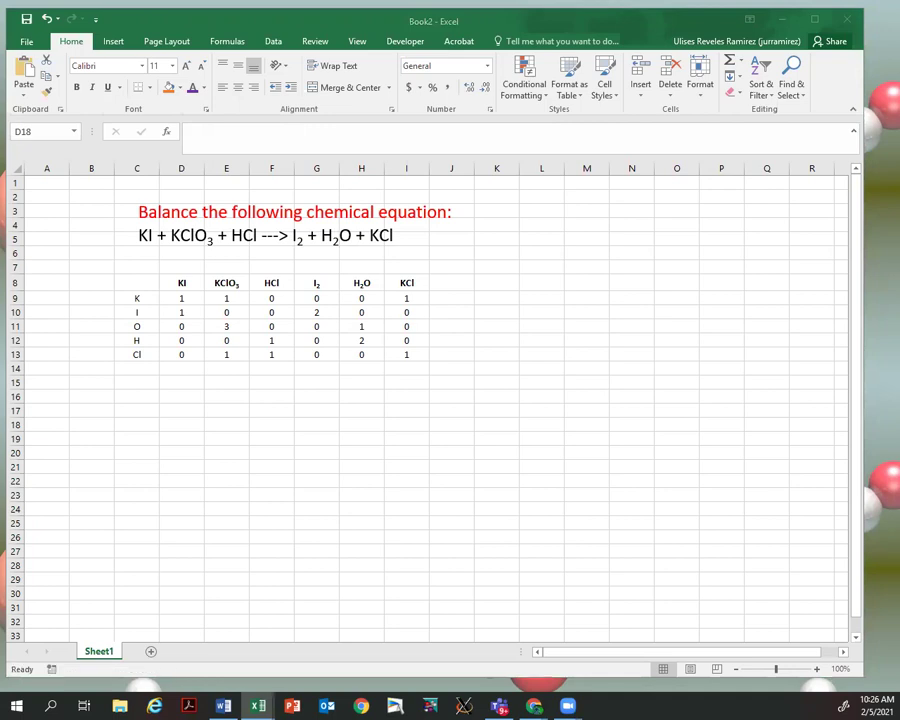
# Step: Add the heading "Step 1. Make the composition Matrix" at C16, with the label "M ( 5 x 6)" and the species table's values in E17:J21
pyautogui.click(144, 395)
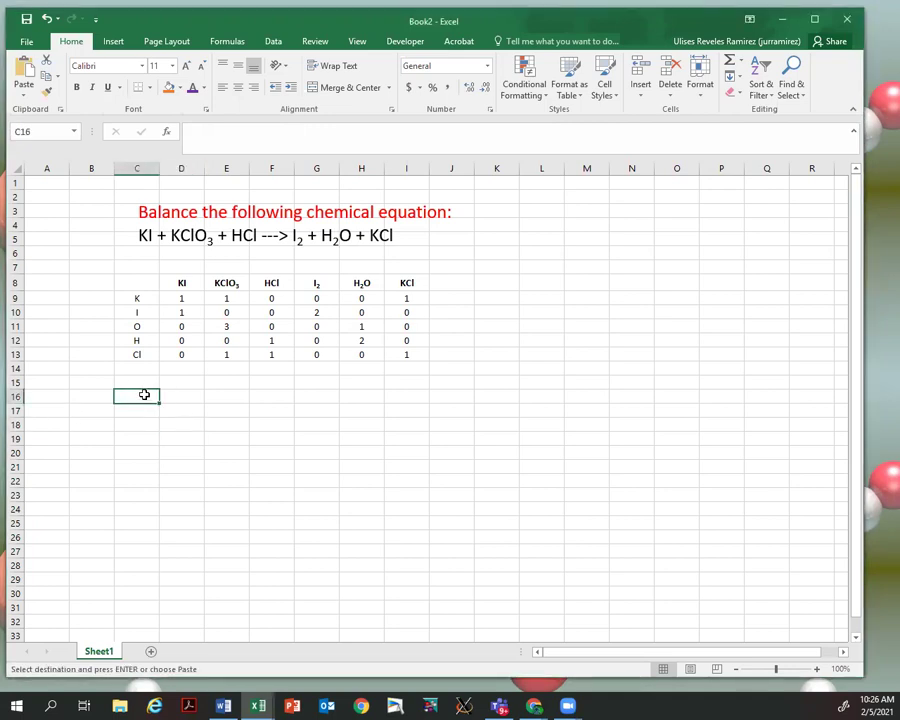
pyautogui.write('Step 1. Make the composition Matrix \t\t1\t1\t0\t0\t0\t1 \t\t1\t0\t0\t2\t0\t0 M ( 5 x 6)\t\t0\t3\t0\t0\t1\t0 \t\t0\t0\t1\t0\t2\t0 \t\t0\t1\t1\t0\t0\t1')
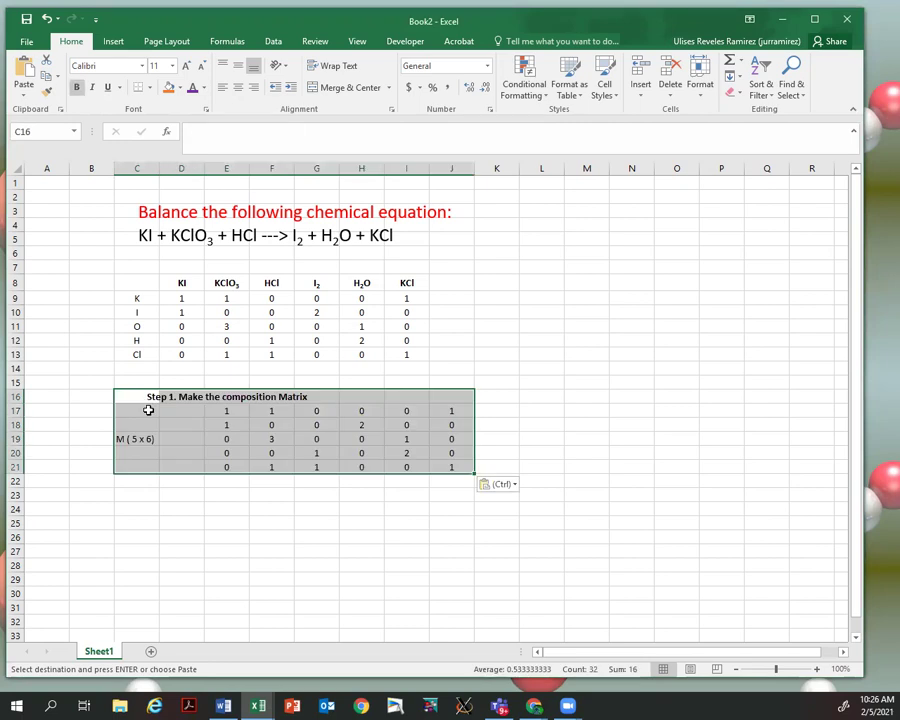
pyautogui.click(316, 537)
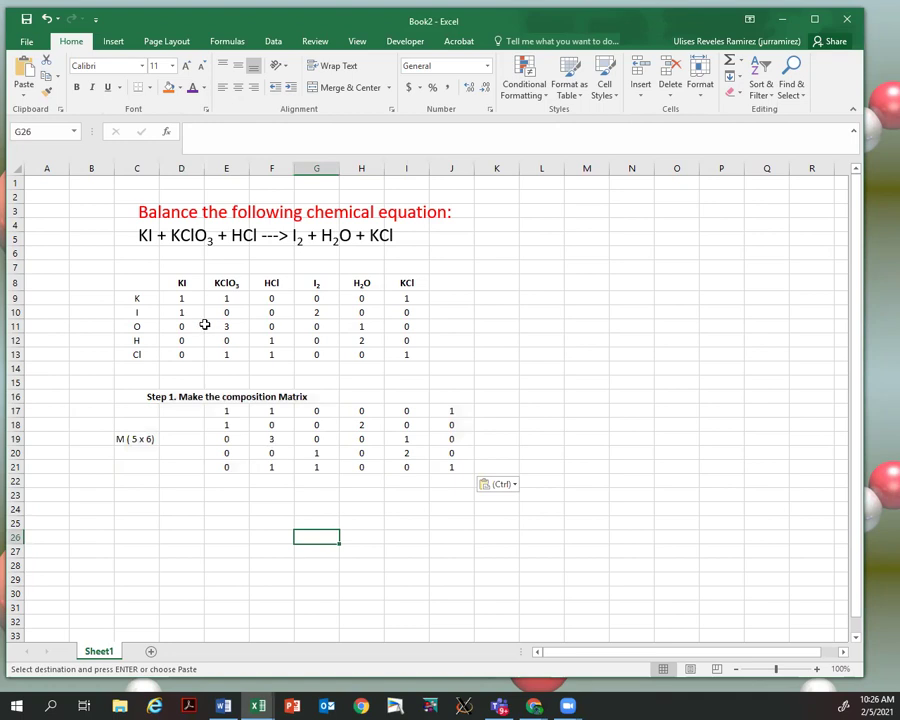
pyautogui.moveTo(185, 296); pyautogui.dragTo(386, 354)
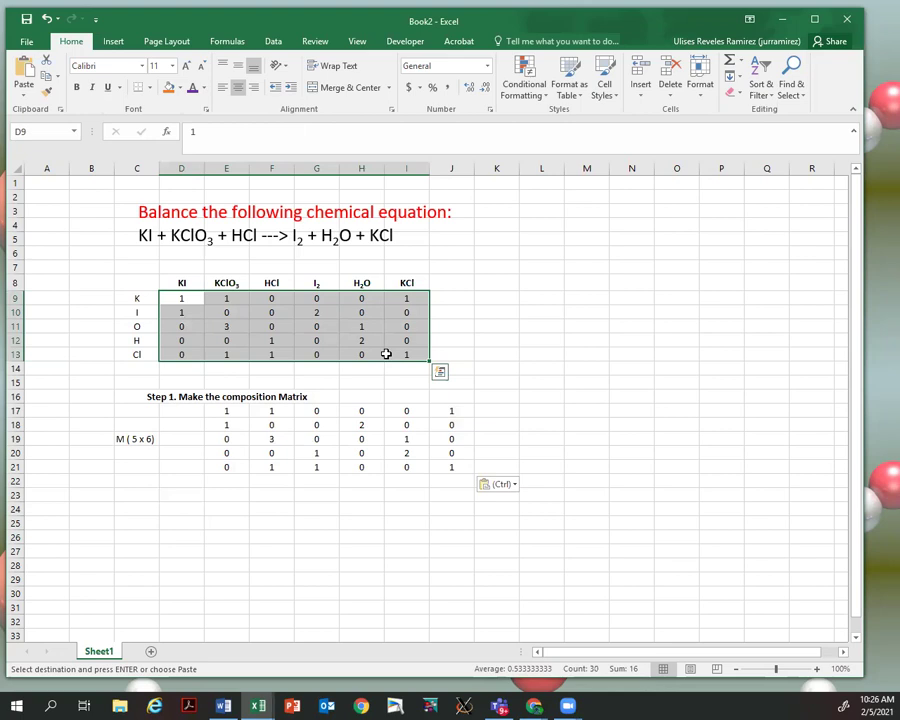
pyautogui.click(252, 508)
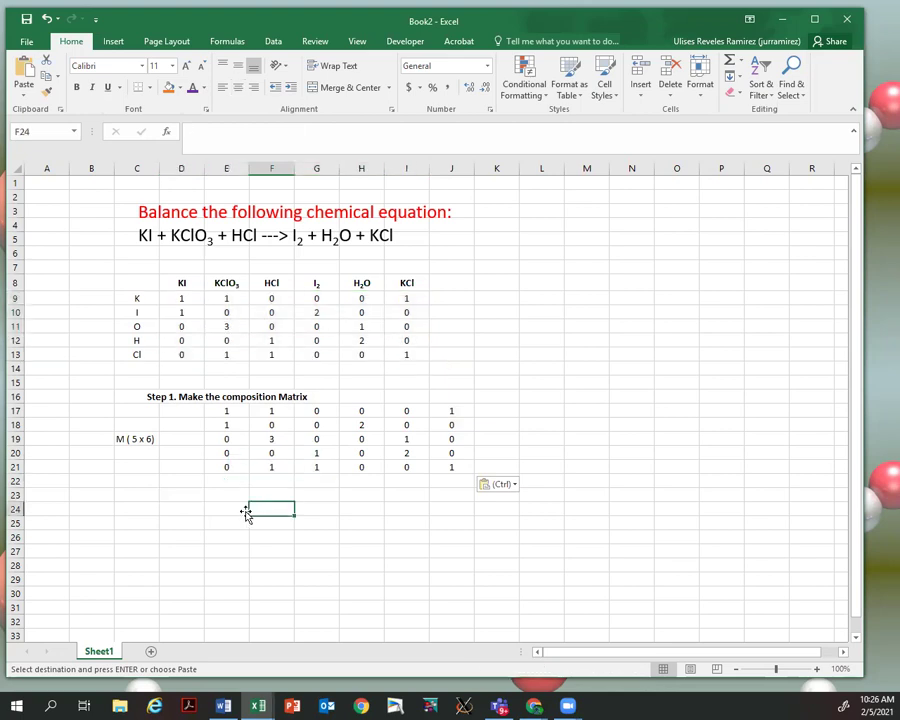
pyautogui.moveTo(225, 412); pyautogui.dragTo(226, 467)
pyautogui.click(226, 508)
pyautogui.moveTo(226, 411); pyautogui.dragTo(434, 410)
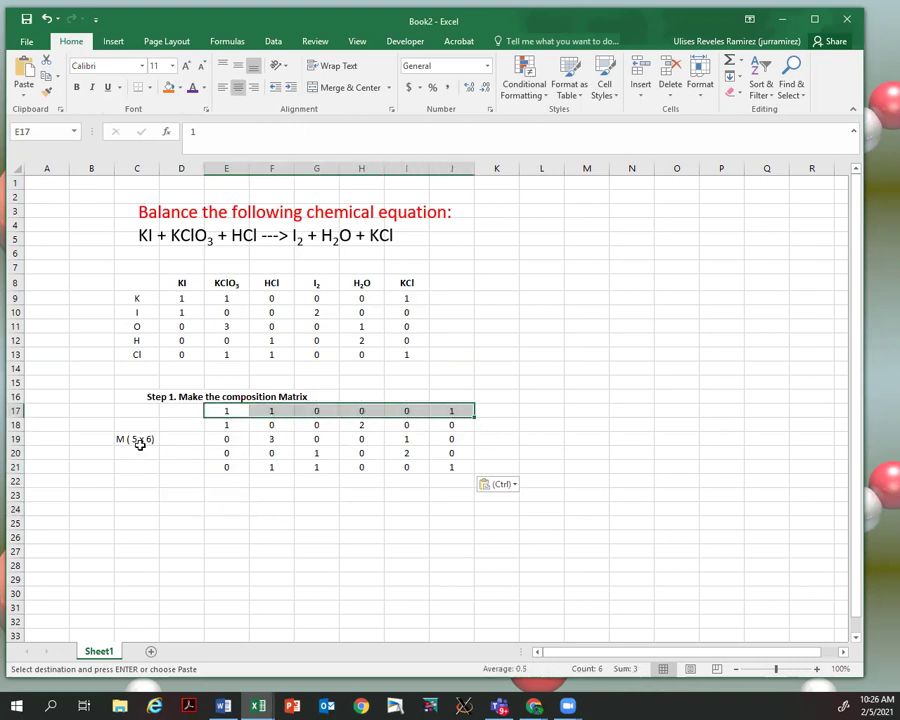
pyautogui.click(137, 454)
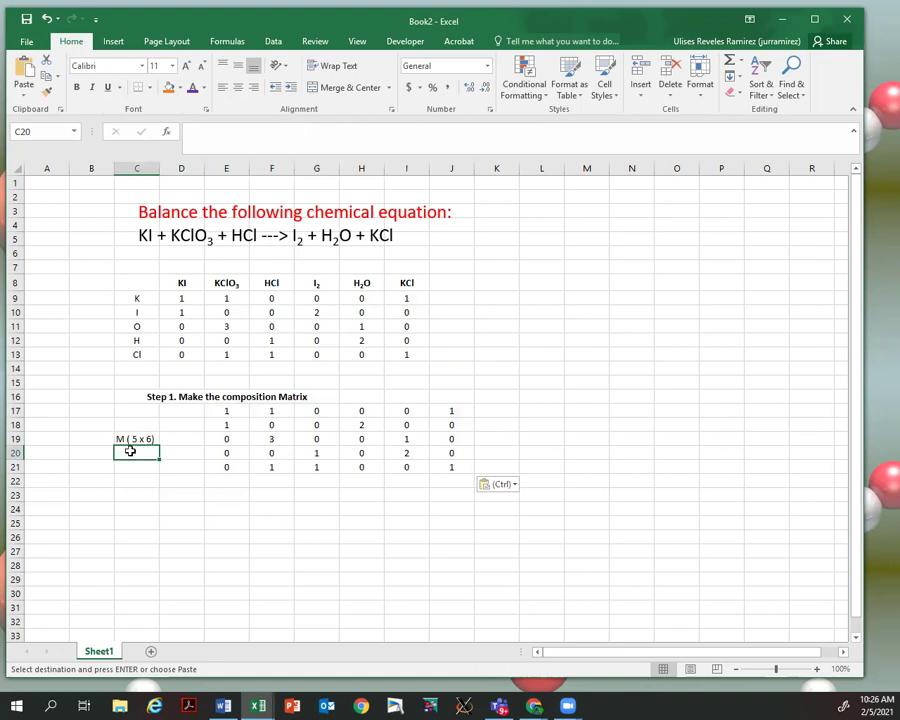
pyautogui.click(233, 525)
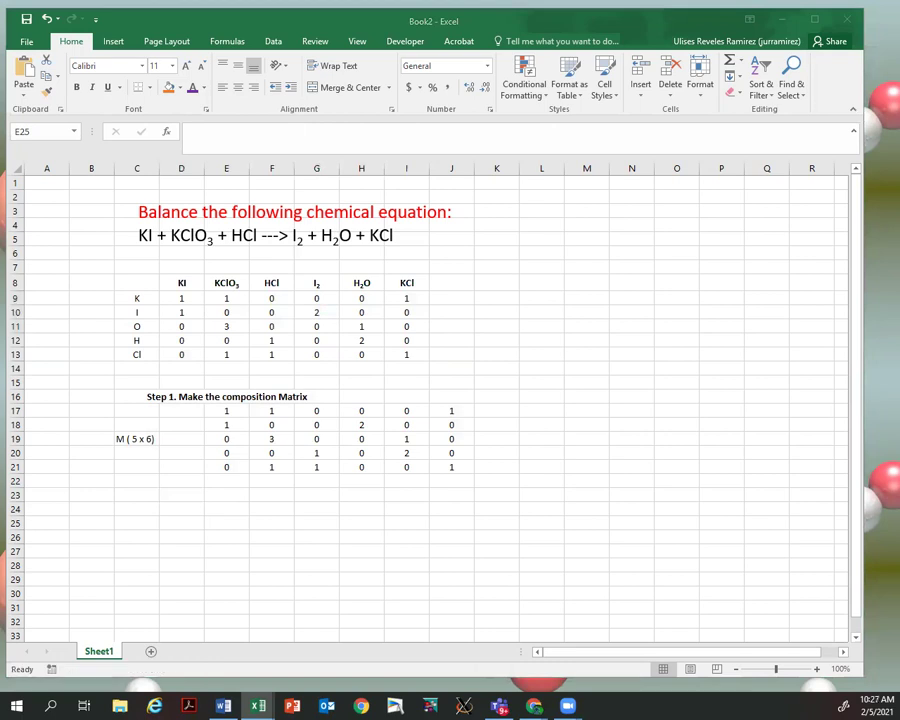
# Step: Add "Step 2. Determine the nullity of the matriz" at C23, with "nullity = # of species - rank of matriz" in the row below
pyautogui.click(150, 494)
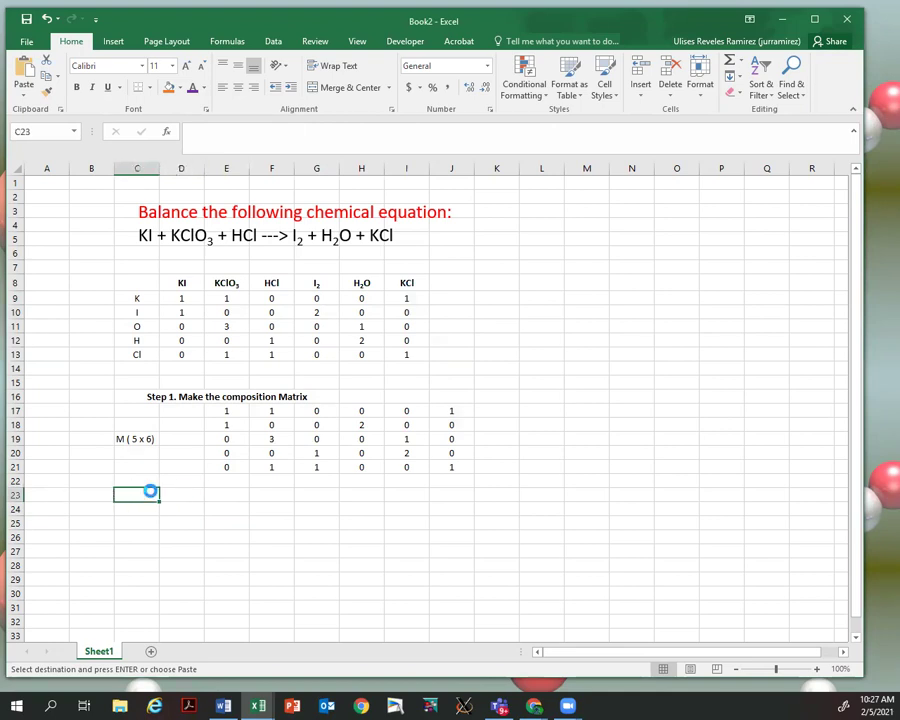
pyautogui.write('Step 2. Determine the nullity of the matriz nullity = # of species - rank of matriz')
pyautogui.click(253, 577)
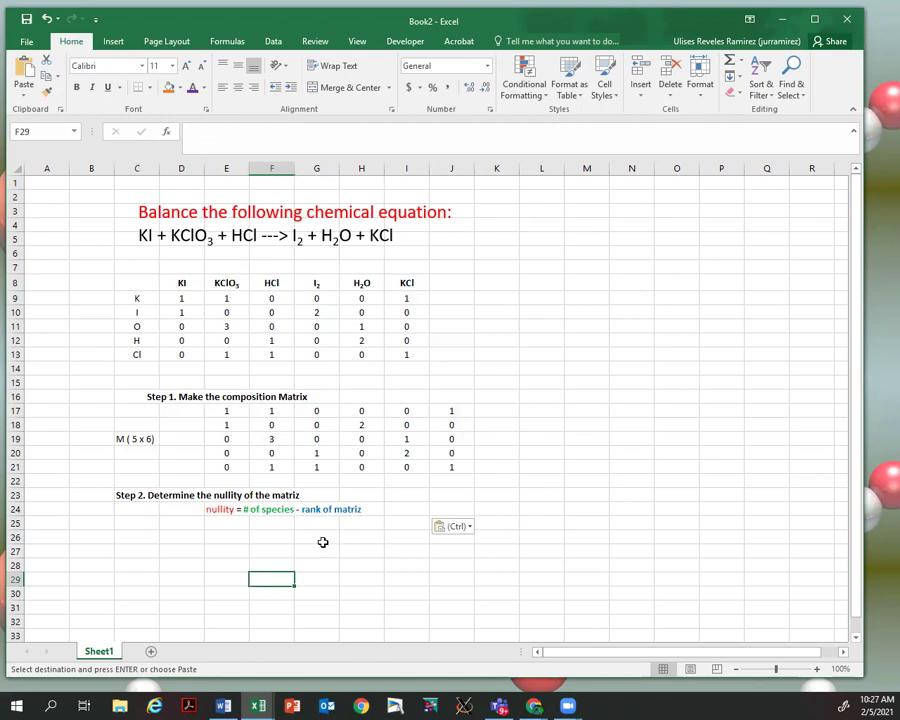
# Step: Enter "rank of matrix: FIND the largest, square sub-matrix that has a non-zero determinant" starting at E26
pyautogui.scroll(-3, 323, 542)
pyautogui.scroll(2, 322, 538)
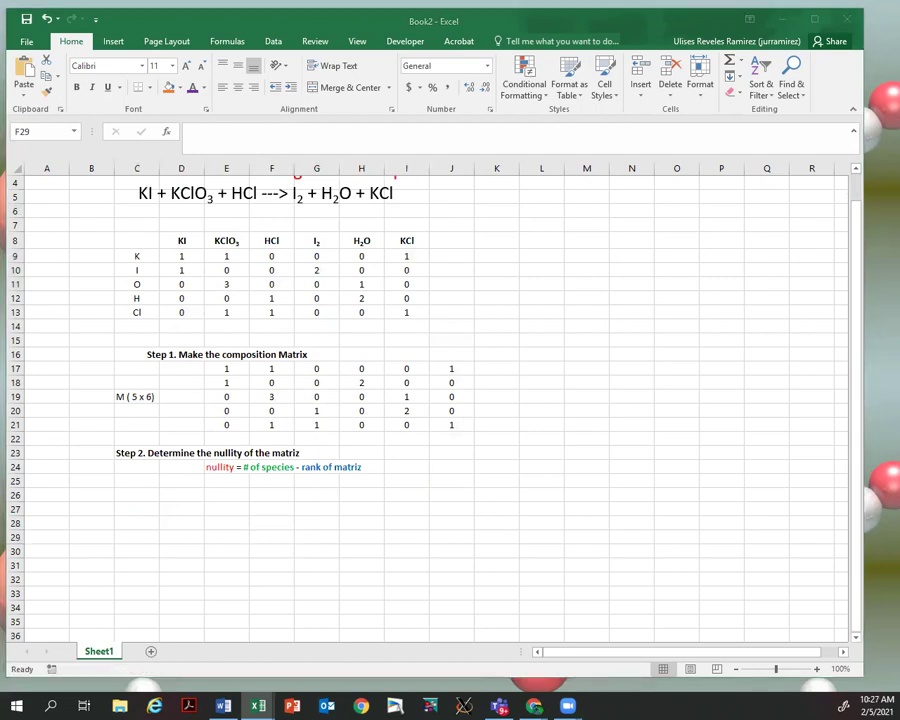
pyautogui.click(226, 495)
pyautogui.write('rank of matrix: FIND the largest, square sub-matrix that has a non-zero determinant')
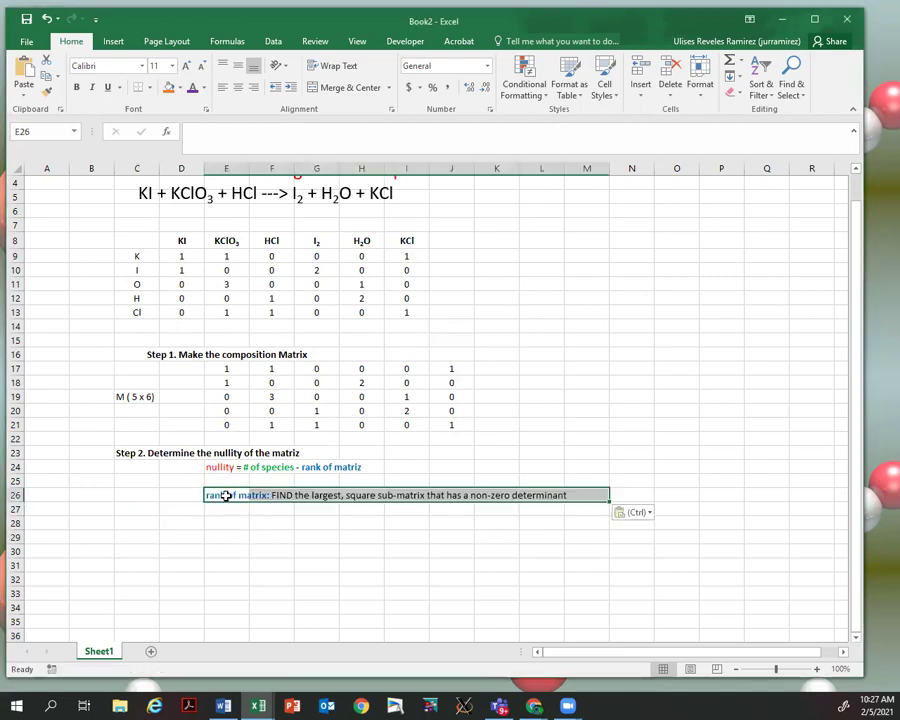
pyautogui.click(241, 524)
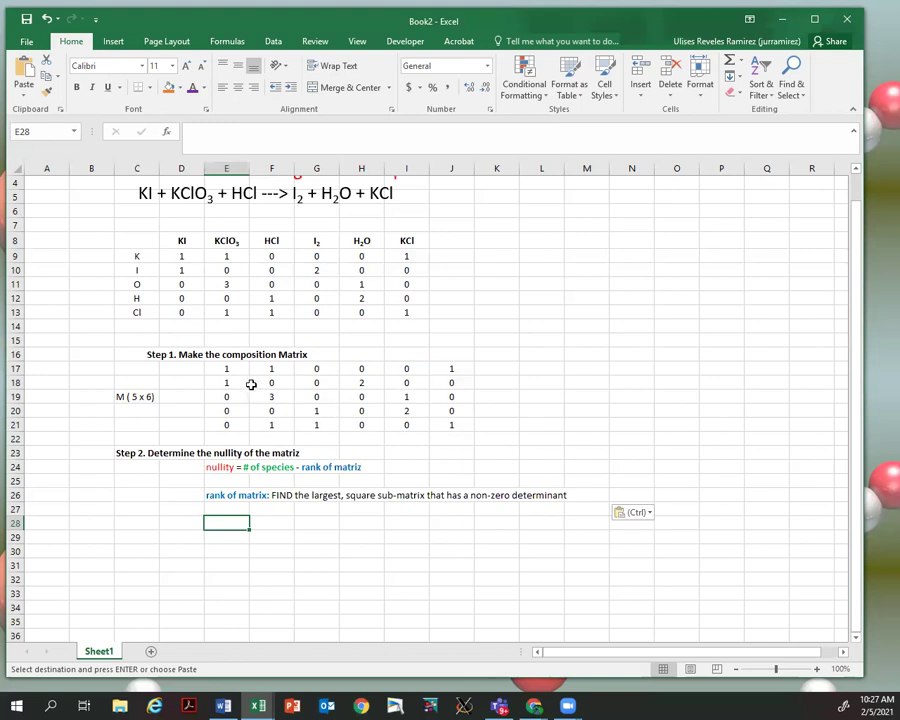
# Step: Copy the composition matrix from E17:J21 to the range starting at E28
pyautogui.scroll(-2, 356, 528)
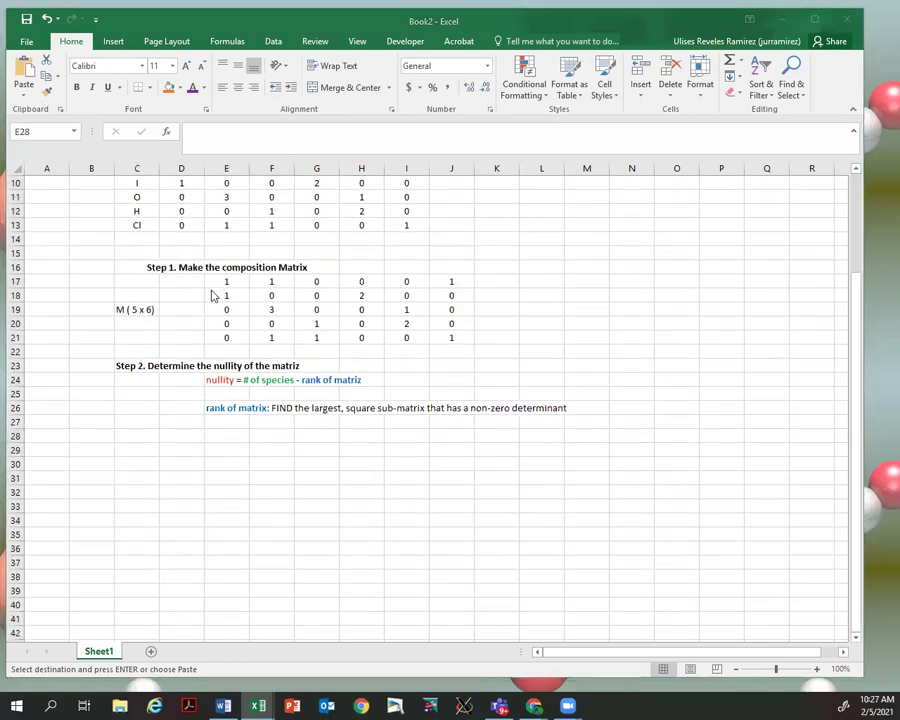
pyautogui.moveTo(226, 281); pyautogui.dragTo(427, 334)
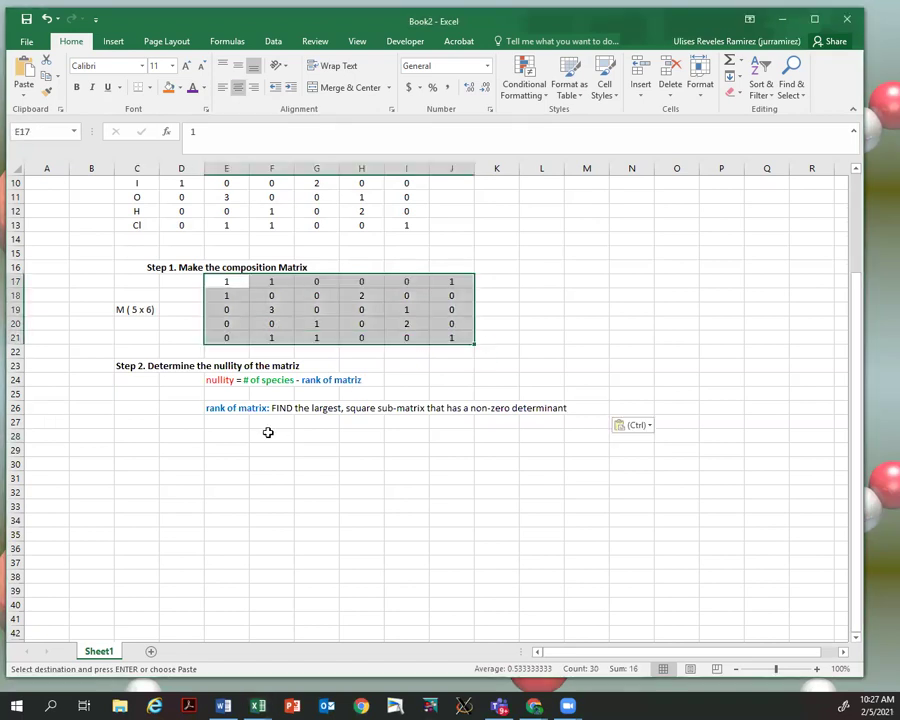
pyautogui.hotkey('ctrl', 'c')
pyautogui.click(228, 436)
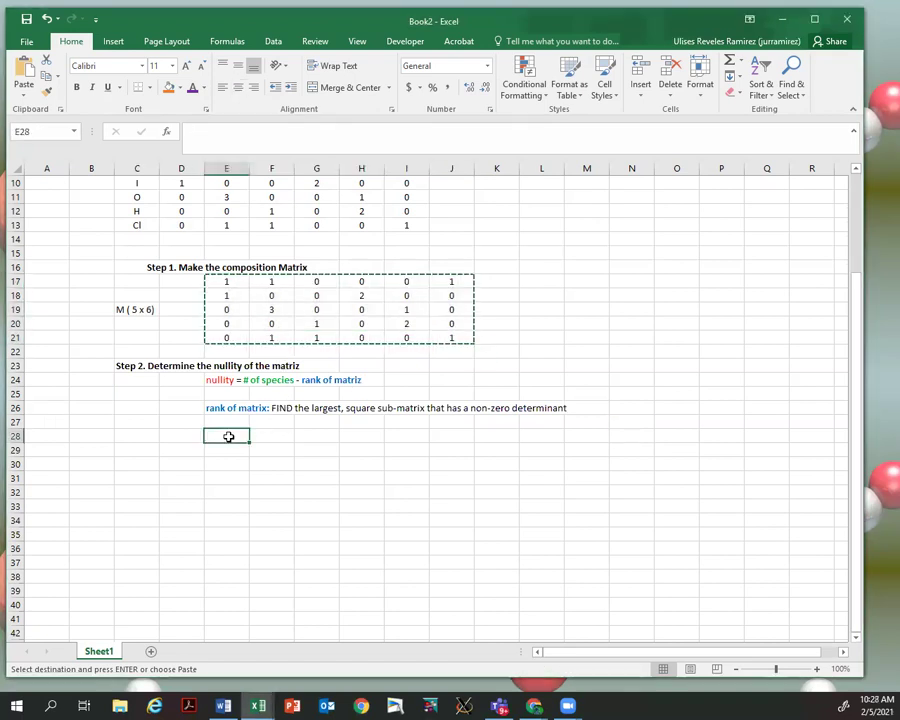
pyautogui.hotkey('ctrl', 'v')
pyautogui.click(276, 522)
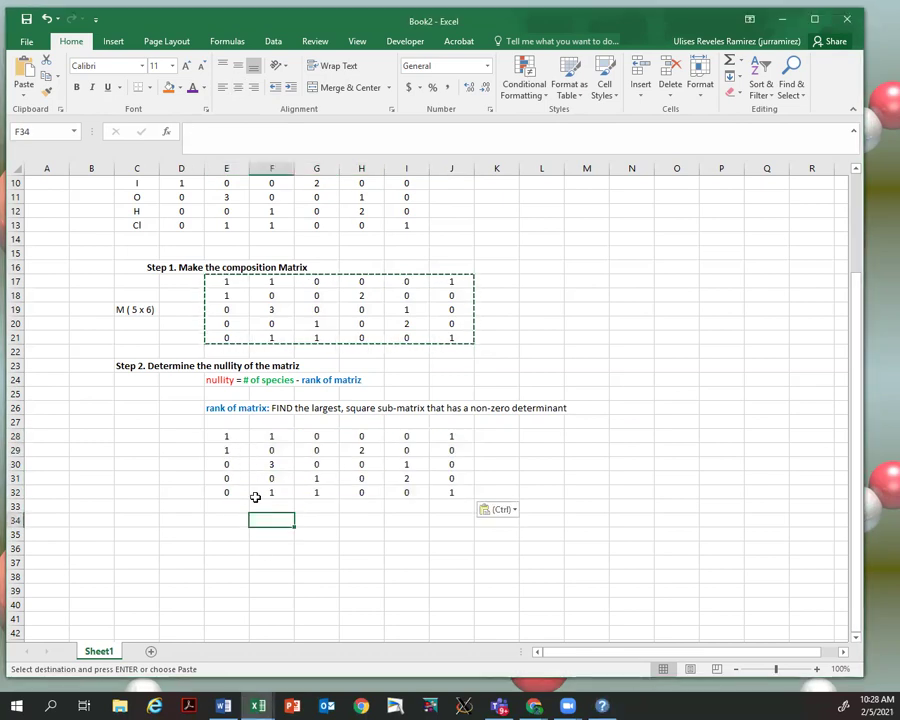
# Step: Label E34 "determ=" and calculate the 2x2 sub-matrix determinant in F34 with =MDETERM(E28:F29)
pyautogui.moveTo(230, 436); pyautogui.dragTo(262, 451)
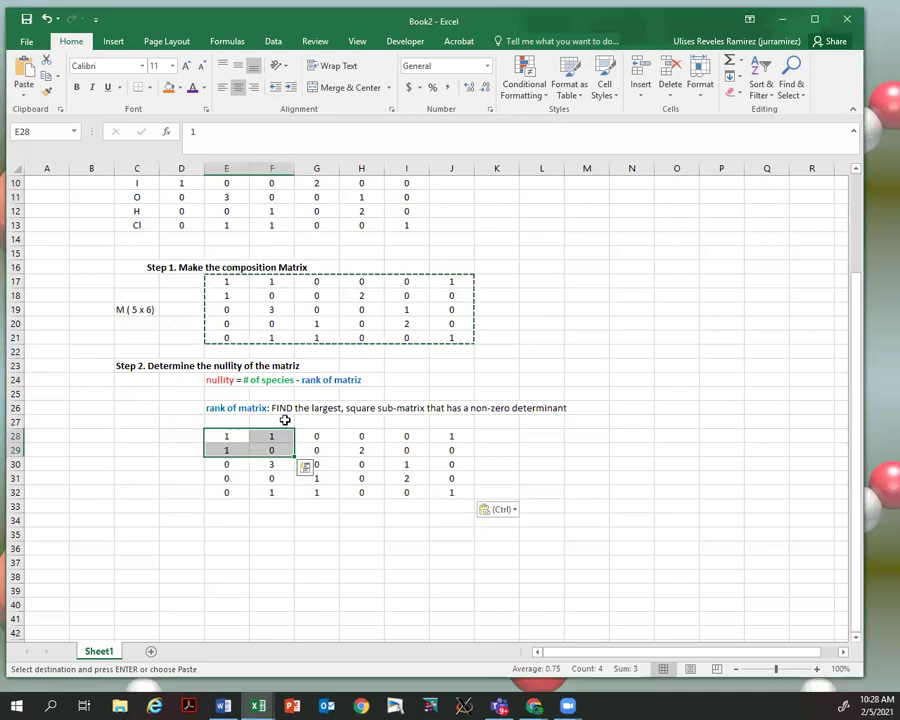
pyautogui.click(227, 524)
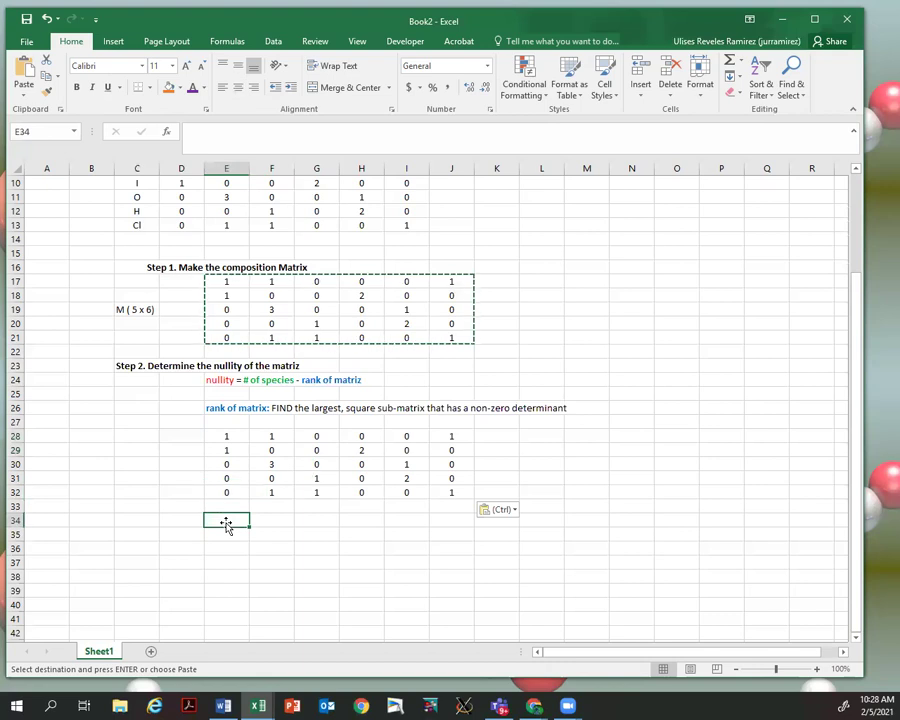
pyautogui.write('determ=')
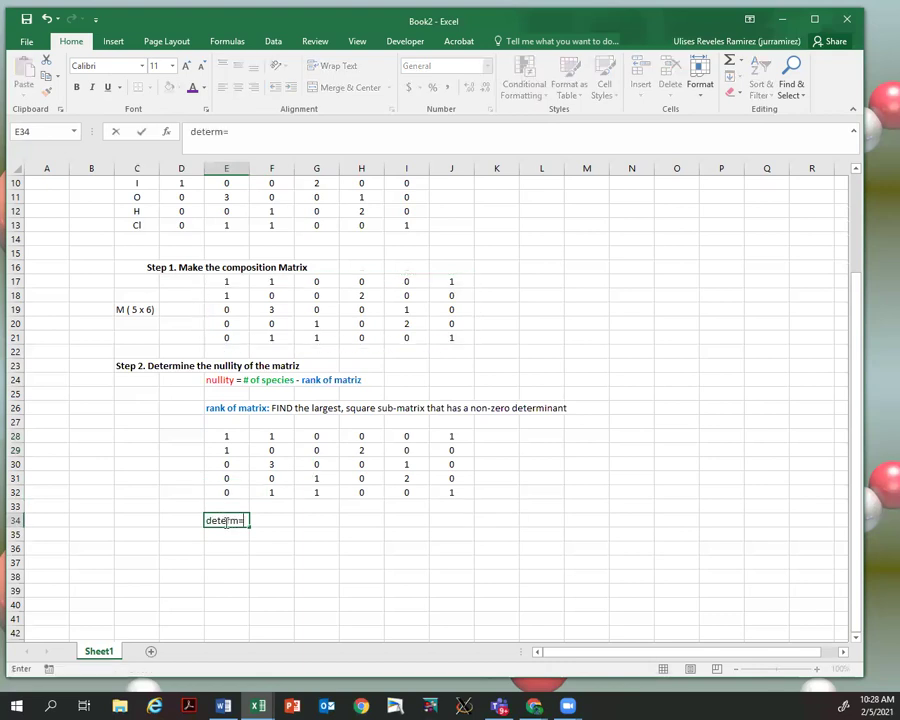
pyautogui.press('Tab')
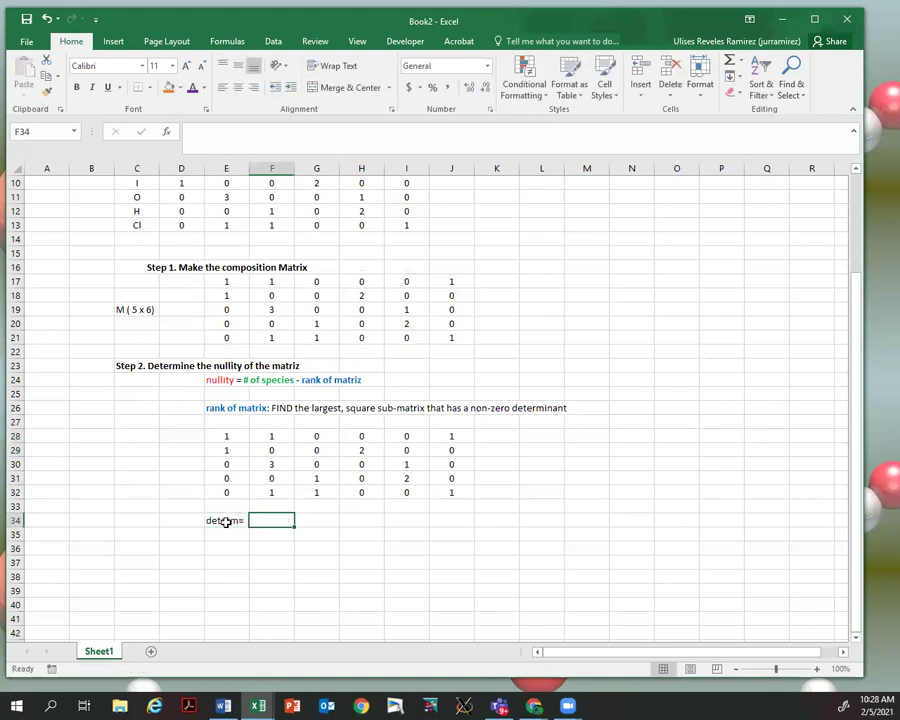
pyautogui.write('=')
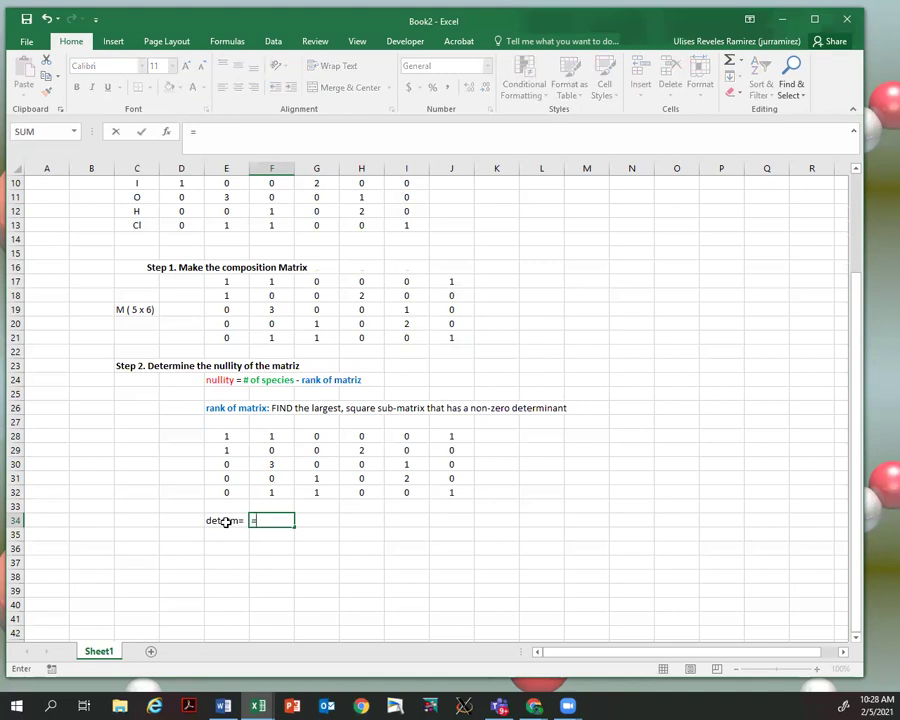
pyautogui.write('MD')
pyautogui.press('Tab')
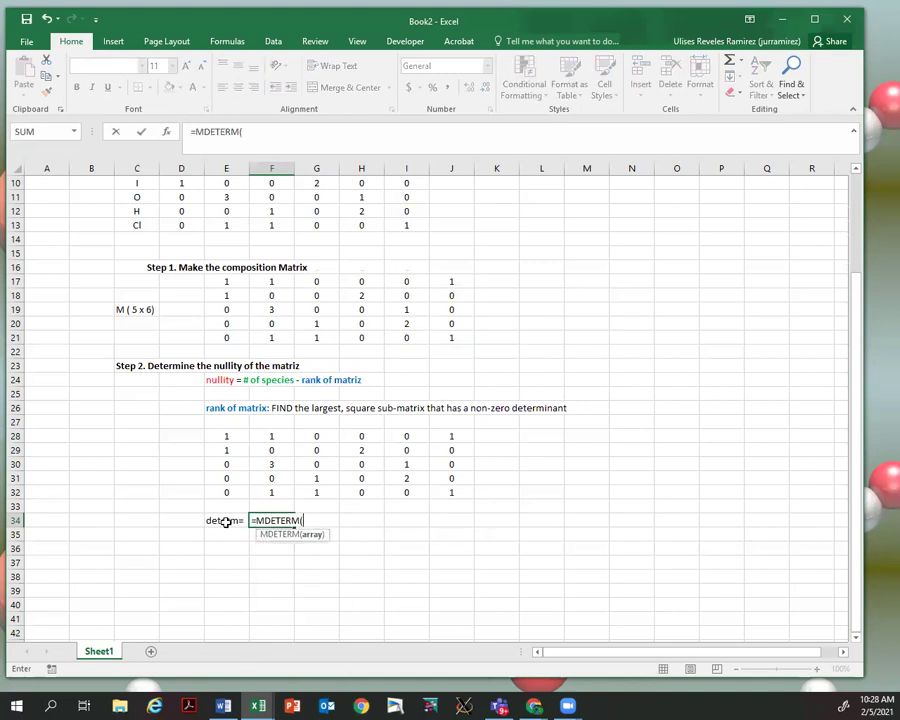
pyautogui.moveTo(242, 435); pyautogui.dragTo(259, 450)
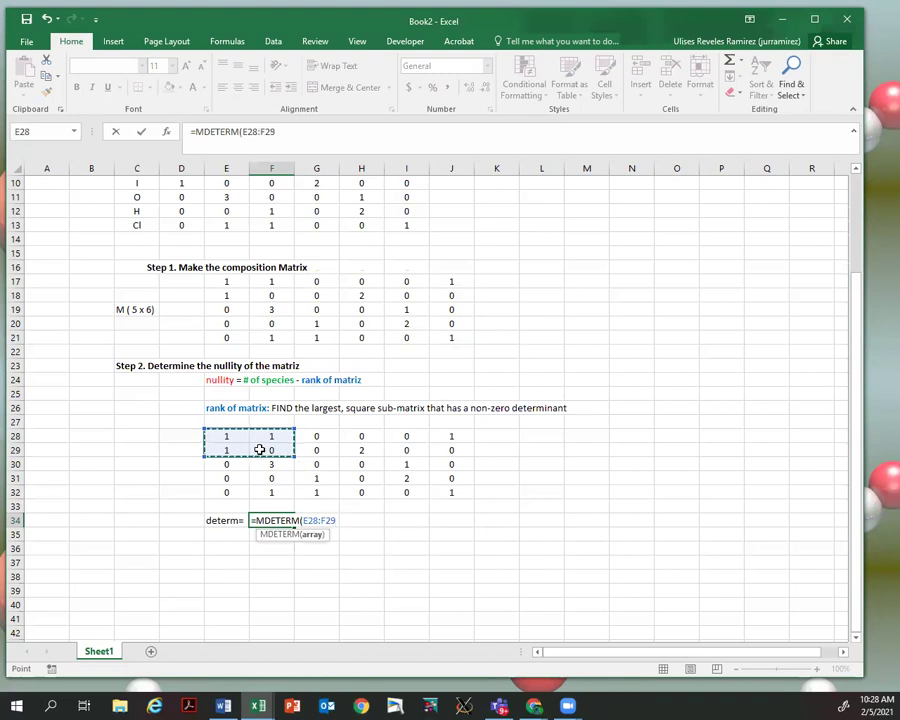
pyautogui.write(')')
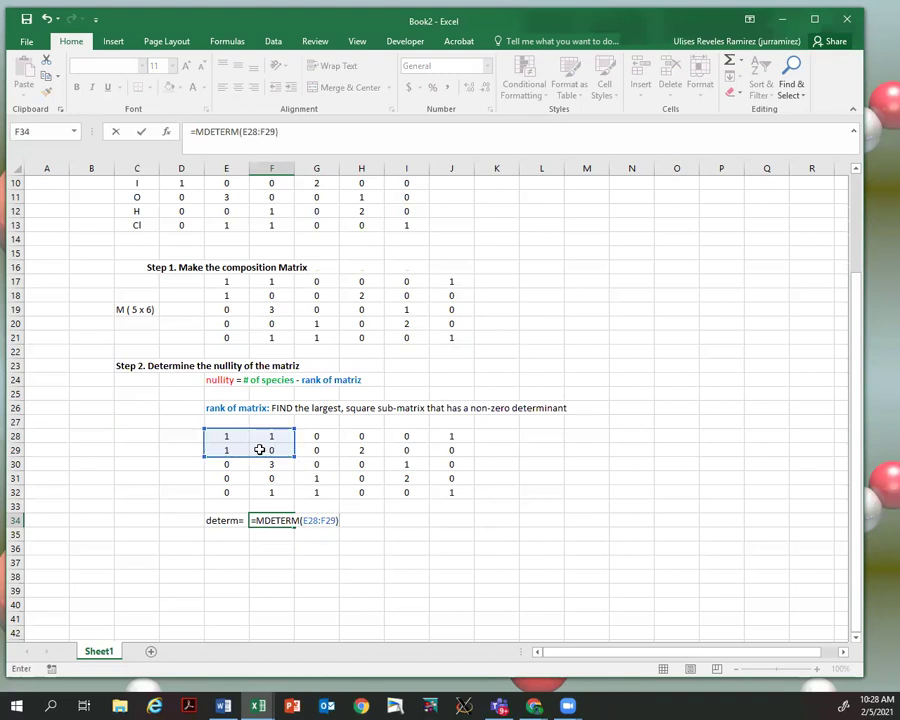
pyautogui.press('Return')
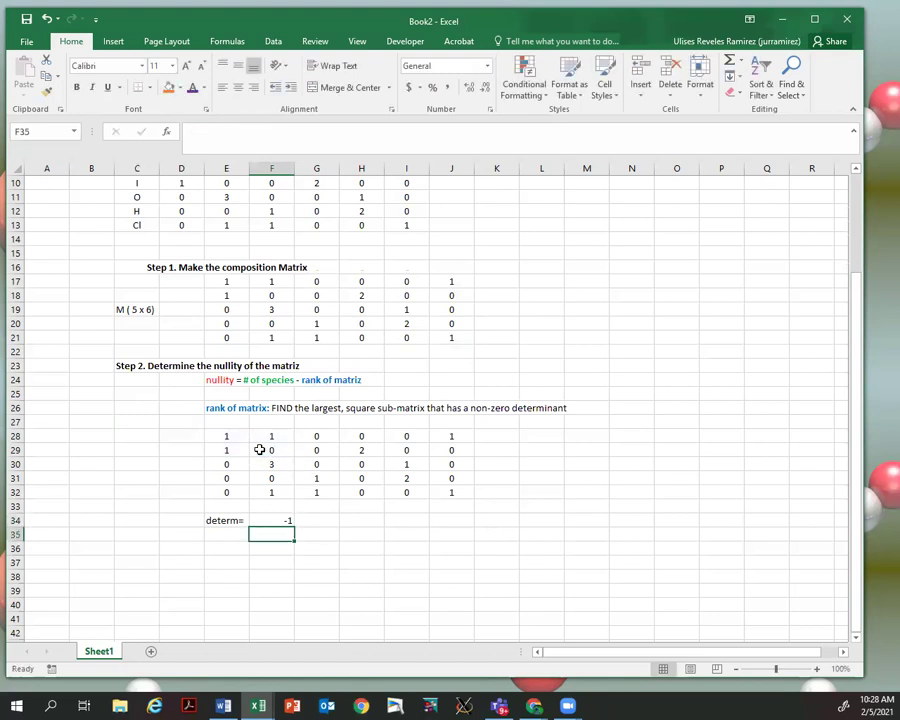
# Step: Label the determinant row "(2x2)" in C34 and note "works!" in H34
pyautogui.click(148, 520)
pyautogui.write('(2x2)')
pyautogui.press('Right')
pyautogui.press('Right')
pyautogui.press('Right')
pyautogui.press('Right')
pyautogui.press('Right')
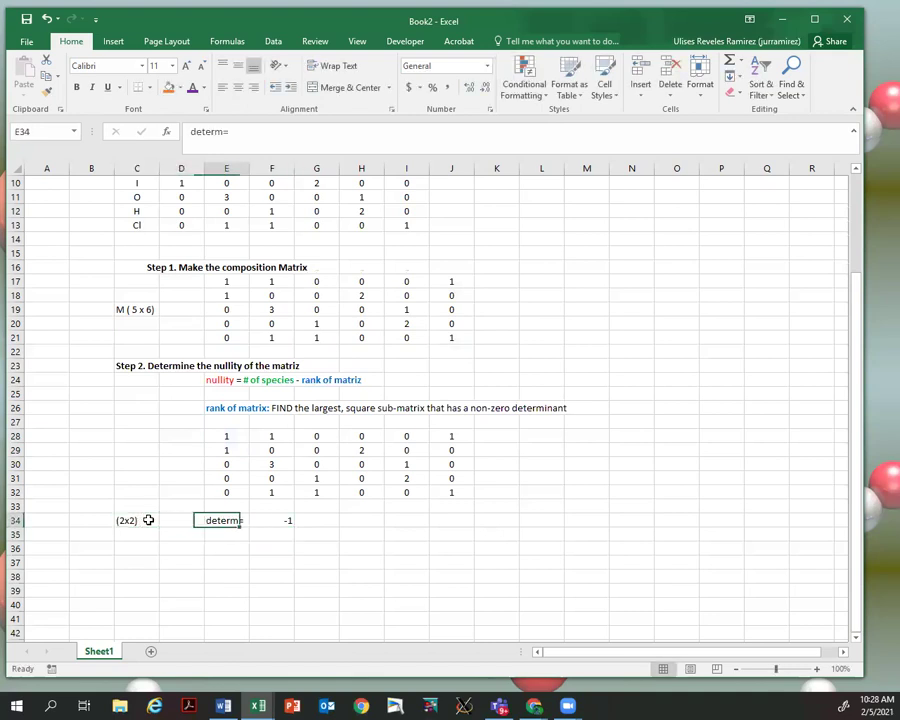
pyautogui.write('works!')
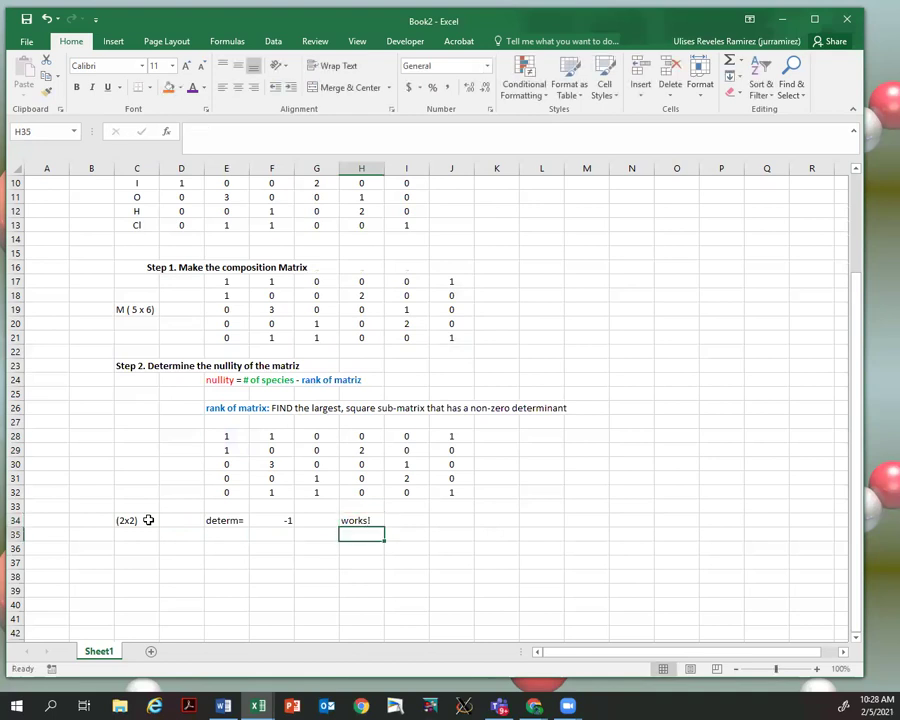
pyautogui.press('Return')
pyautogui.press('Left')
pyautogui.press('Left')
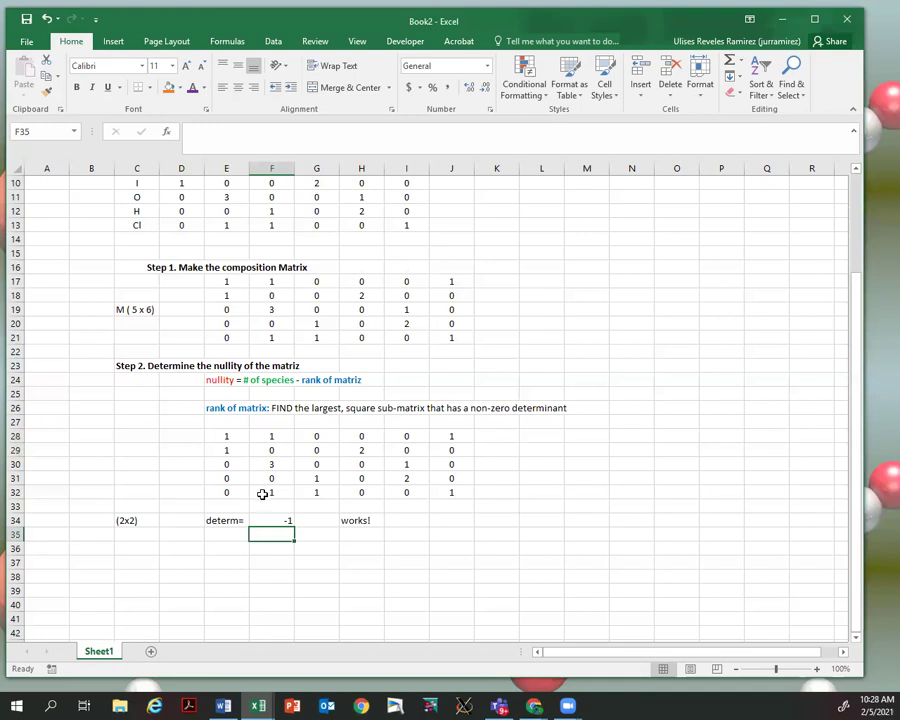
# Step: Fill the 3x3 sub-matrix E28:G30 with orange
pyautogui.moveTo(229, 436); pyautogui.dragTo(314, 464)
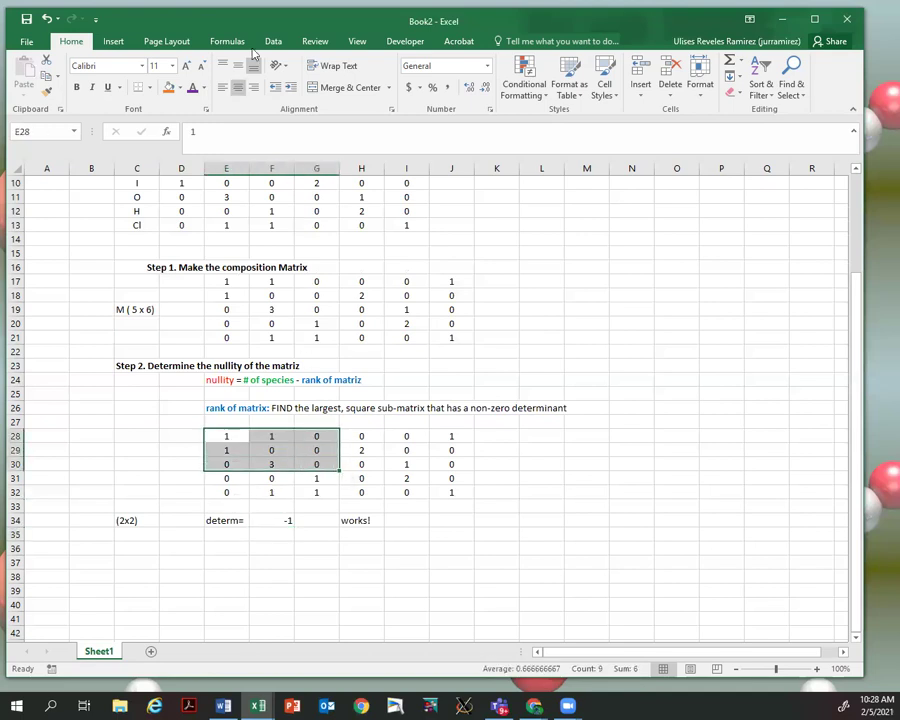
pyautogui.click(176, 90)
pyautogui.click(272, 556)
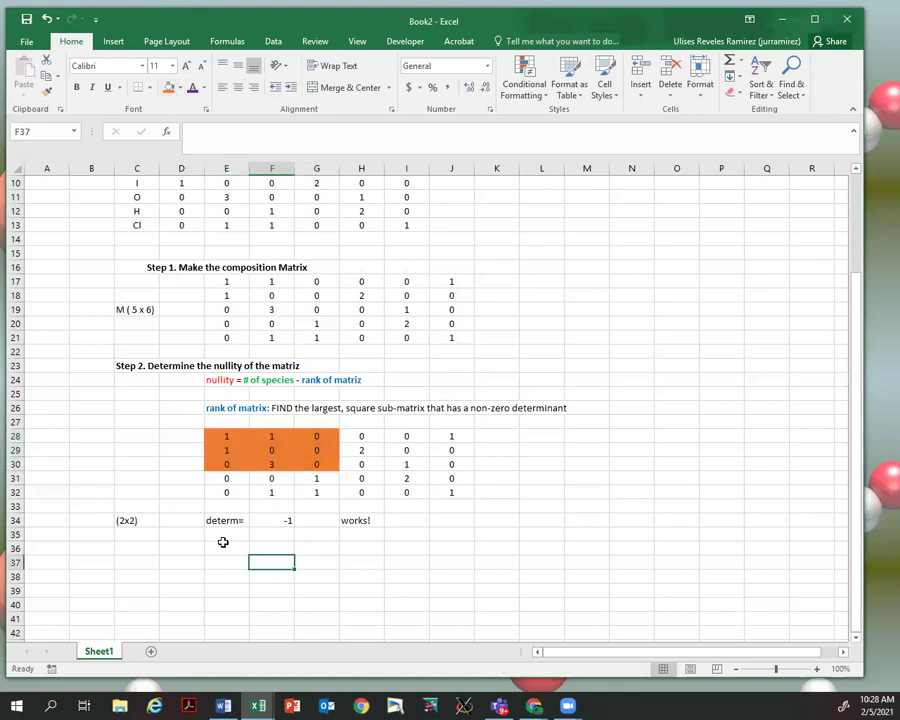
# Step: Label the next determinant row "(3x3)" in C35 and "determ=" in E35
pyautogui.click(134, 542)
pyautogui.click(139, 539)
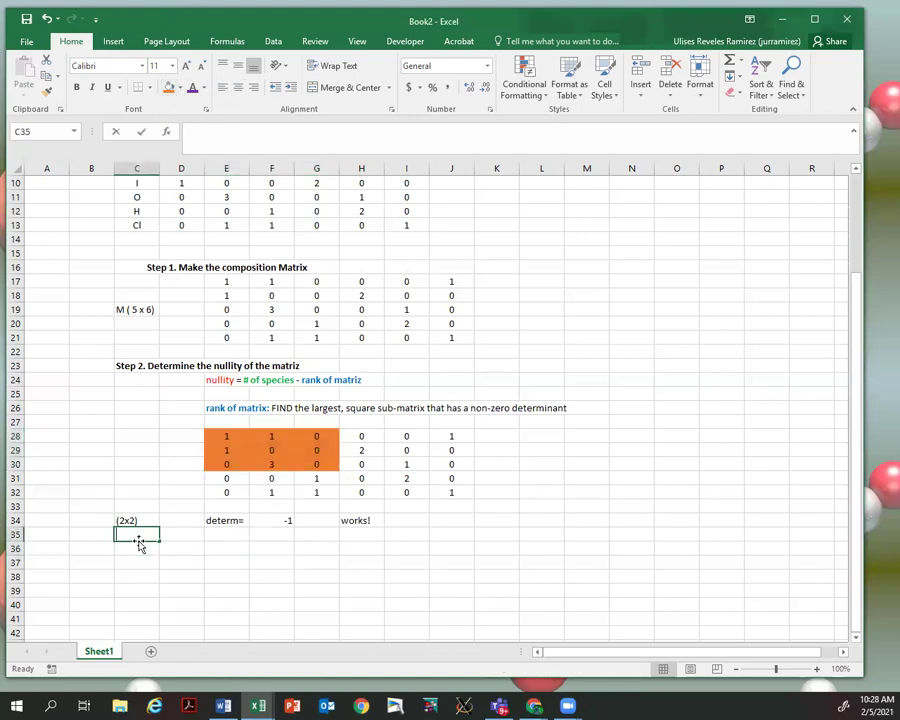
pyautogui.write('(3x3')
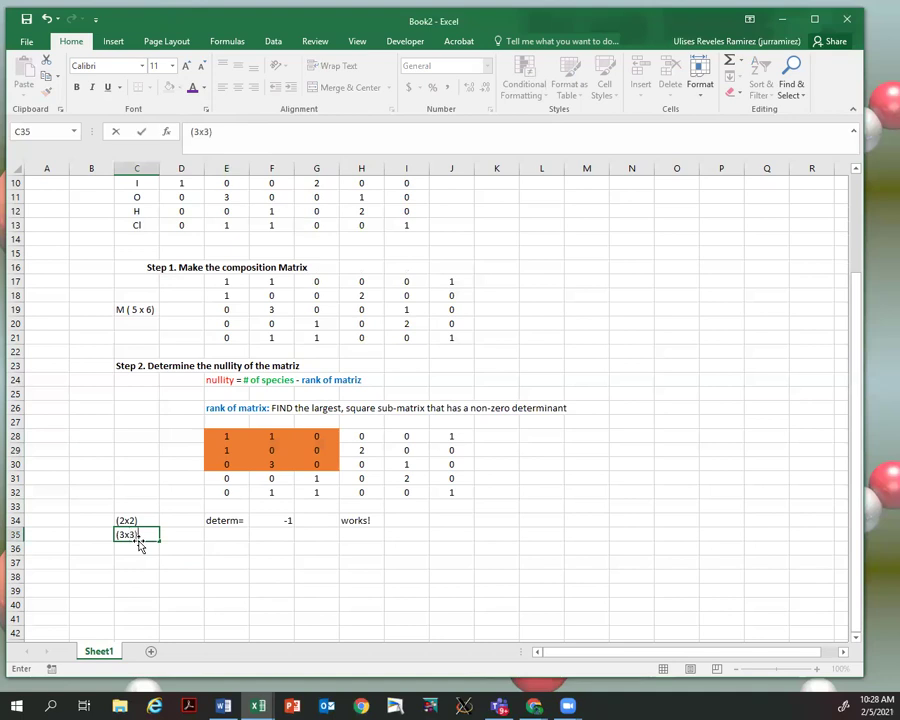
pyautogui.press('Tab')
pyautogui.press('Tab')
pyautogui.write('determ=')
pyautogui.hotkey('ctrl', 'Return')
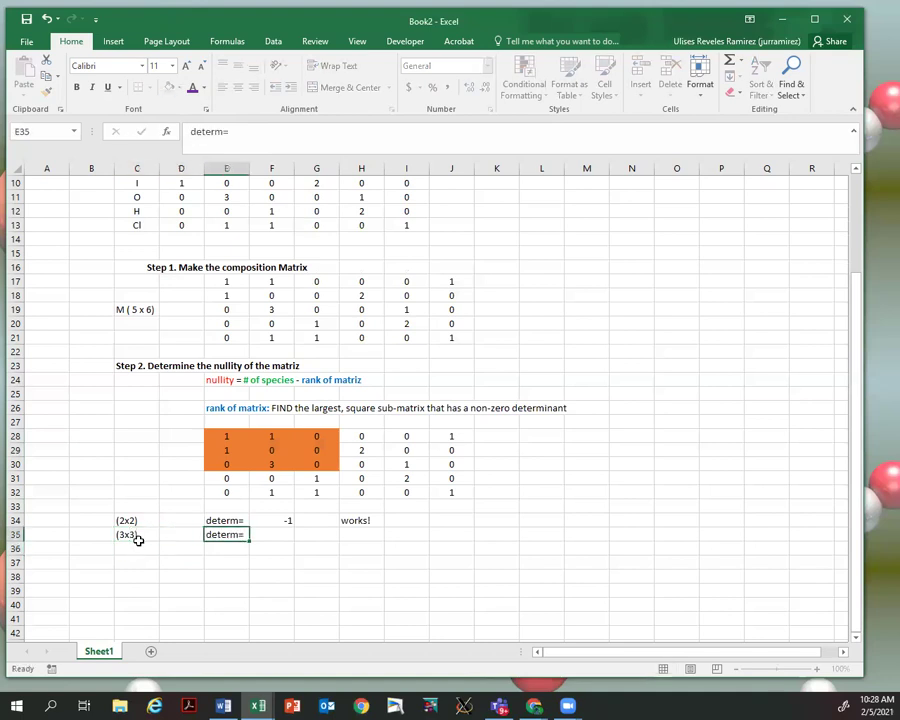
# Step: Calculate the 3x3 sub-matrix determinant in F35 with =MDETERM(E28:G30)
pyautogui.press('Right')
pyautogui.press('Right')
pyautogui.press('Left')
pyautogui.write('=')
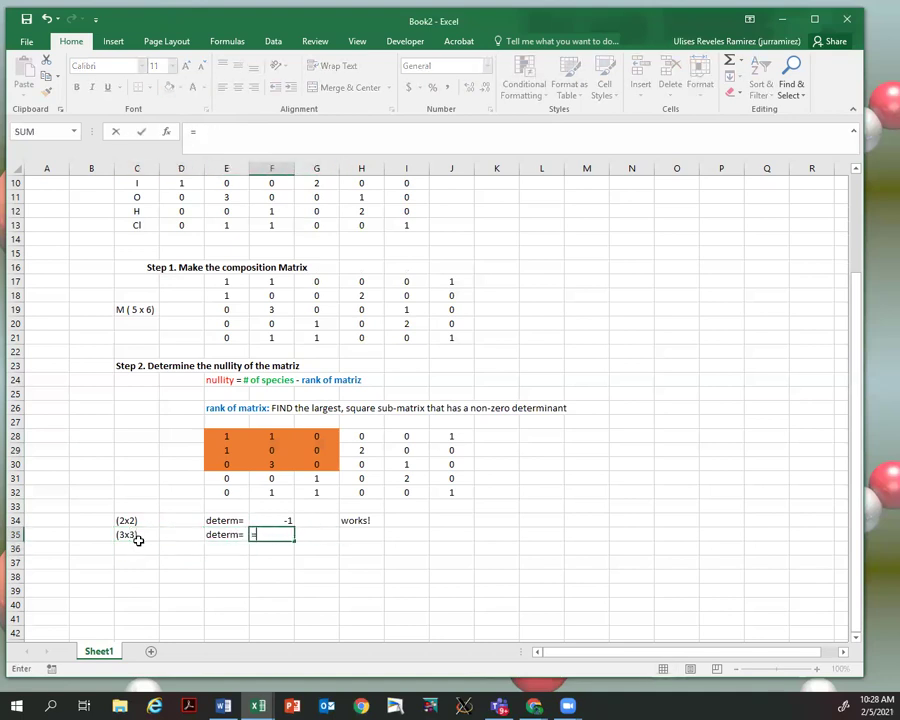
pyautogui.write('MD')
pyautogui.press('Tab')
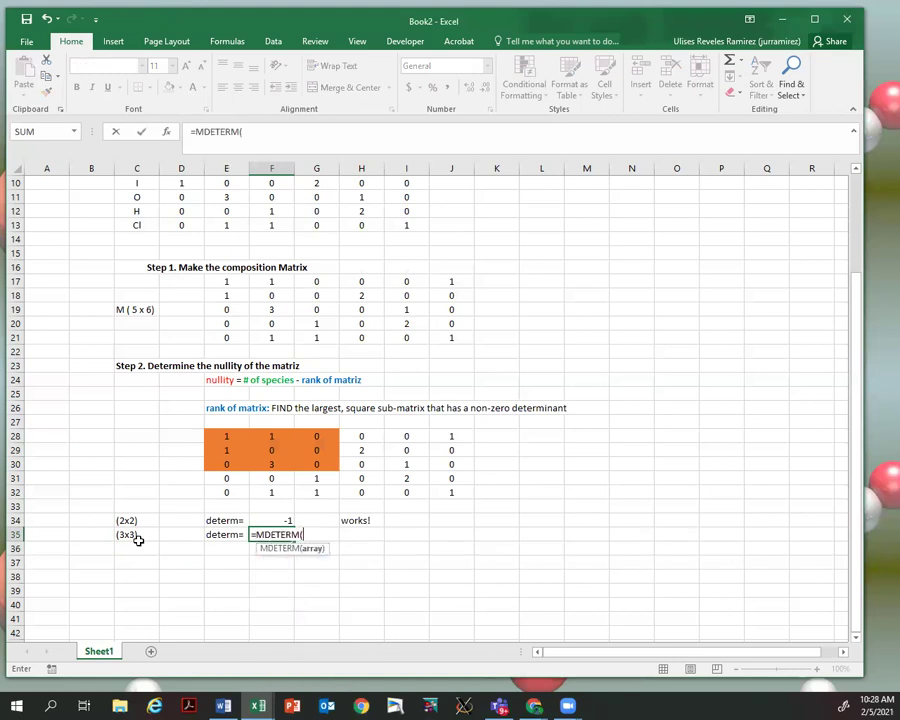
pyautogui.moveTo(223, 433); pyautogui.dragTo(306, 460)
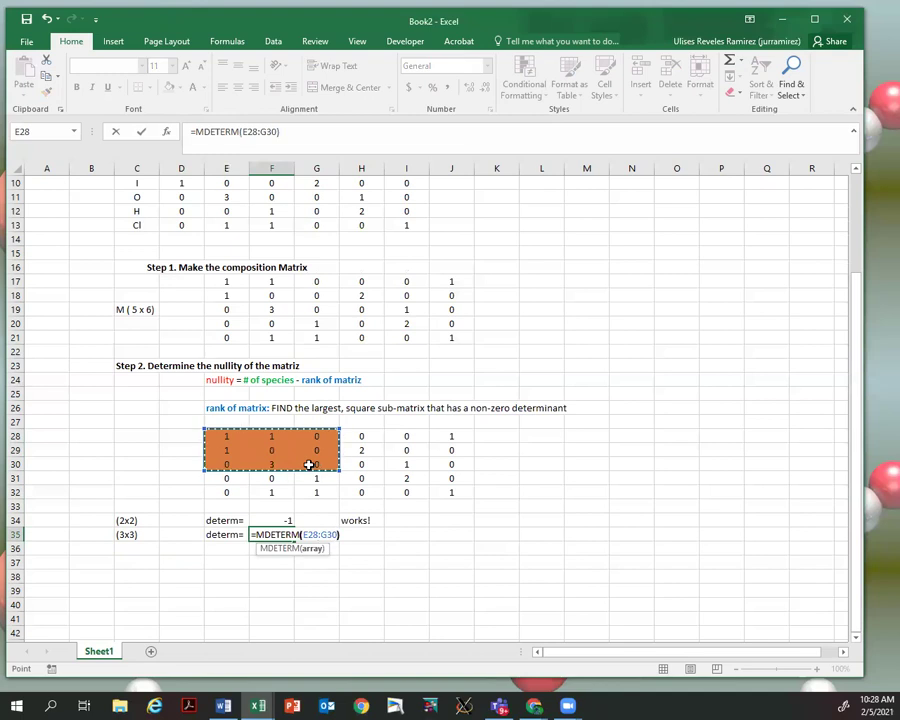
pyautogui.press('Return')
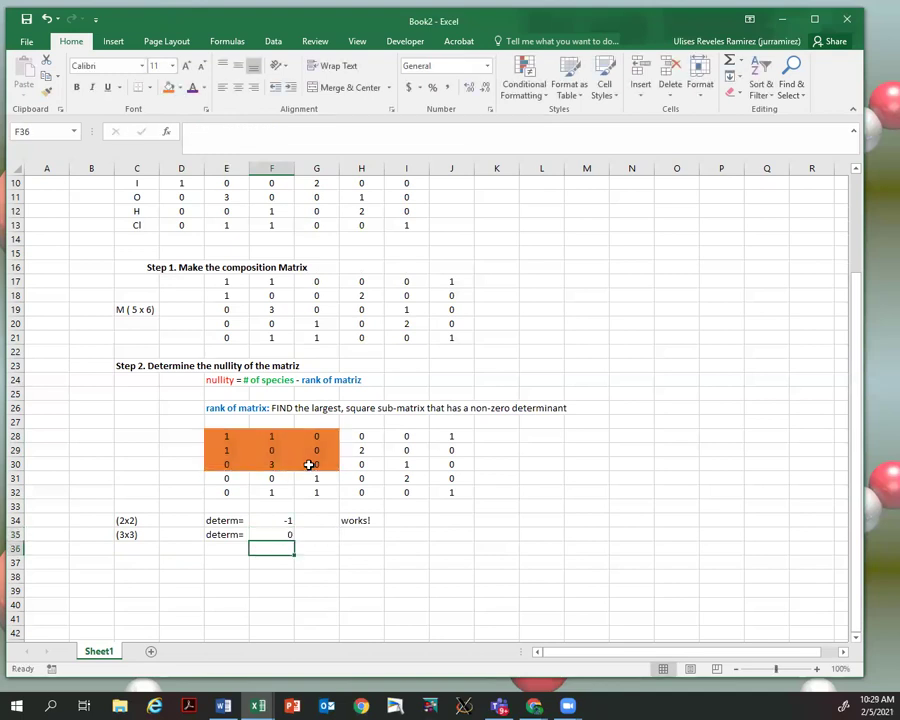
pyautogui.press('Up')
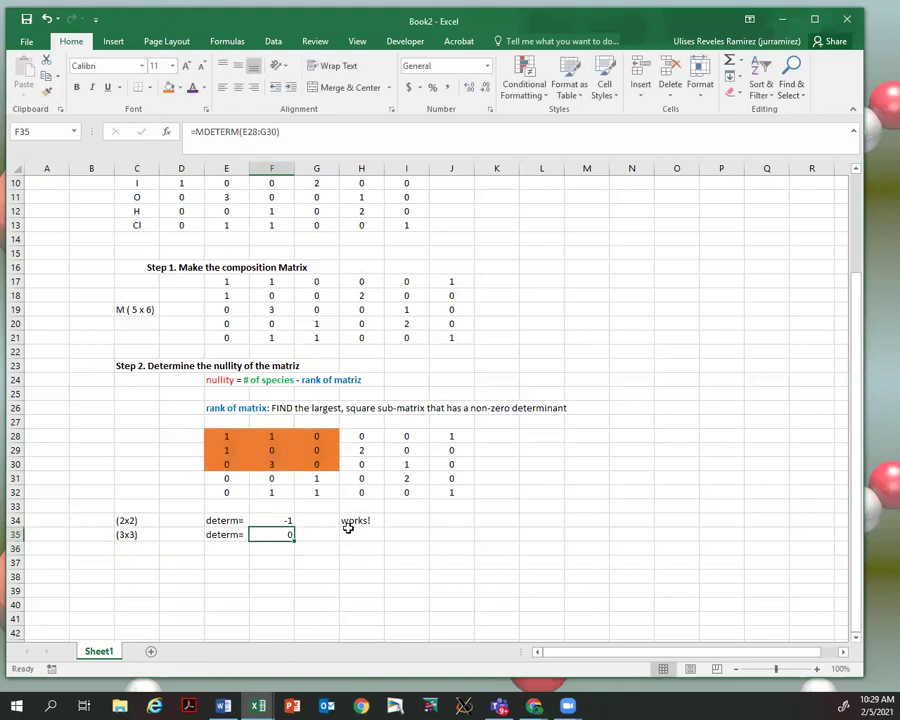
# Step: Note "works!" in H35 beside the 3x3 determinant
pyautogui.click(350, 535)
pyautogui.write('works!')
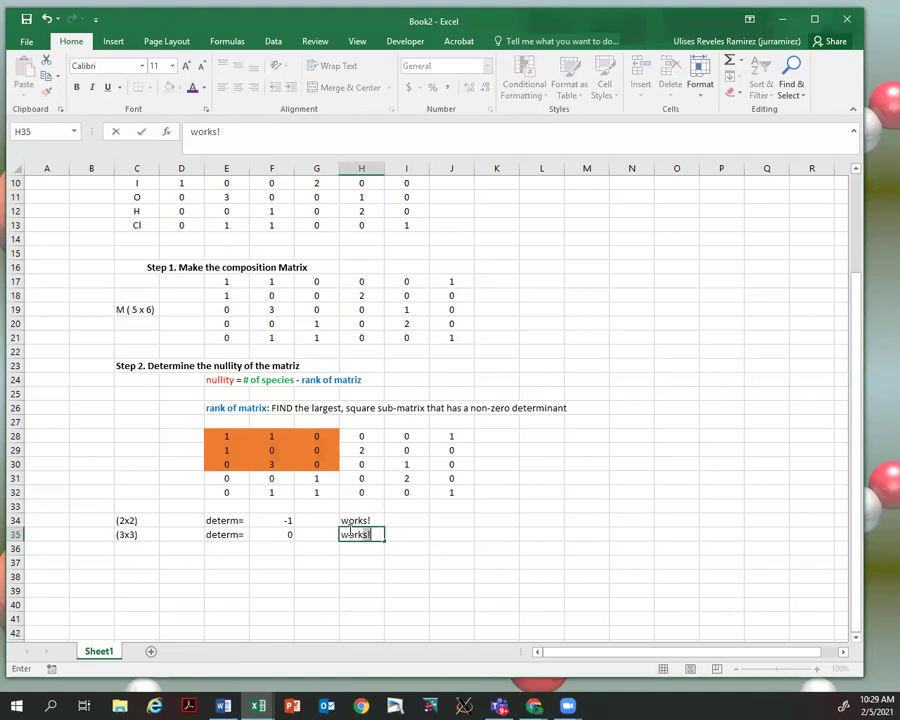
pyautogui.press('Return')
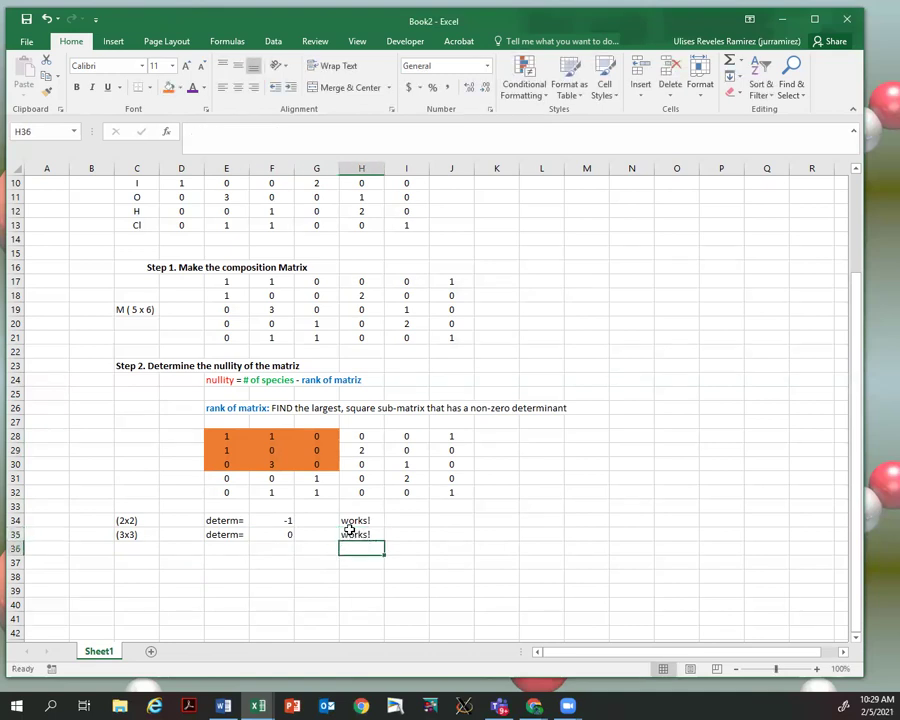
# Step: Label the row below the 3x3 determinant "(4x4)" in C36
pyautogui.press('Left')
pyautogui.press('Left')
pyautogui.press('Left')
pyautogui.press('Left')
pyautogui.press('Left')
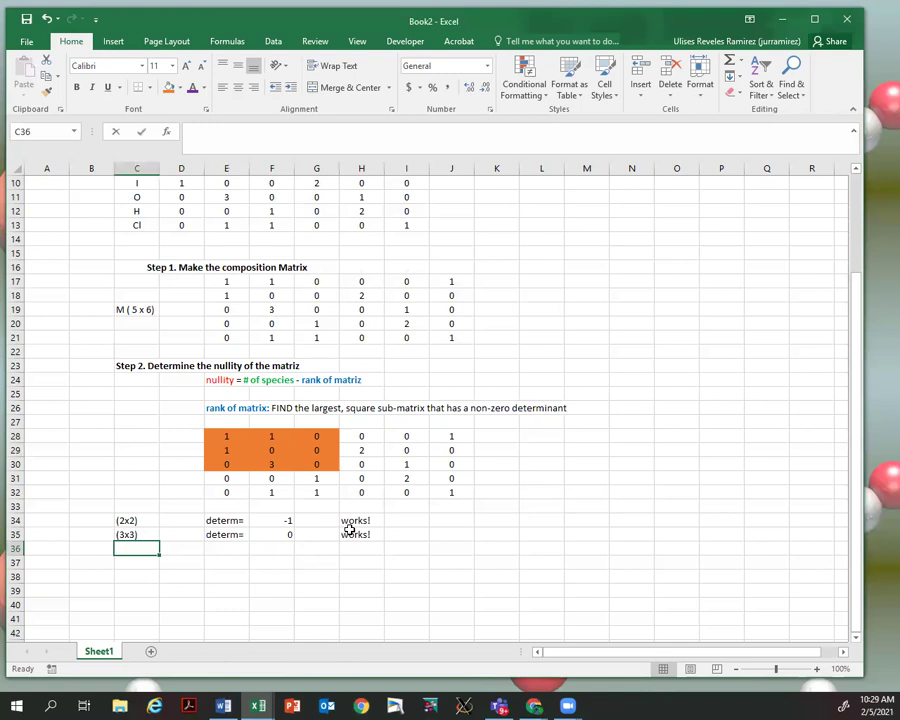
pyautogui.write('(4')
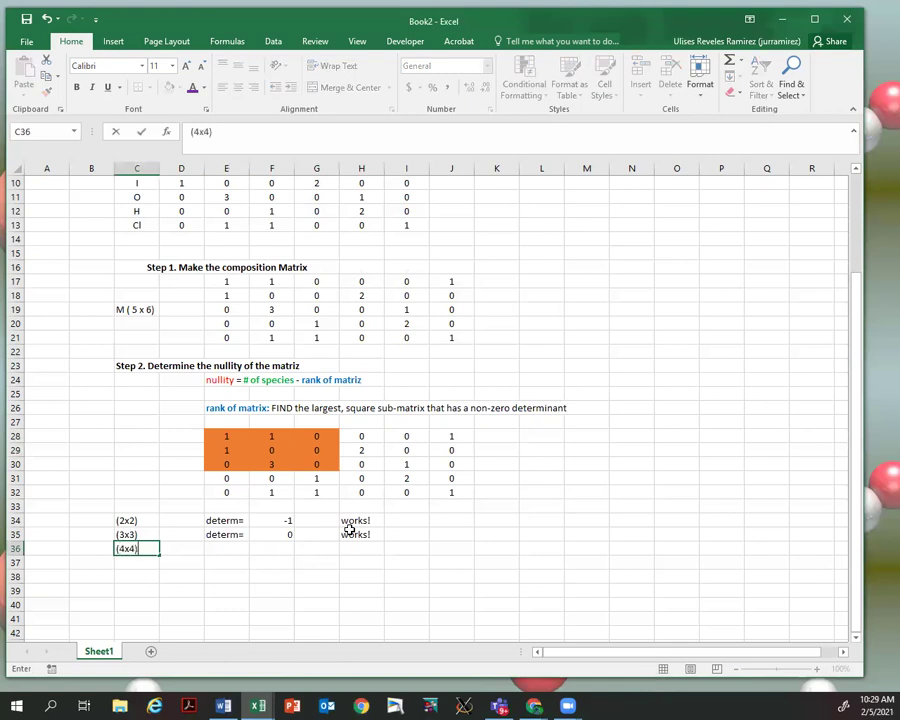
pyautogui.write('x4)')
pyautogui.press('Return')
# Step: Replace the 3x3 determinant's note in H35 with "does not work"
pyautogui.press('Up')
pyautogui.press('Right')
pyautogui.press('Right')
pyautogui.press('Right')
pyautogui.press('Right')
pyautogui.press('Right')
pyautogui.press('Up')
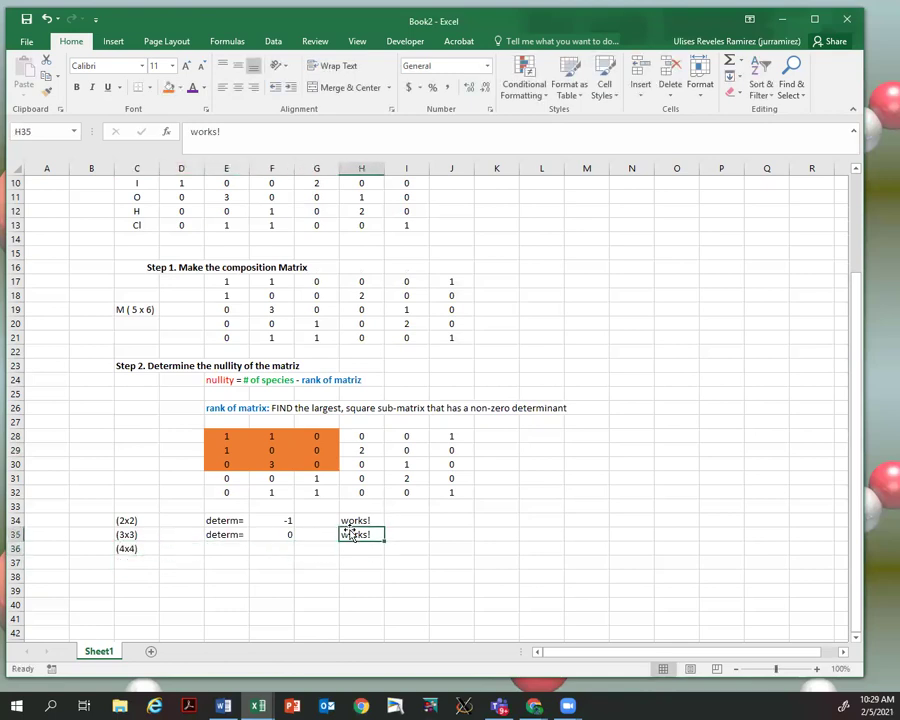
pyautogui.write('does not wo')
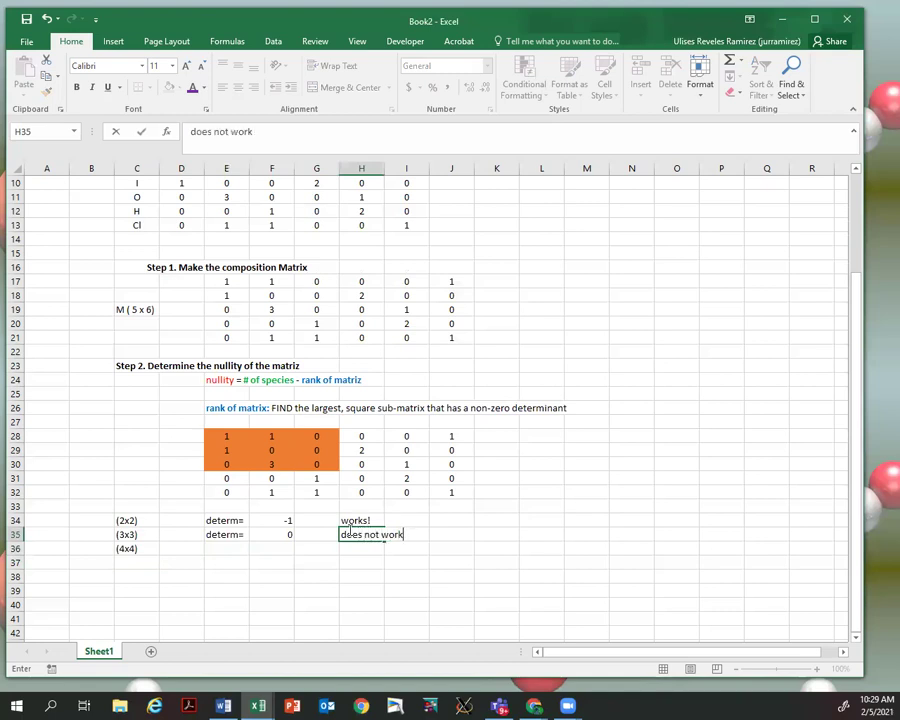
pyautogui.write('rk')
pyautogui.press('Return')
pyautogui.press('Left')
pyautogui.press('Left')
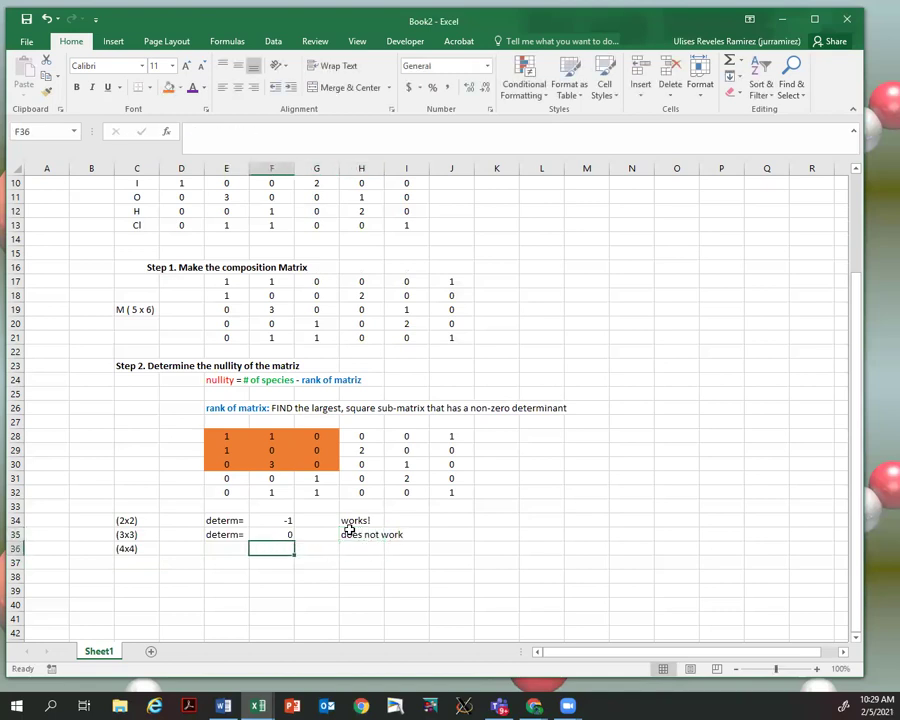
# Step: Fill the 4x4 sub-matrix E28:H31 with light gold
pyautogui.click(203, 436)
pyautogui.moveTo(213, 436); pyautogui.dragTo(365, 476)
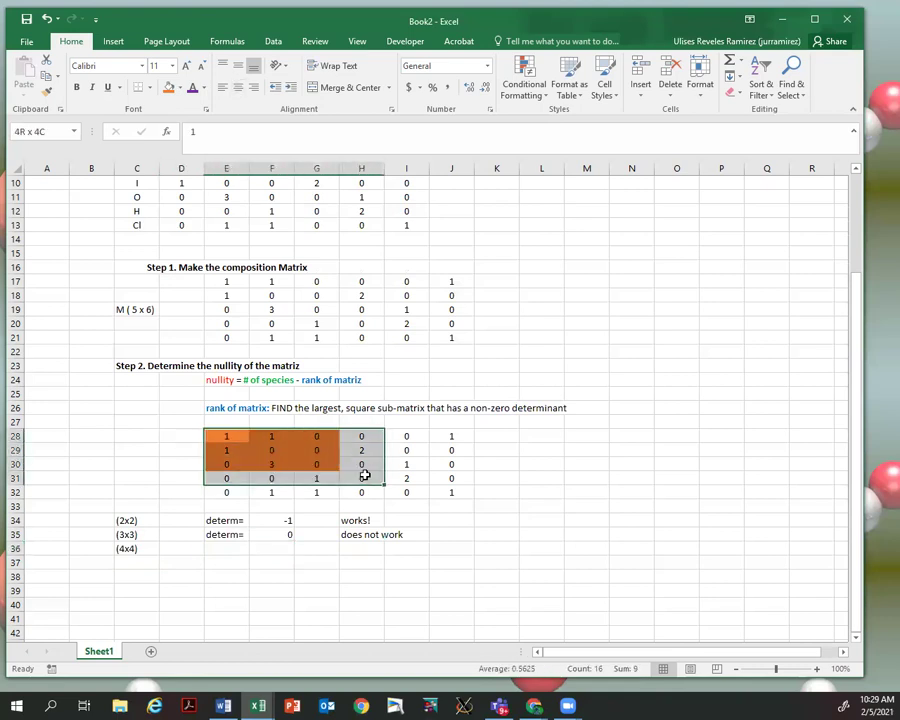
pyautogui.click(181, 89)
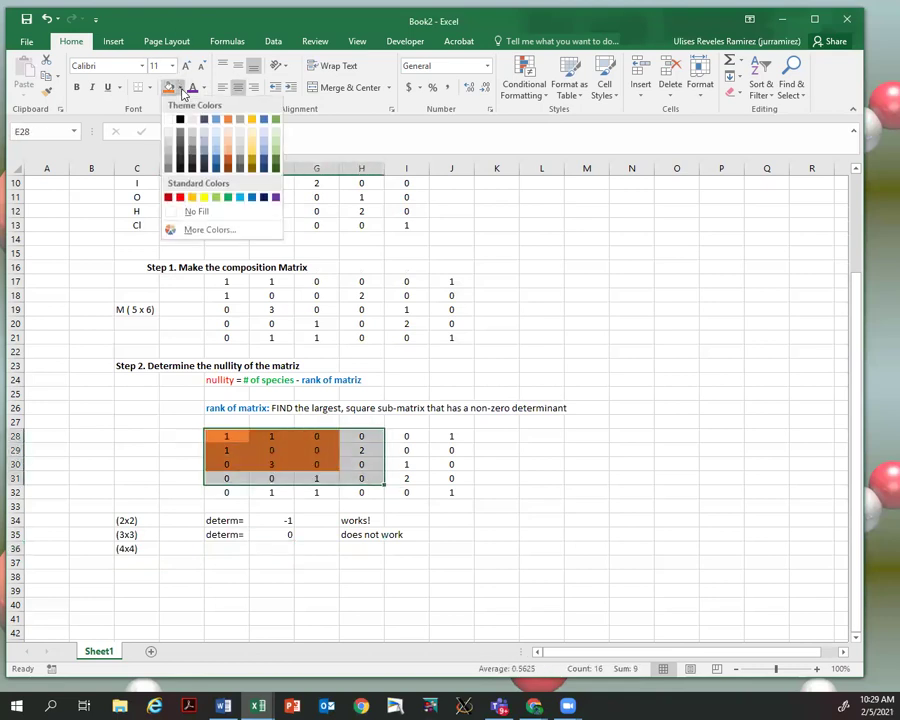
pyautogui.click(252, 131)
pyautogui.click(182, 450)
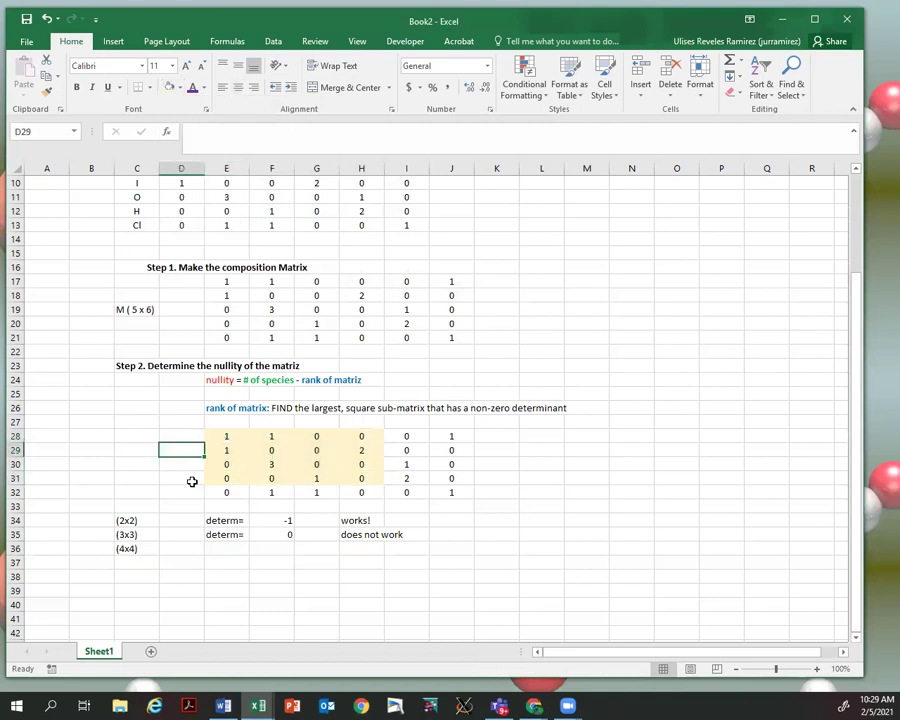
# Step: Change the fill of the 4x4 sub-matrix E28:H31 to solid gold
pyautogui.moveTo(222, 436); pyautogui.dragTo(348, 476)
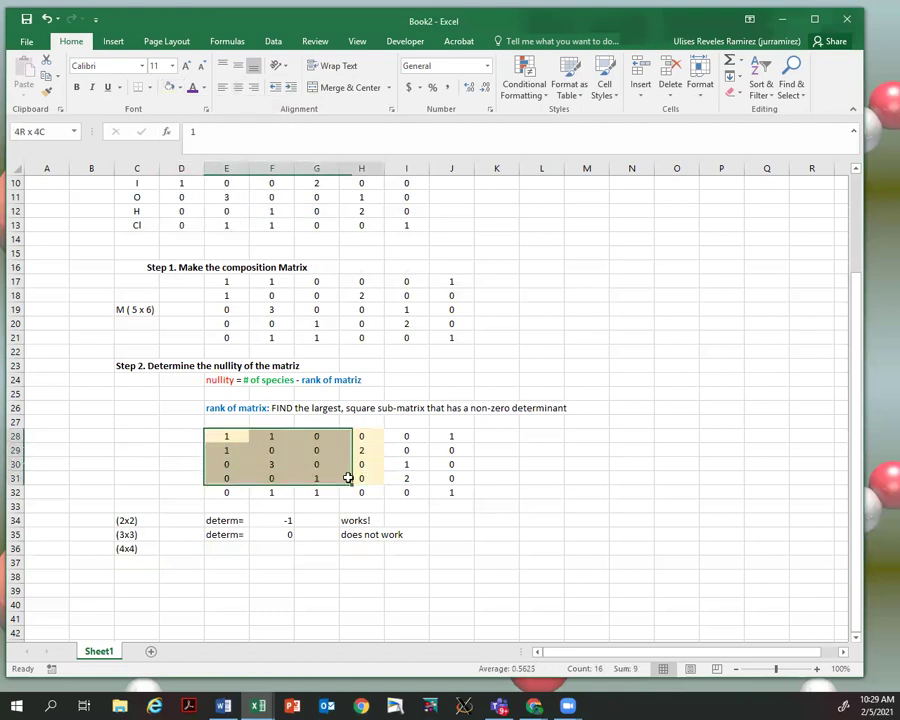
pyautogui.click(182, 89)
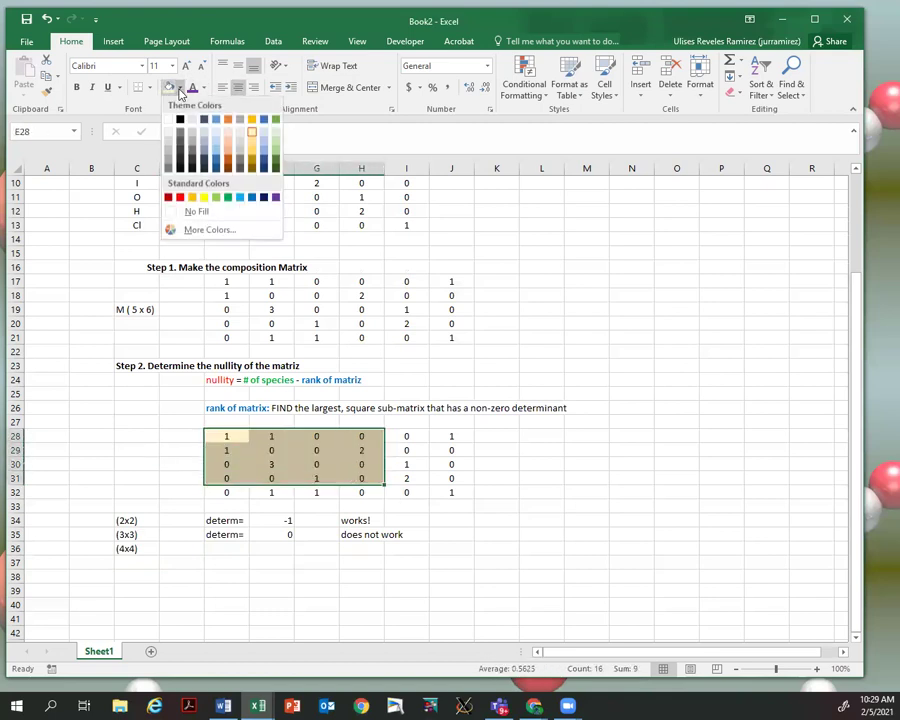
pyautogui.click(251, 121)
pyautogui.click(186, 410)
# Step: Label E36 "determ=" and calculate the 4x4 sub-matrix determinant in F36 with =MDETERM(E28:H31)
pyautogui.click(226, 547)
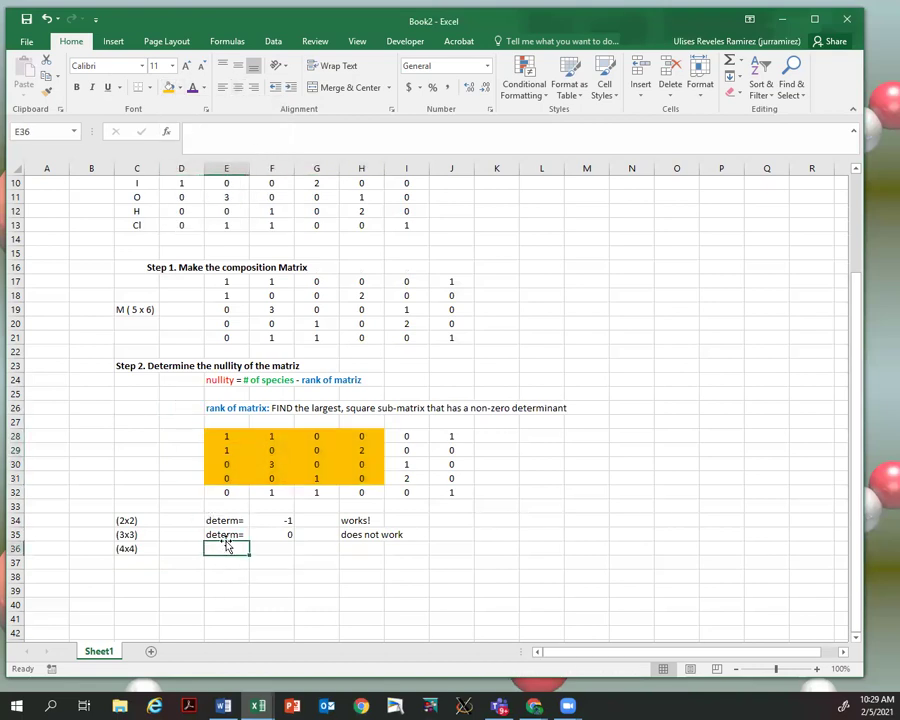
pyautogui.write('determ=')
pyautogui.press('Tab')
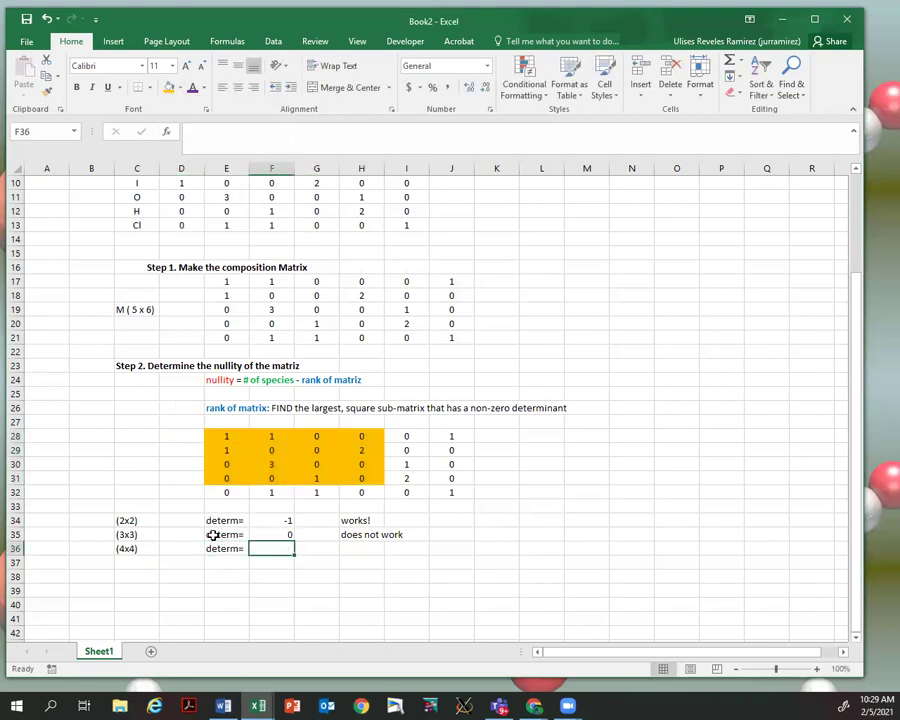
pyautogui.write('=MD')
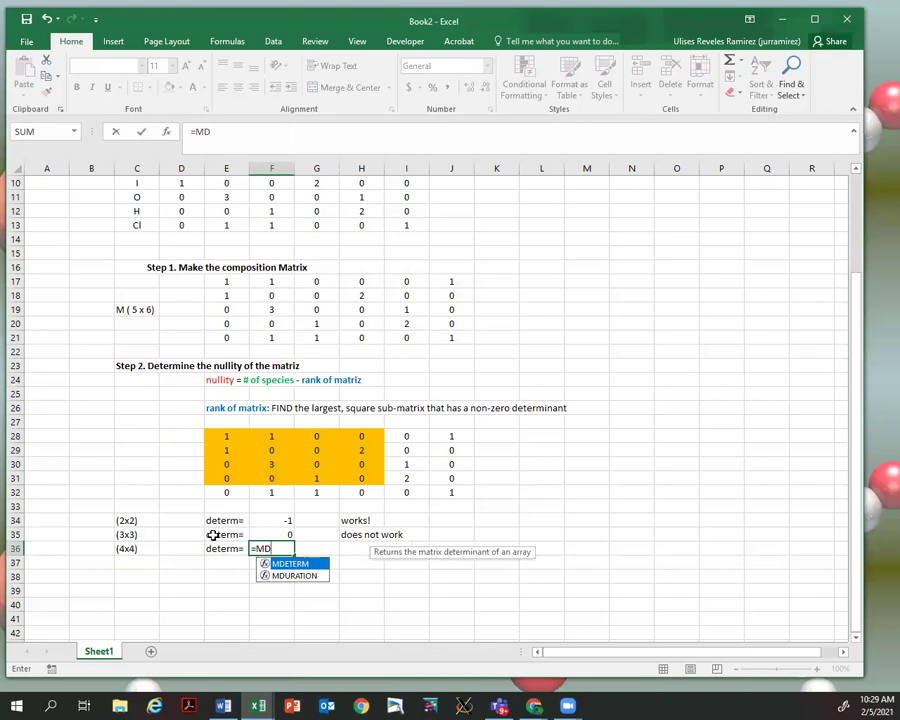
pyautogui.press('Tab')
pyautogui.moveTo(226, 436); pyautogui.dragTo(356, 478)
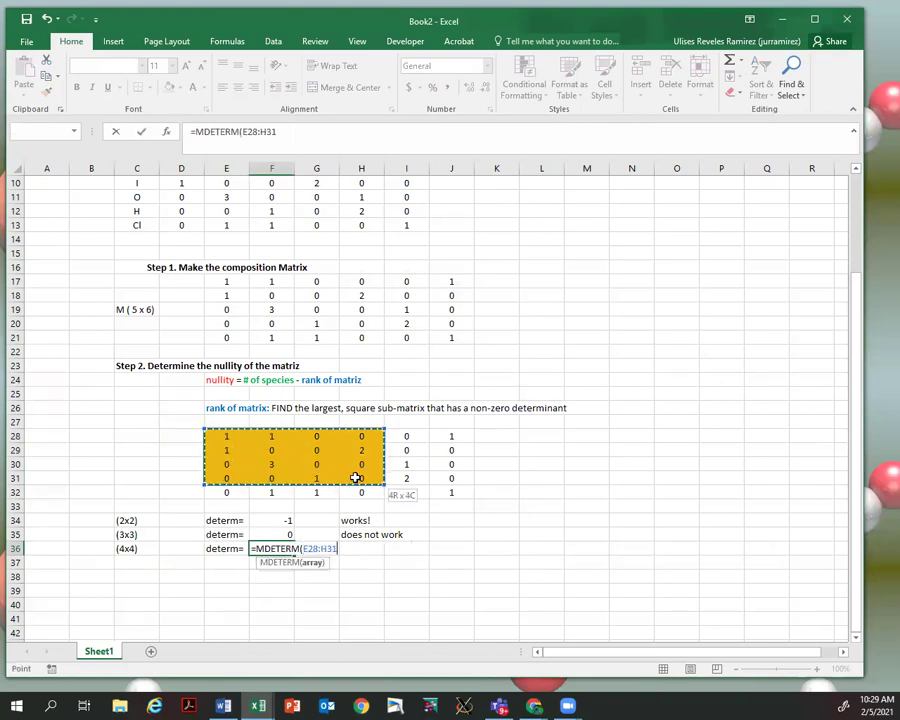
pyautogui.press('Return')
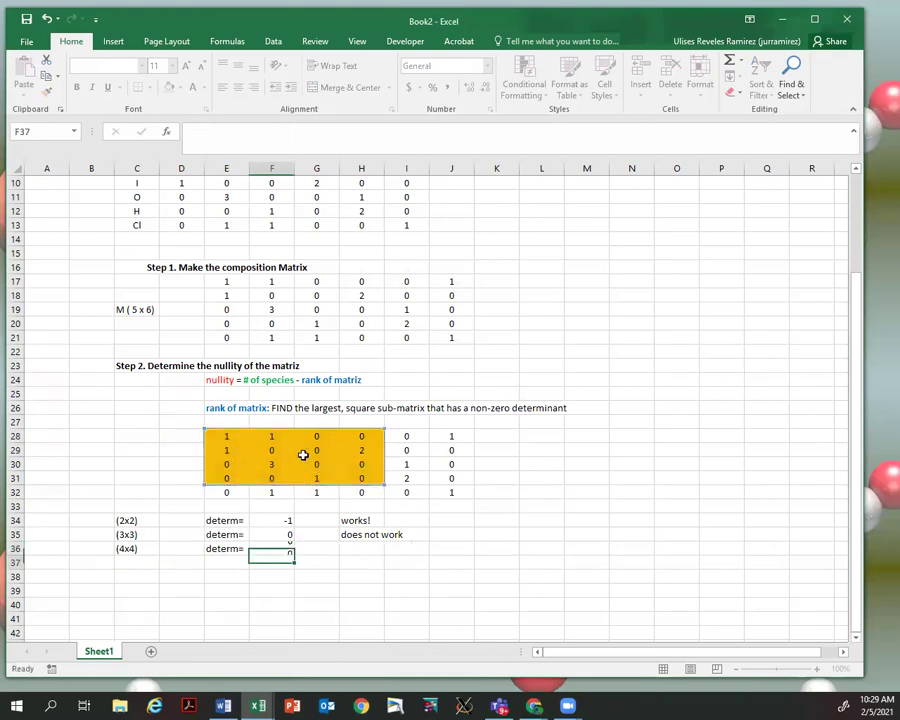
# Step: Copy the "works!" note from H34 to H36 for the 4x4 determinant
pyautogui.click(345, 519)
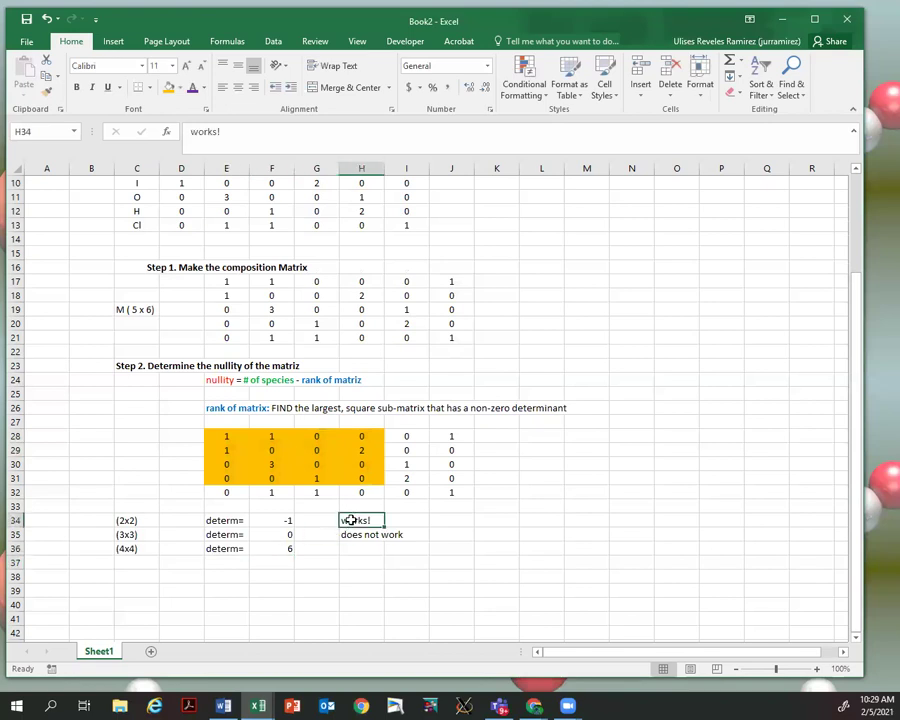
pyautogui.hotkey('ctrl', 'c')
pyautogui.click(359, 547)
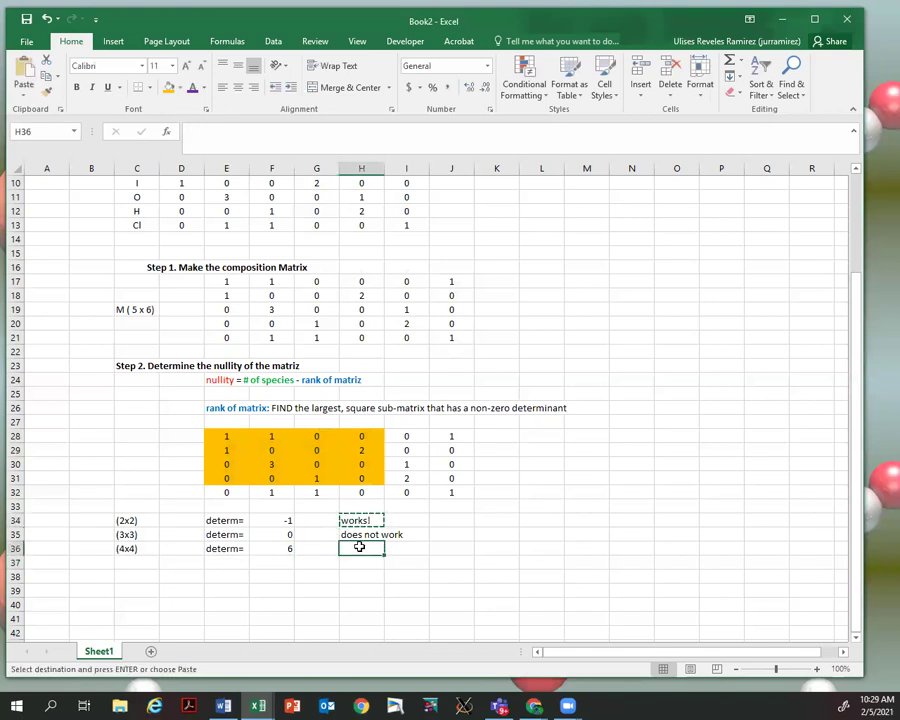
pyautogui.press('Return')
pyautogui.click(340, 563)
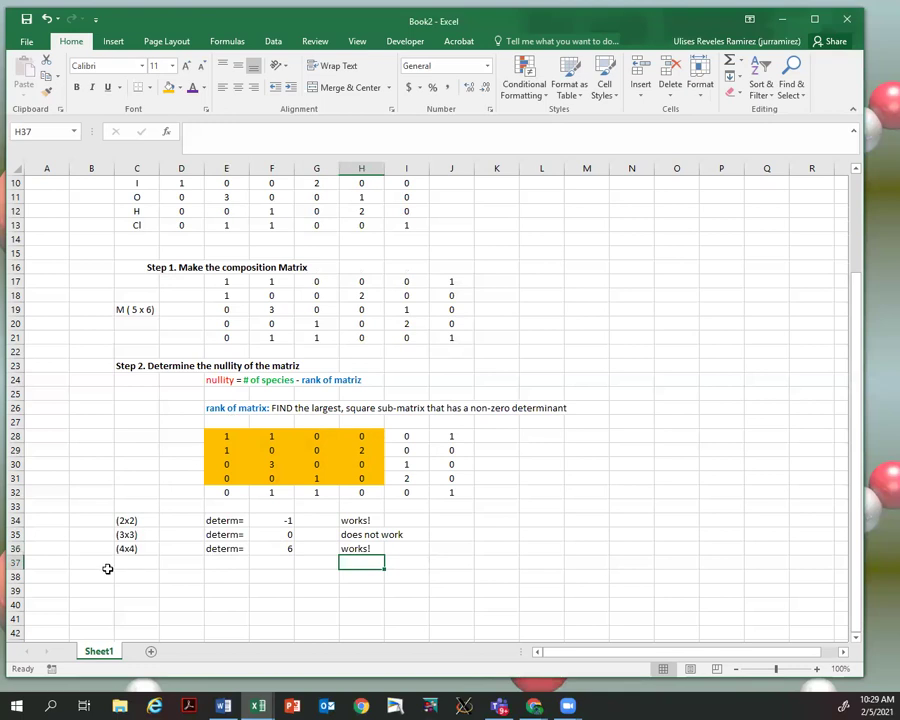
# Step: Label the next determinant row "(5x5)" in C37 and "determ=" in E37
pyautogui.click(225, 436)
pyautogui.moveTo(222, 436); pyautogui.dragTo(361, 478)
pyautogui.click(137, 563)
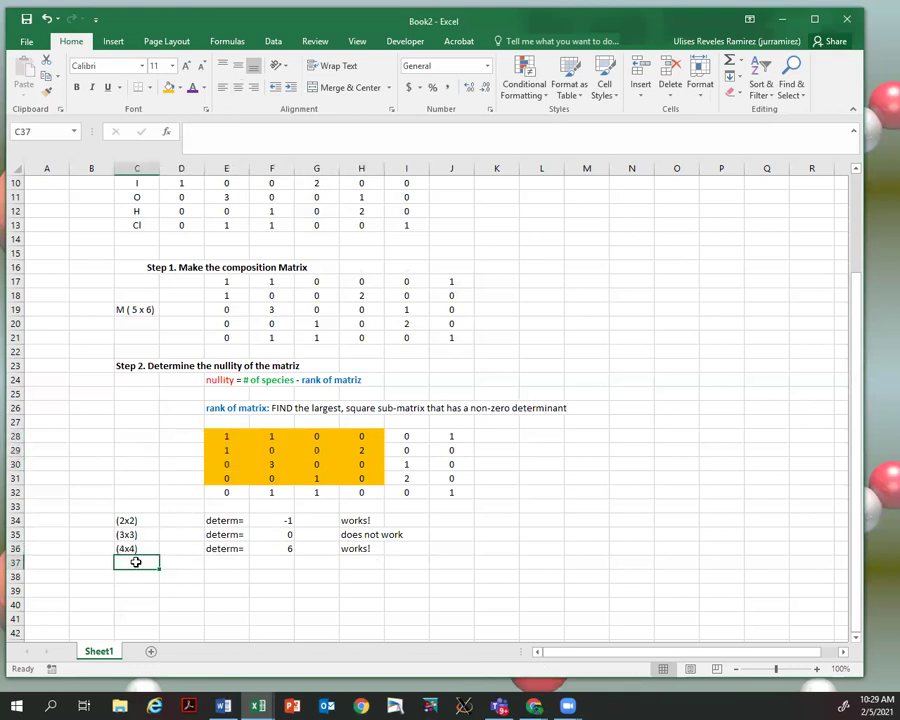
pyautogui.write('(5x5)')
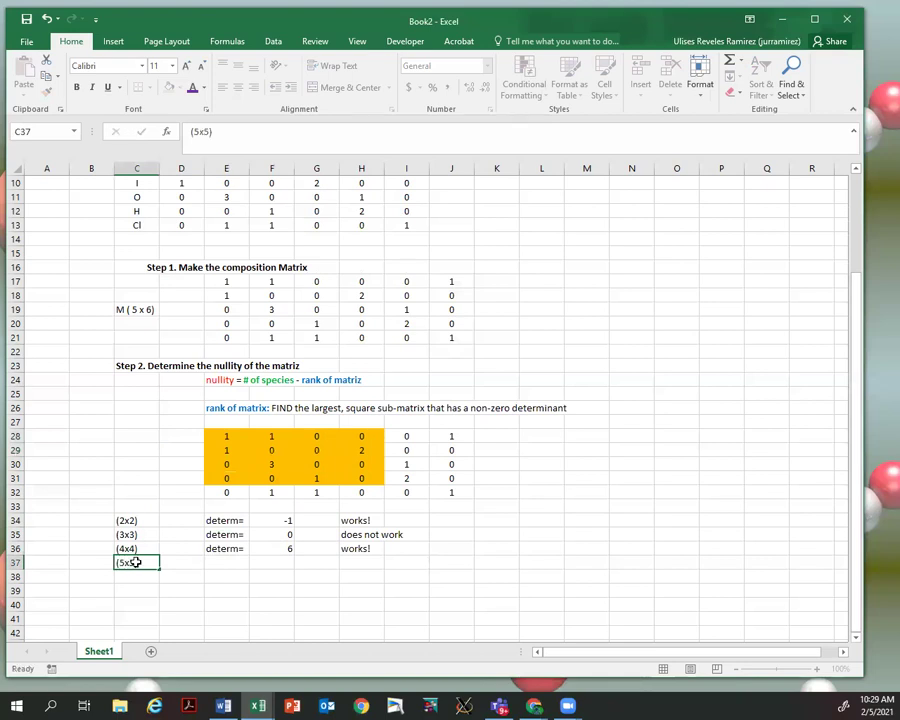
pyautogui.press('Tab')
pyautogui.press('Tab')
pyautogui.write('d')
pyautogui.press('Return')
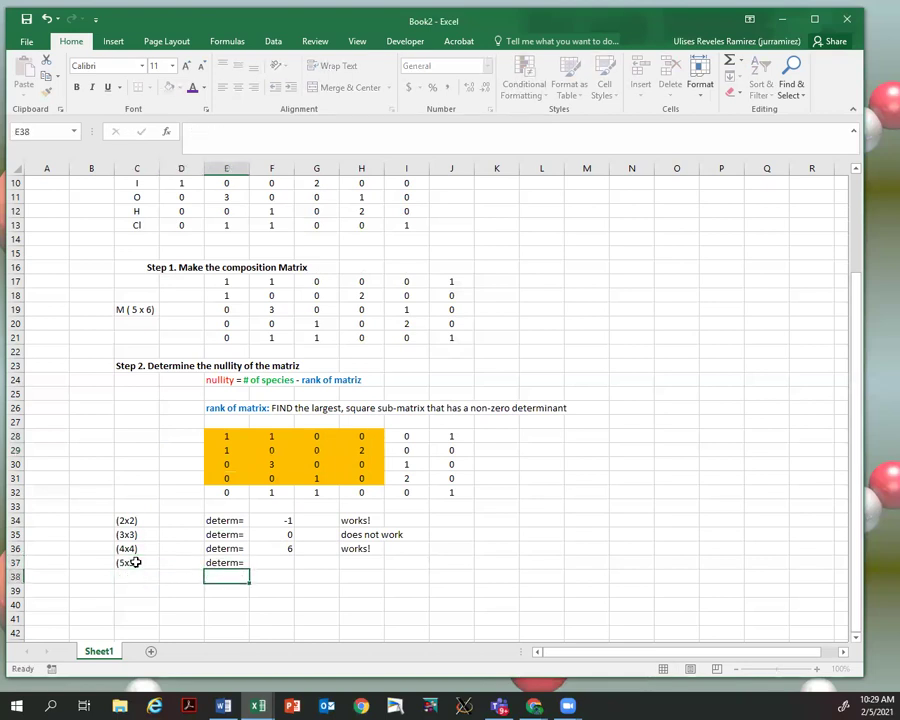
pyautogui.press('Up')
pyautogui.press('Tab')
pyautogui.press('Tab')
# Step: Change the fill of the 5x5 sub-matrix E28:I32 to light green
pyautogui.click(151, 466)
pyautogui.moveTo(226, 436); pyautogui.dragTo(398, 495)
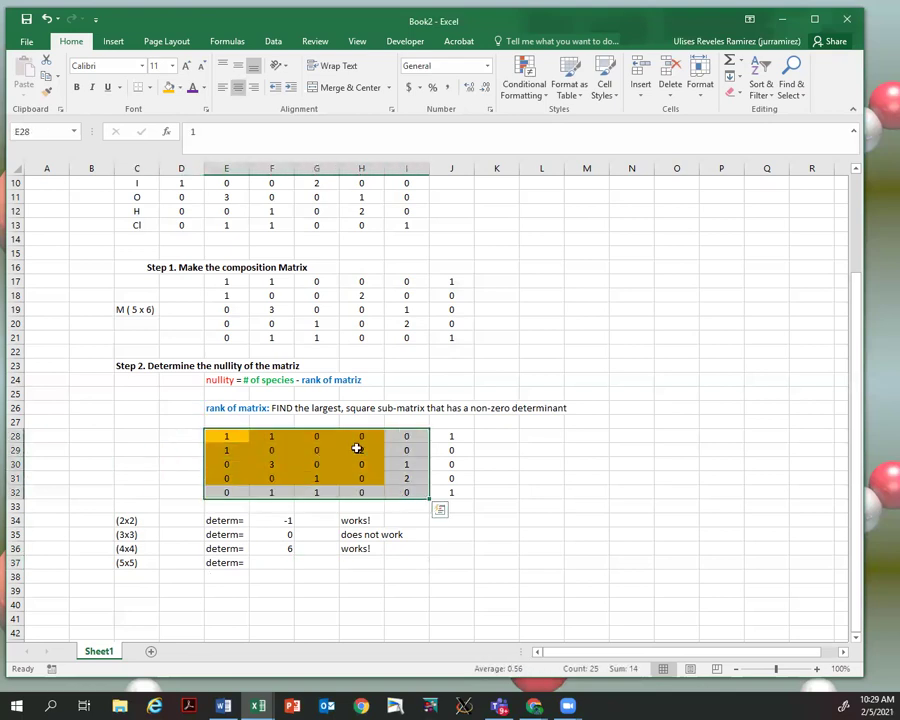
pyautogui.click(179, 87)
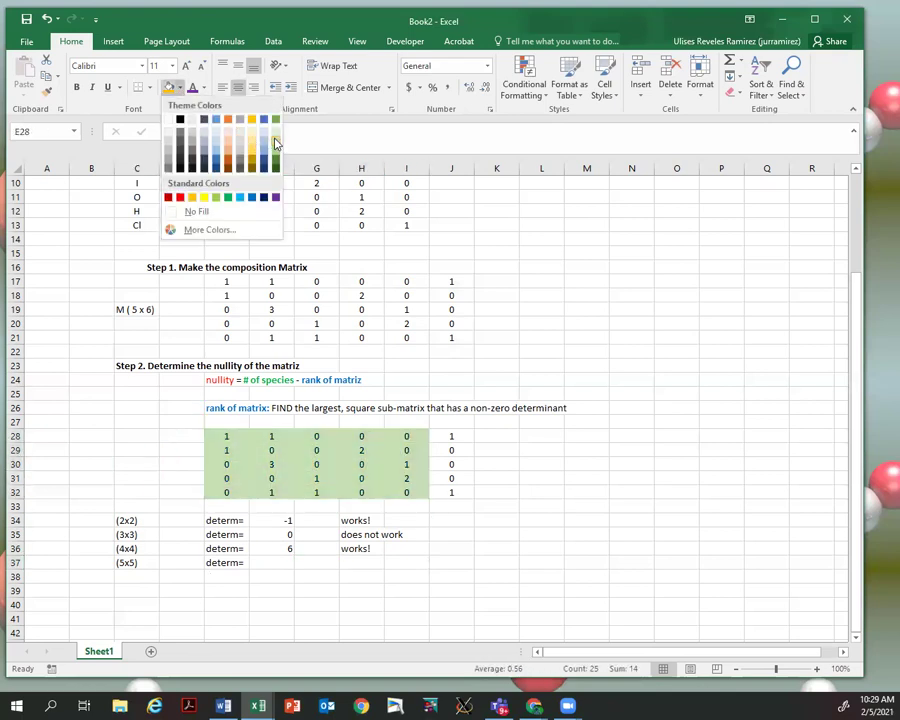
pyautogui.click(275, 141)
pyautogui.click(297, 577)
# Step: Calculate the 5x5 sub-matrix determinant in F37 with =MDETERM(E28:I32)
pyautogui.click(276, 563)
pyautogui.write('=MDE')
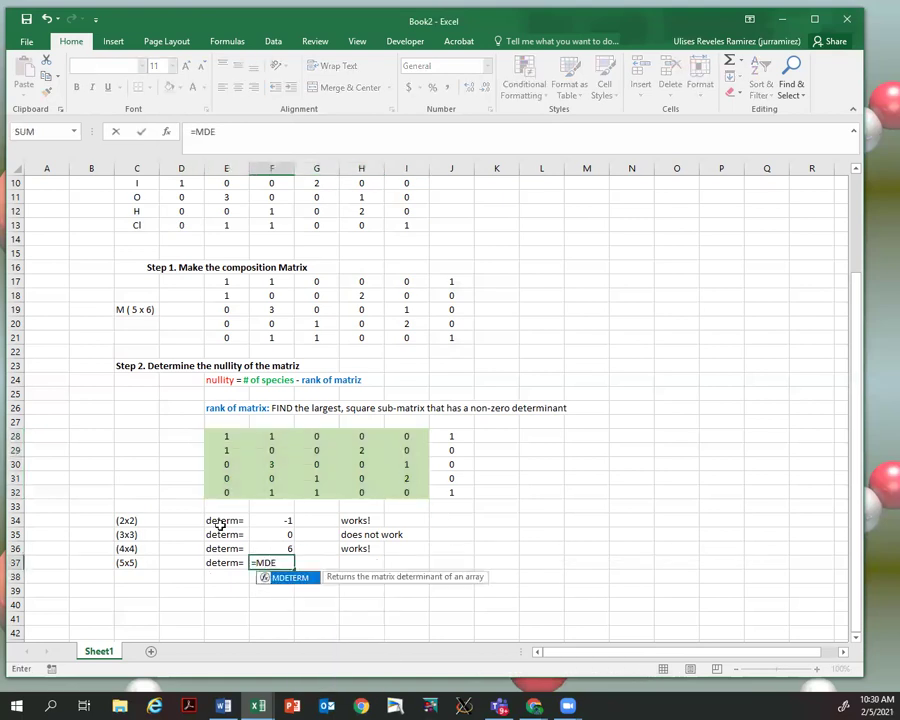
pyautogui.press('Tab')
pyautogui.moveTo(212, 433); pyautogui.dragTo(413, 496)
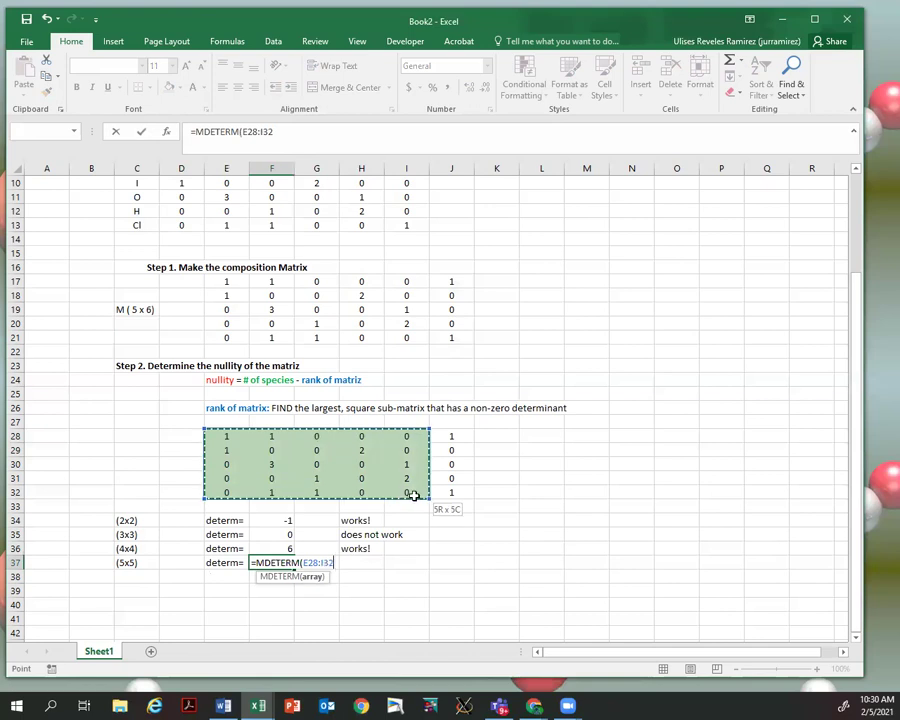
pyautogui.write(')')
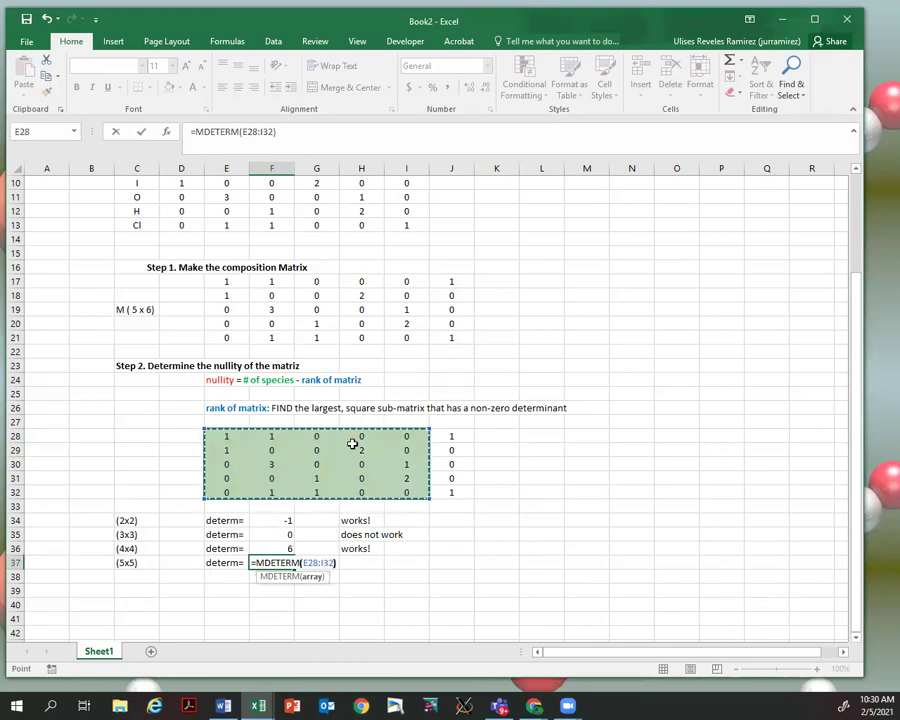
pyautogui.press('Return')
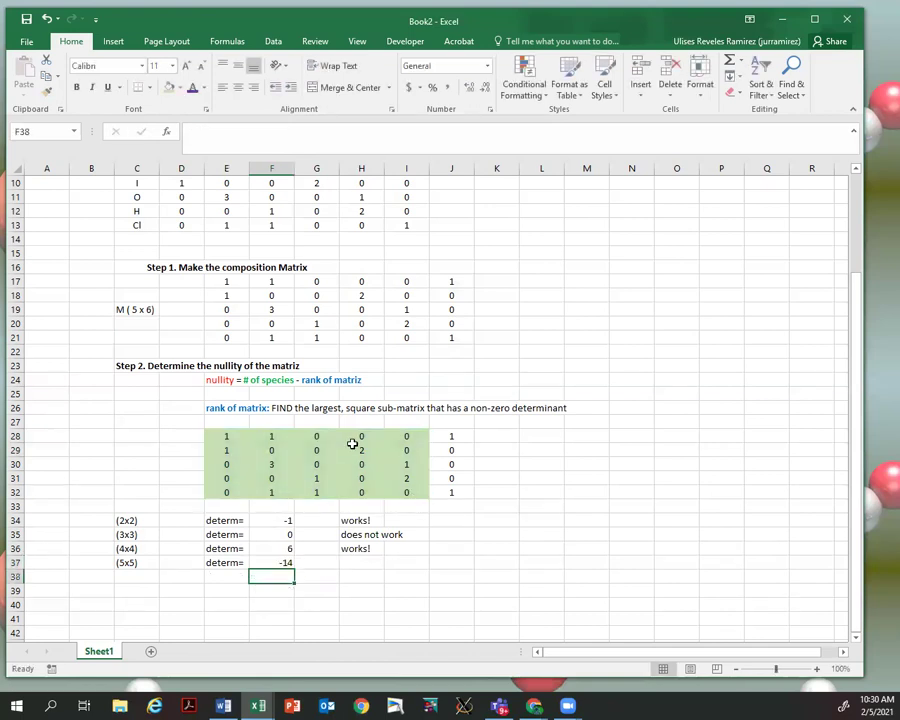
# Step: Note "works!" in H37 for the 5x5 determinant and enter "Rank = 5" in J37
pyautogui.click(351, 560)
pyautogui.write('works!')
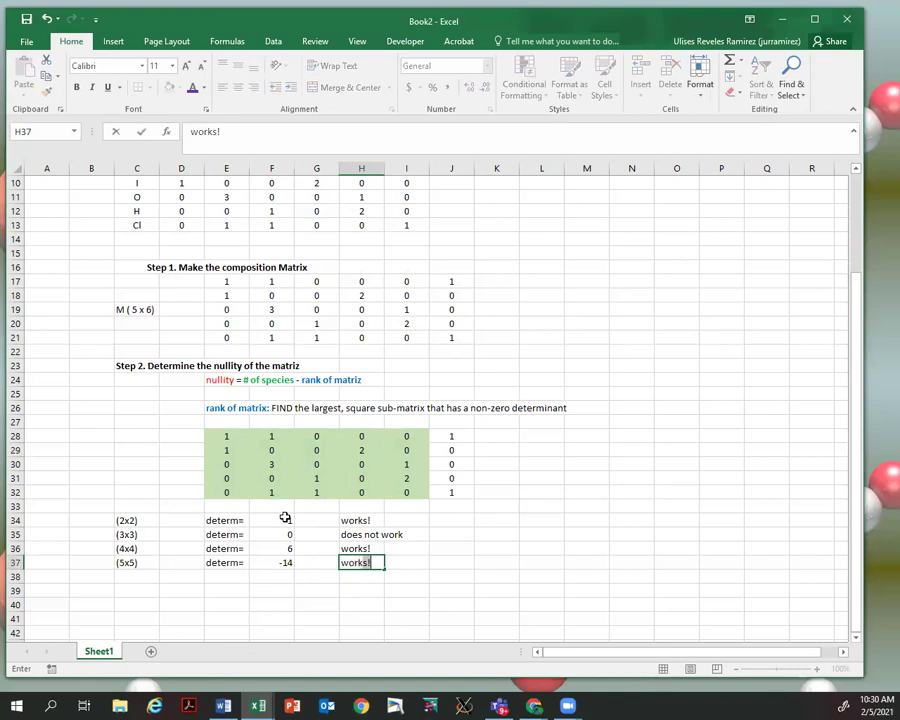
pyautogui.press('Return')
pyautogui.press('Up')
pyautogui.press('Right')
pyautogui.press('Right')
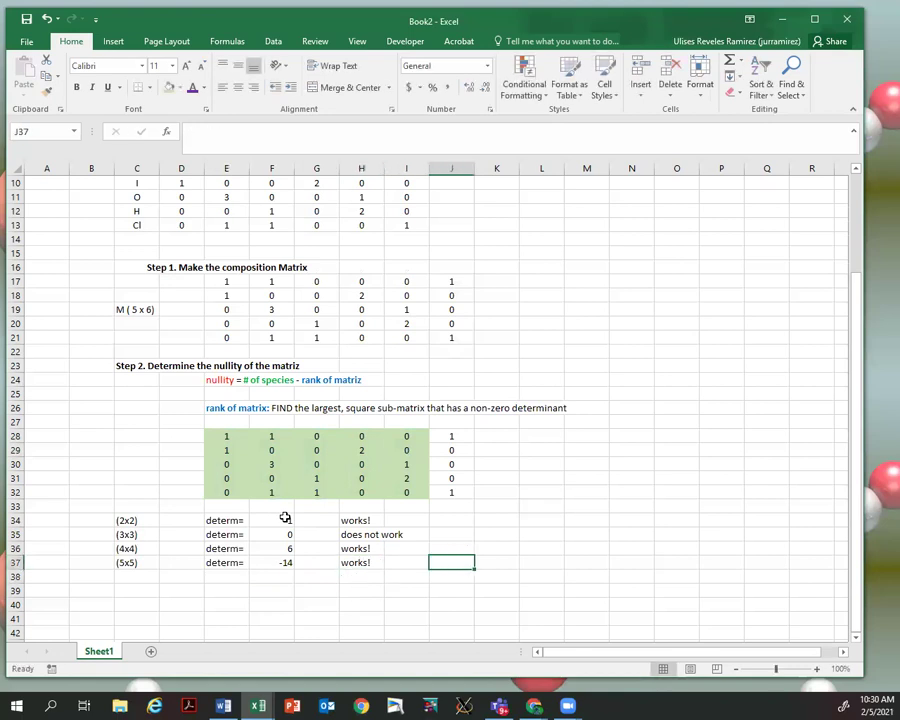
pyautogui.write('Rank = 5')
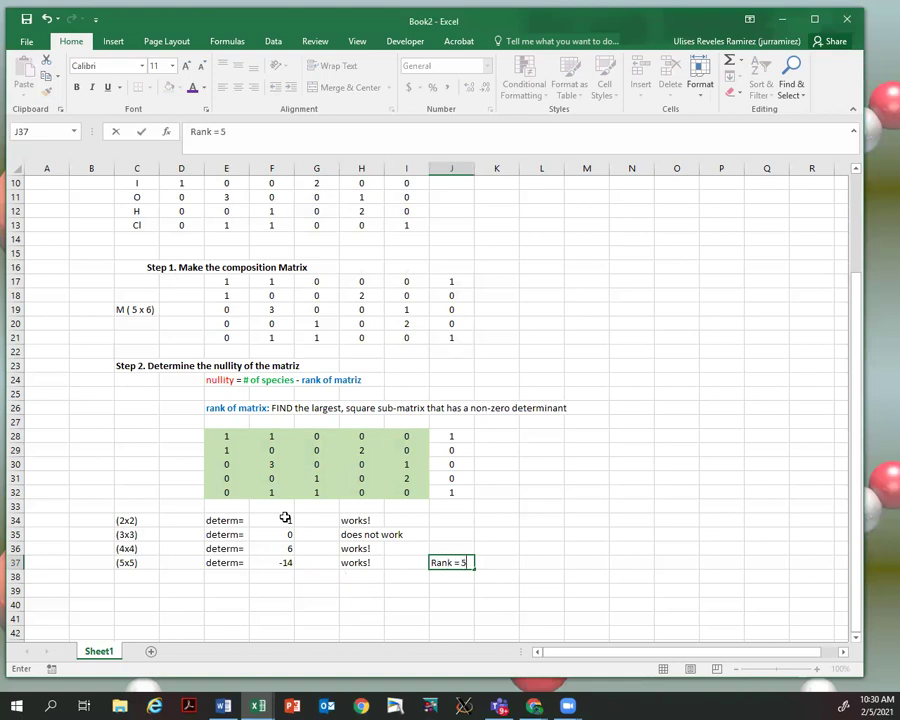
pyautogui.press('Return')
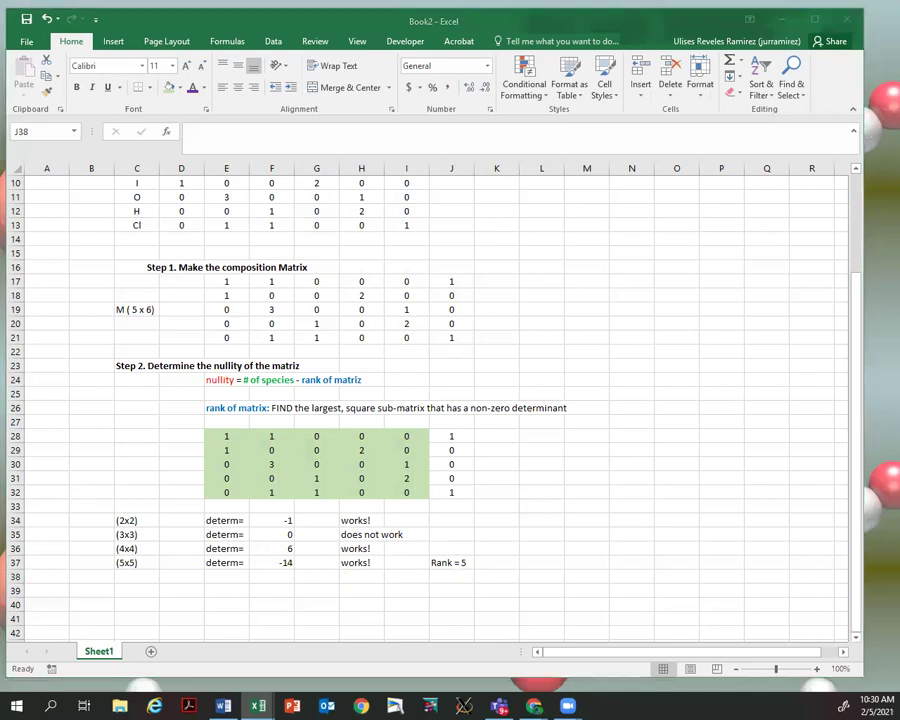
# Step: Paste the prepared line "nullity = # of species - rank of matriz = 6 - 5 = 1" at E39, with "We add one ROW!" in J39
pyautogui.hotkey('ctrl', 'c')
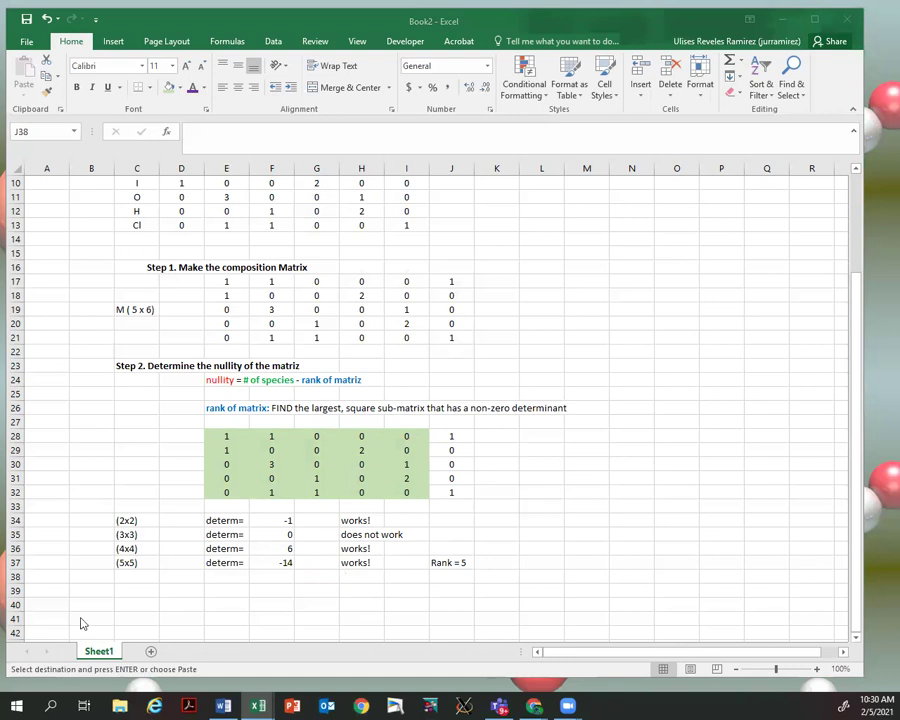
pyautogui.click(224, 590)
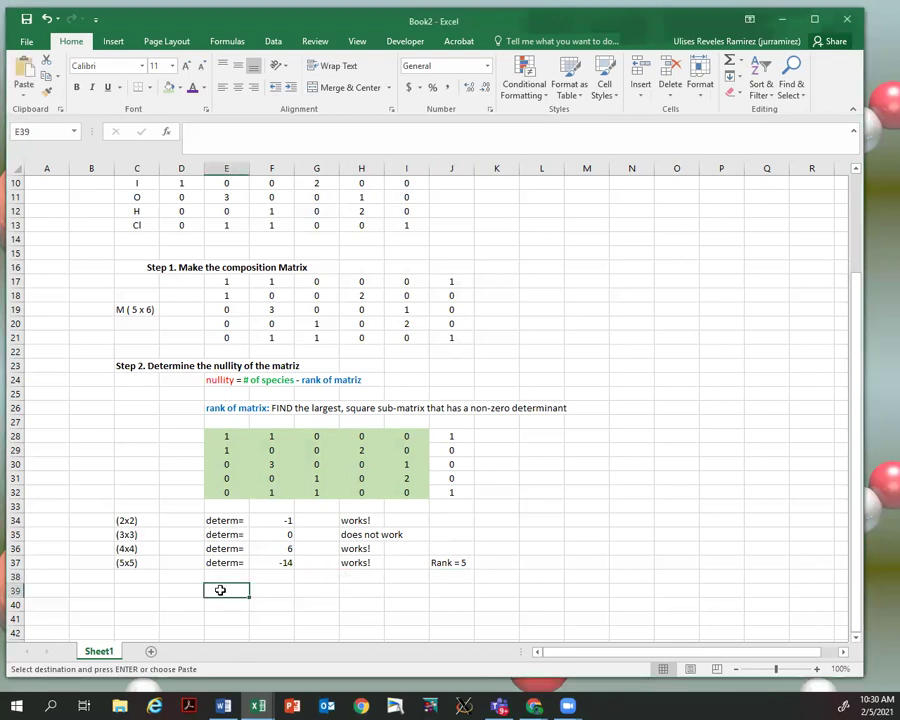
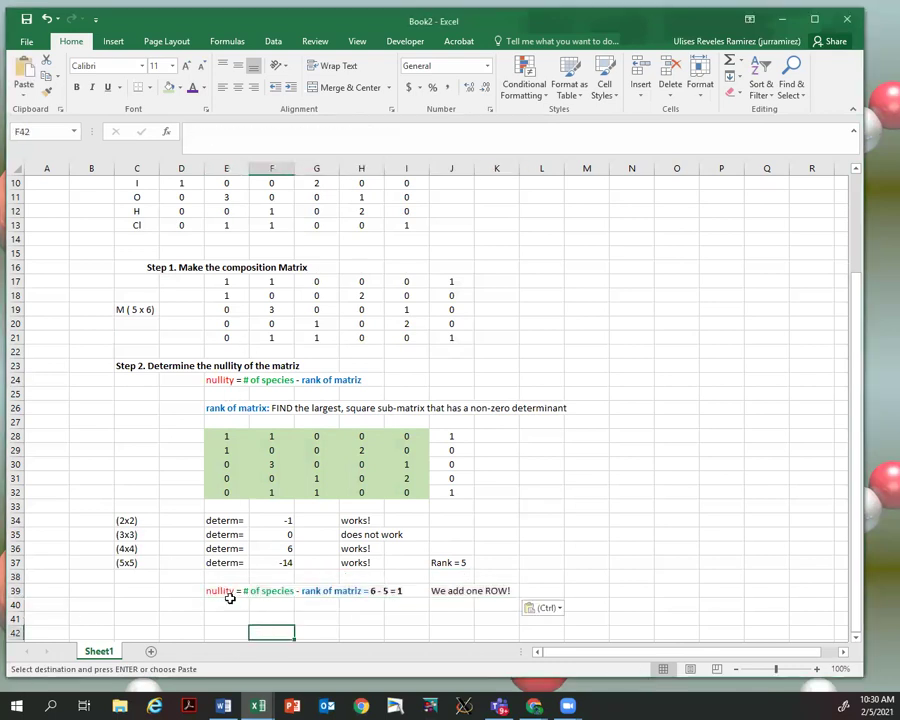
pyautogui.scroll(3, 341, 341)
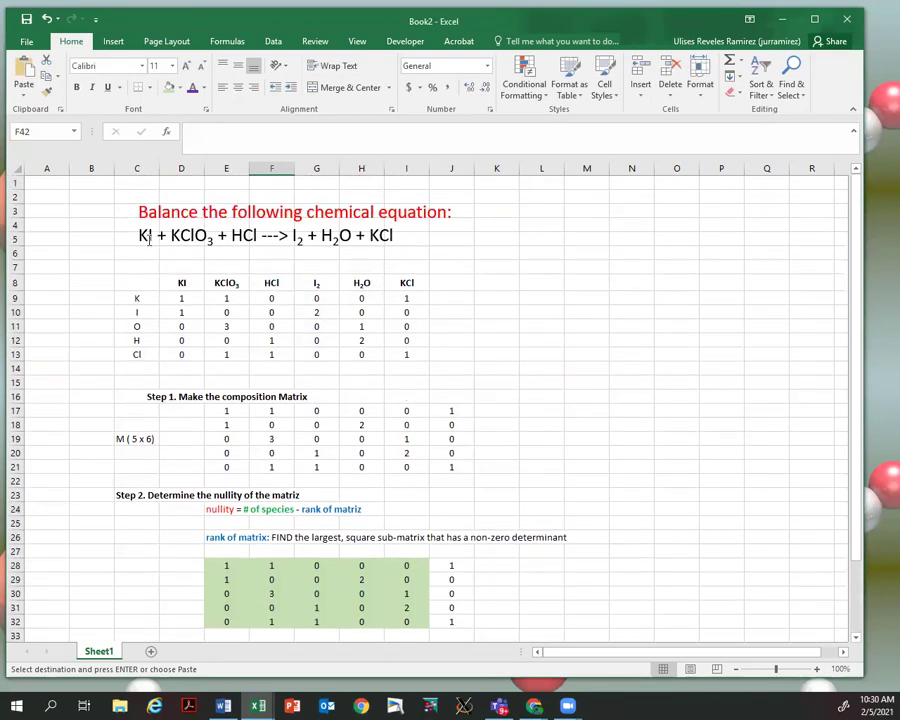
pyautogui.scroll(-4, 309, 380)
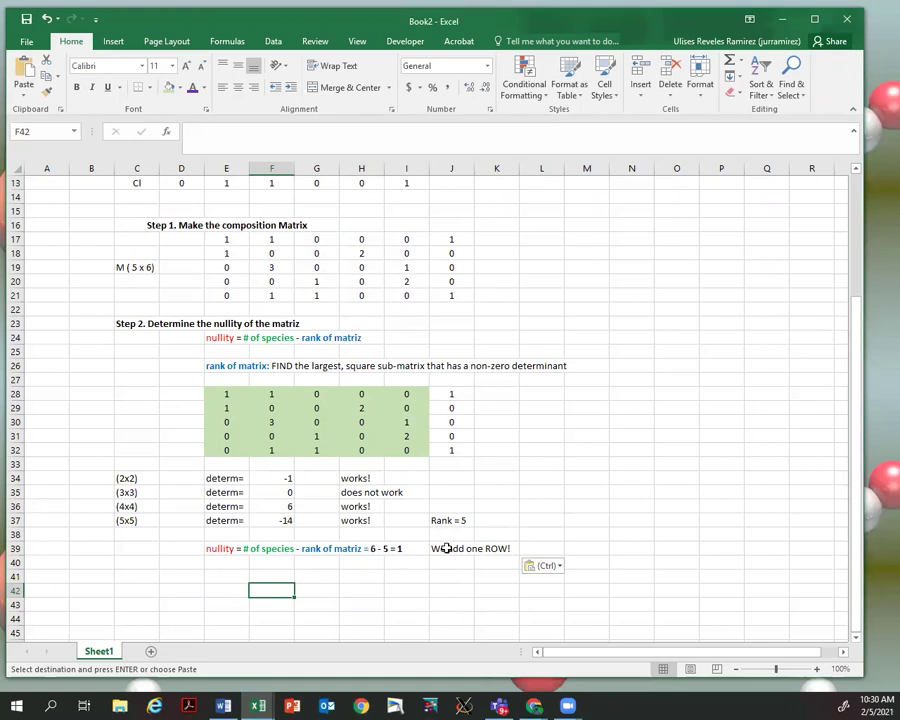
# Step: Set the "We add one ROW!" note in J39:K39 to red text with no fill
pyautogui.moveTo(446, 547); pyautogui.dragTo(487, 549)
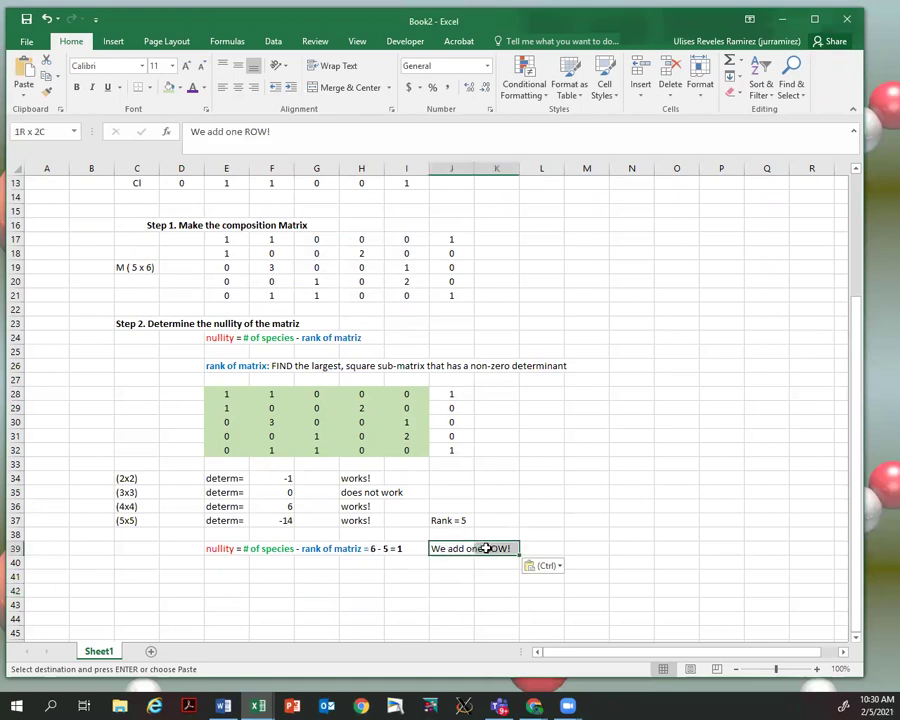
pyautogui.click(179, 87)
pyautogui.click(179, 197)
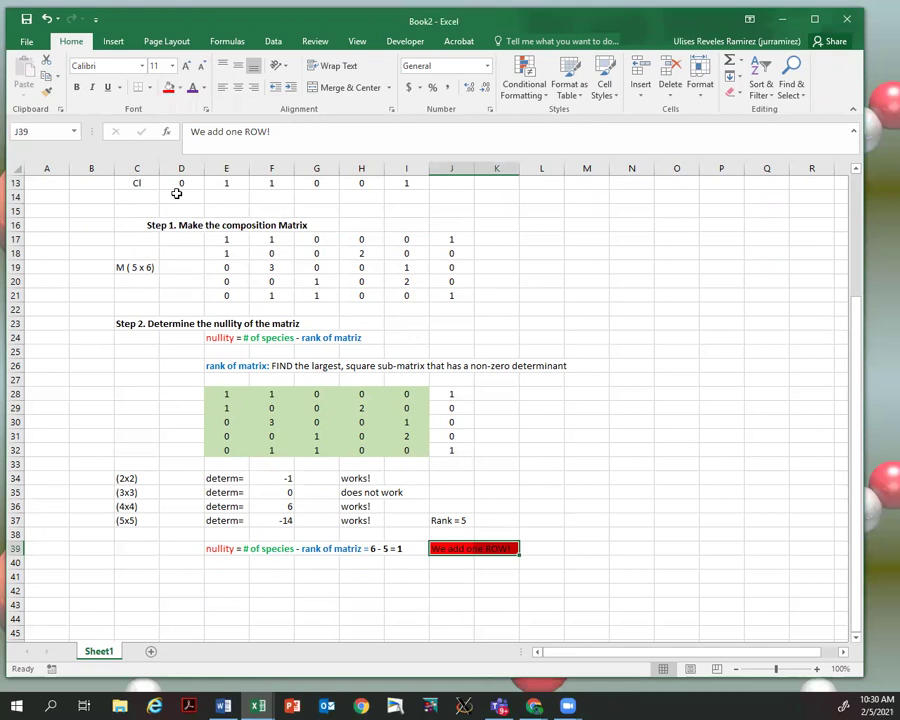
pyautogui.click(205, 90)
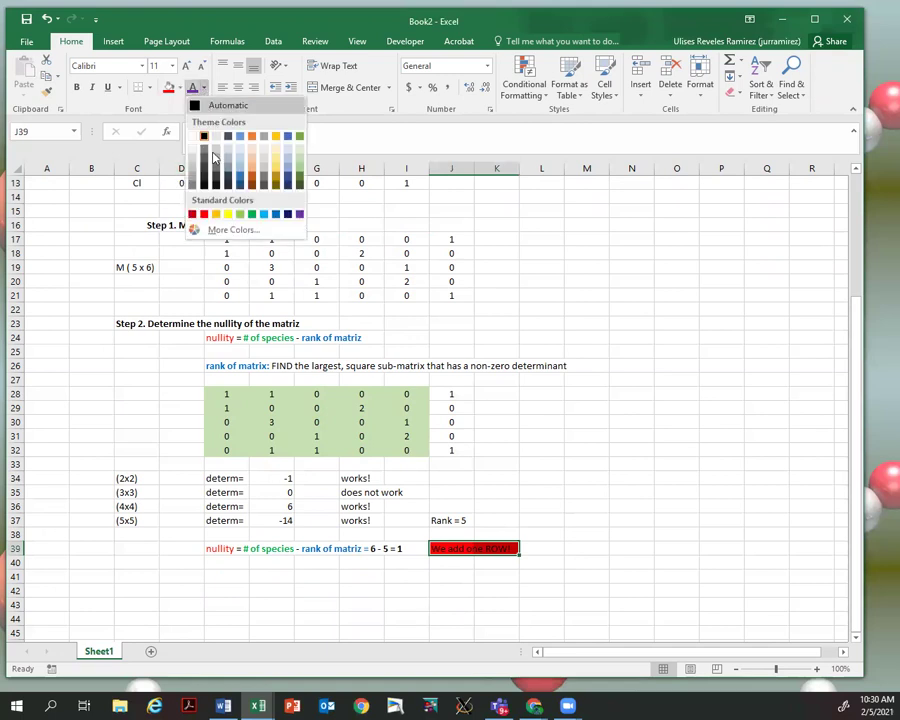
pyautogui.click(206, 211)
pyautogui.click(179, 88)
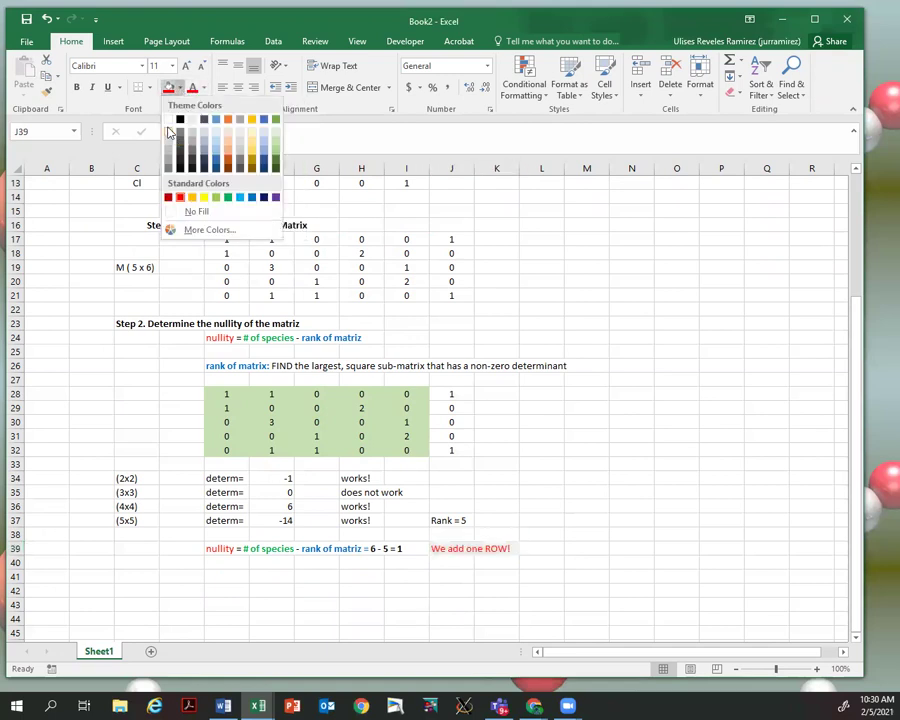
pyautogui.click(196, 208)
pyautogui.click(560, 490)
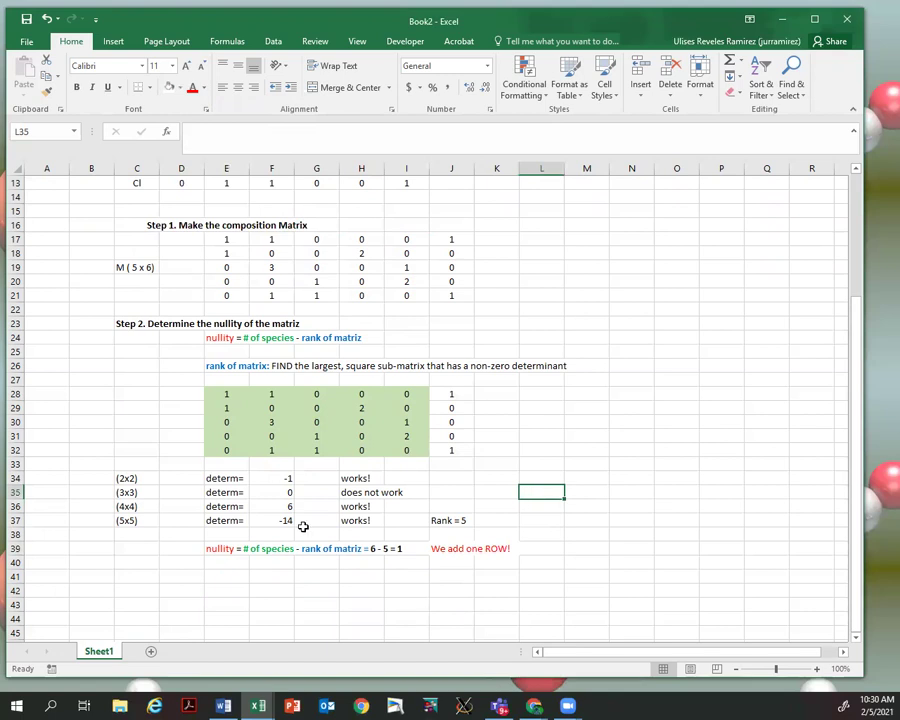
# Step: Copy the prepared heading "Step 3. Build augmented matrix" into C42
pyautogui.scroll(3, 199, 439)
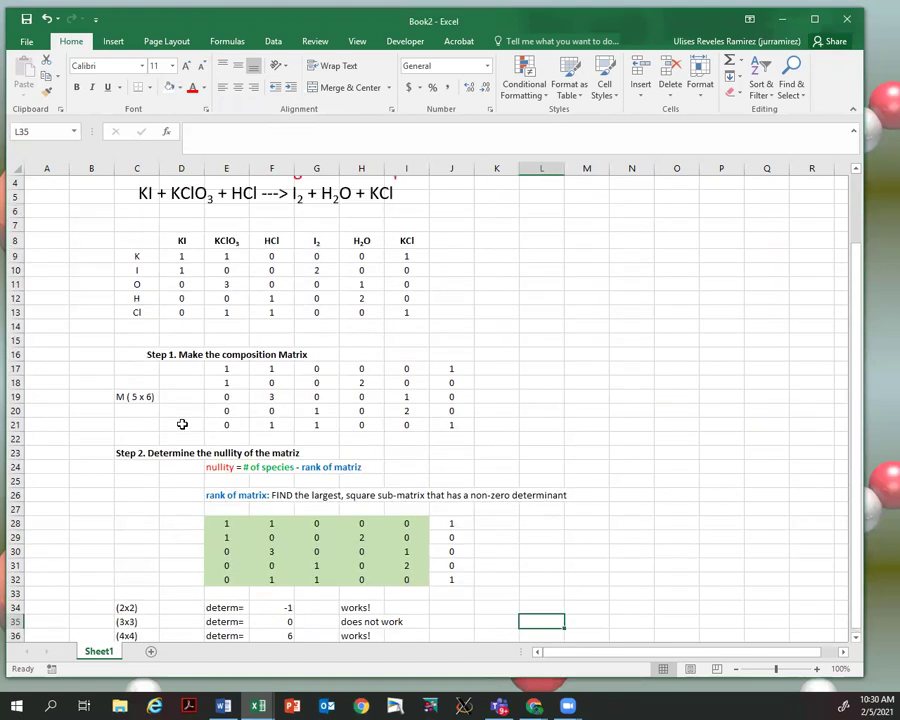
pyautogui.scroll(-2, 181, 422)
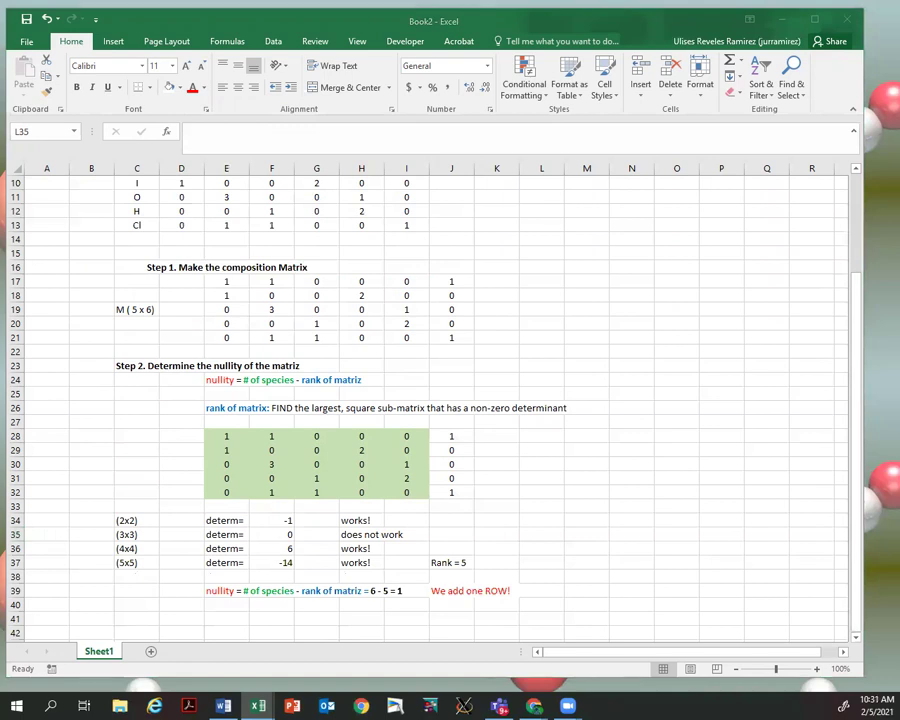
pyautogui.hotkey('ctrl', 'c')
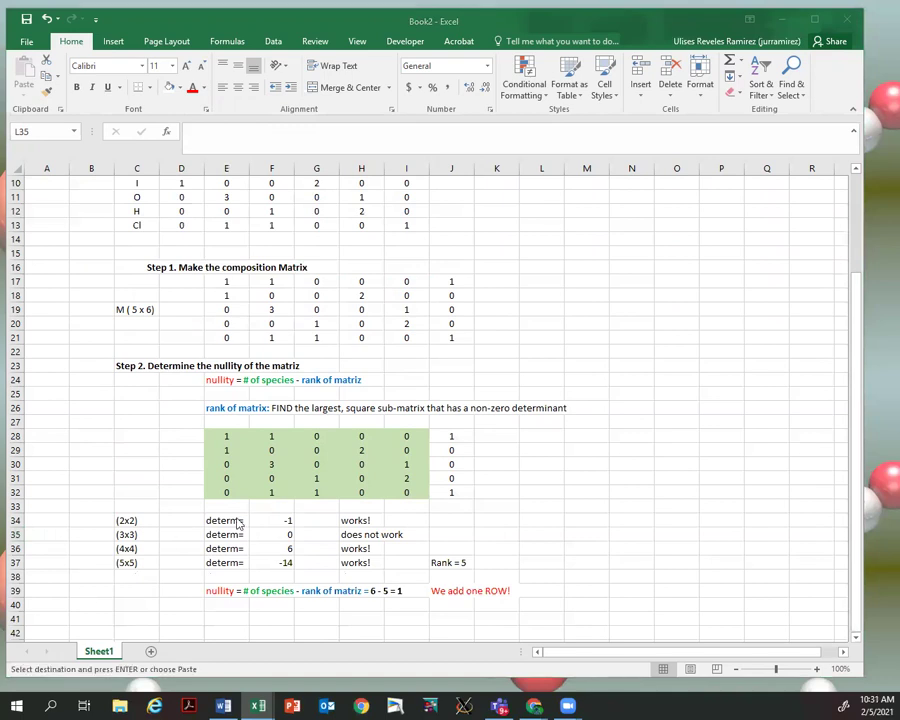
pyautogui.scroll(-3, 200, 520)
pyautogui.click(135, 494)
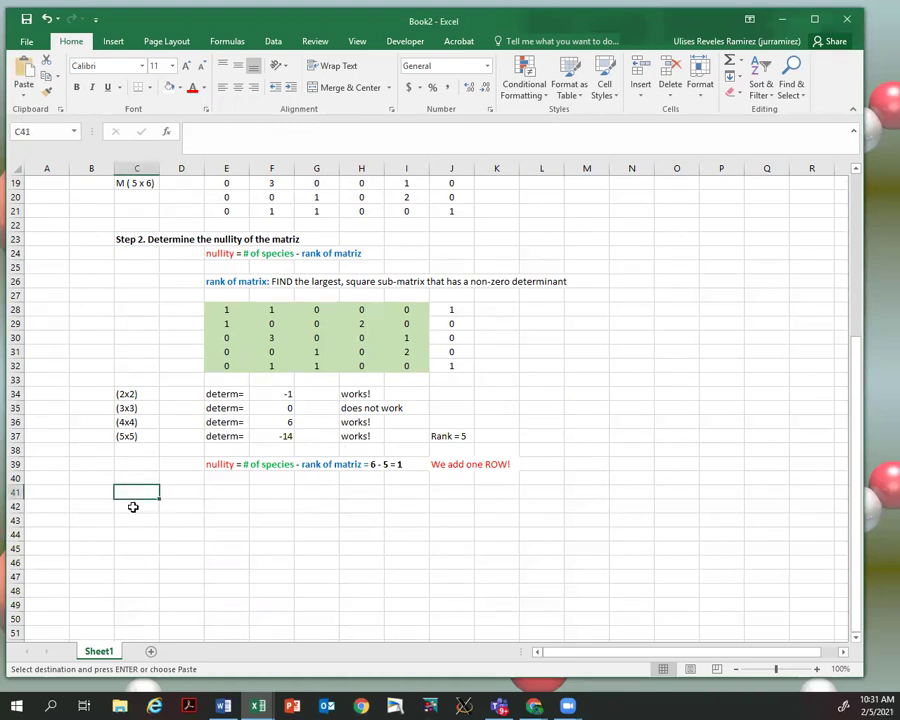
pyautogui.click(133, 507)
pyautogui.hotkey('ctrl', 'v')
pyautogui.click(256, 548)
pyautogui.scroll(1, 261, 559)
pyautogui.press('Escape')
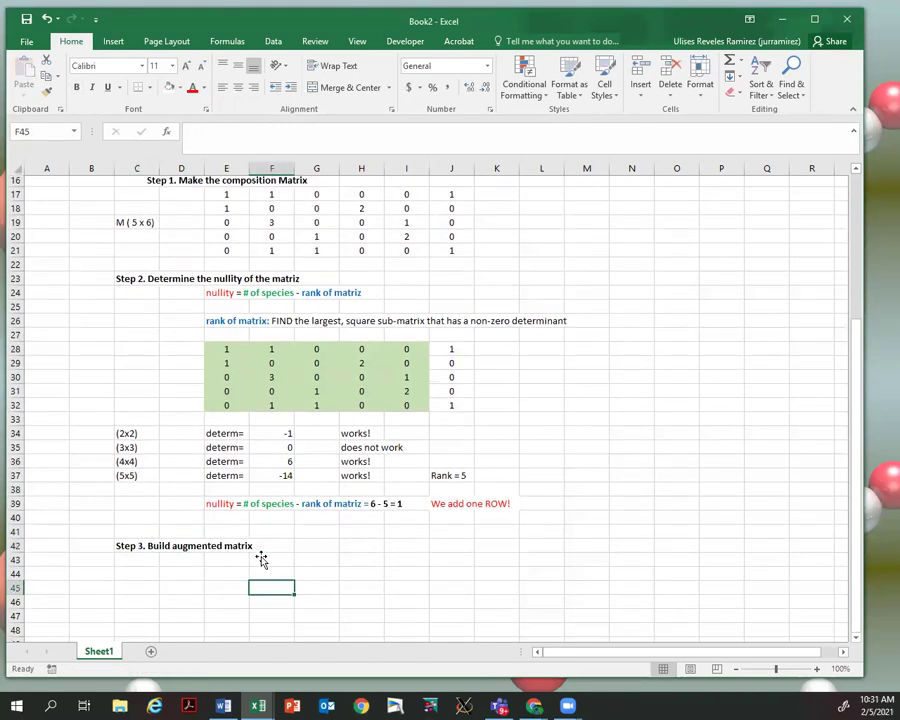
# Step: Copy the composition matrix E17:J21 to E44 beneath the Step 3 heading
pyautogui.scroll(4, 261, 559)
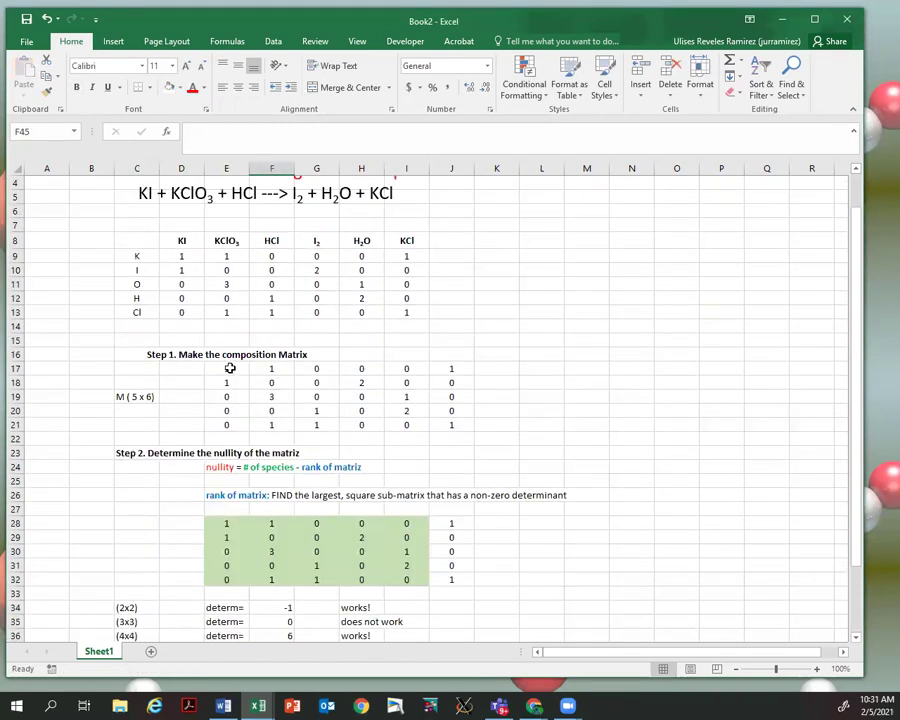
pyautogui.moveTo(230, 368); pyautogui.dragTo(434, 426)
pyautogui.hotkey('ctrl', 'c')
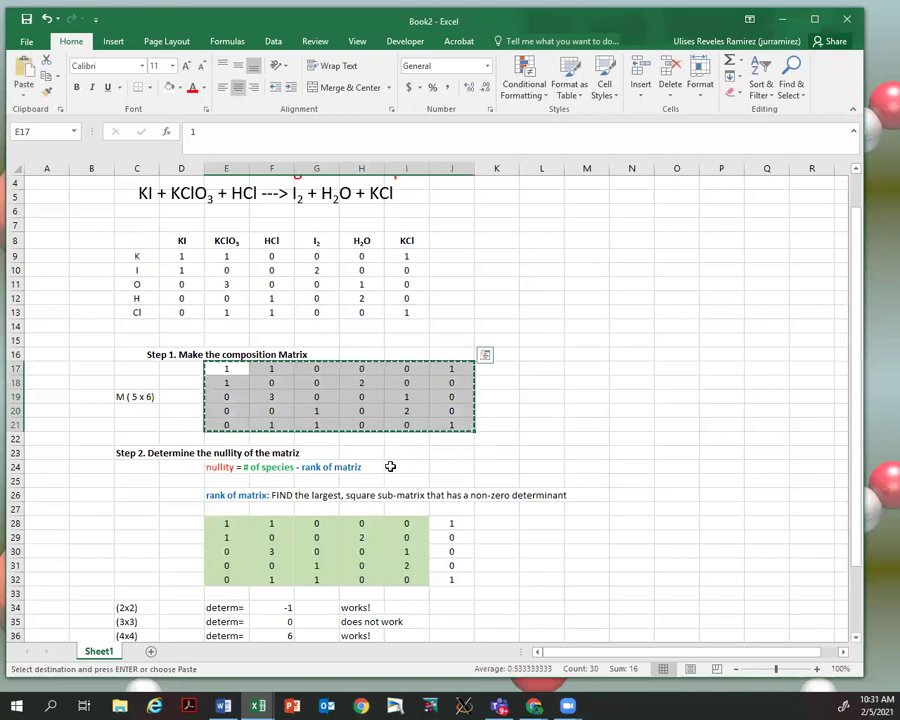
pyautogui.scroll(-7, 390, 466)
pyautogui.click(228, 447)
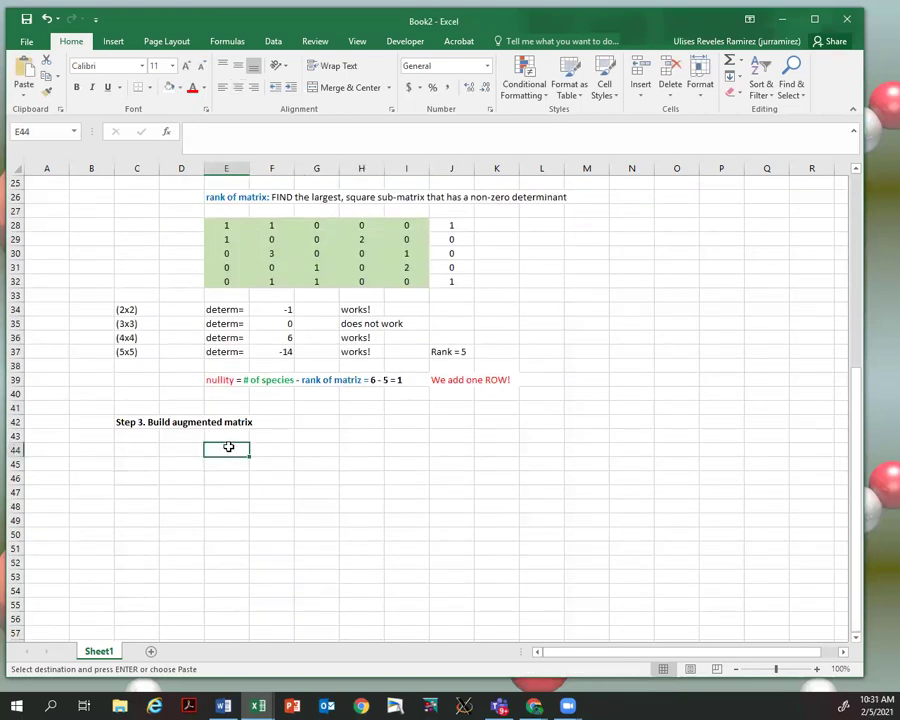
pyautogui.hotkey('ctrl', 'v')
pyautogui.click(290, 540)
# Step: Add a sixth row to the copied matrix in E49:J49 with the values 0, 0, 0, 0, 0, 1
pyautogui.click(226, 521)
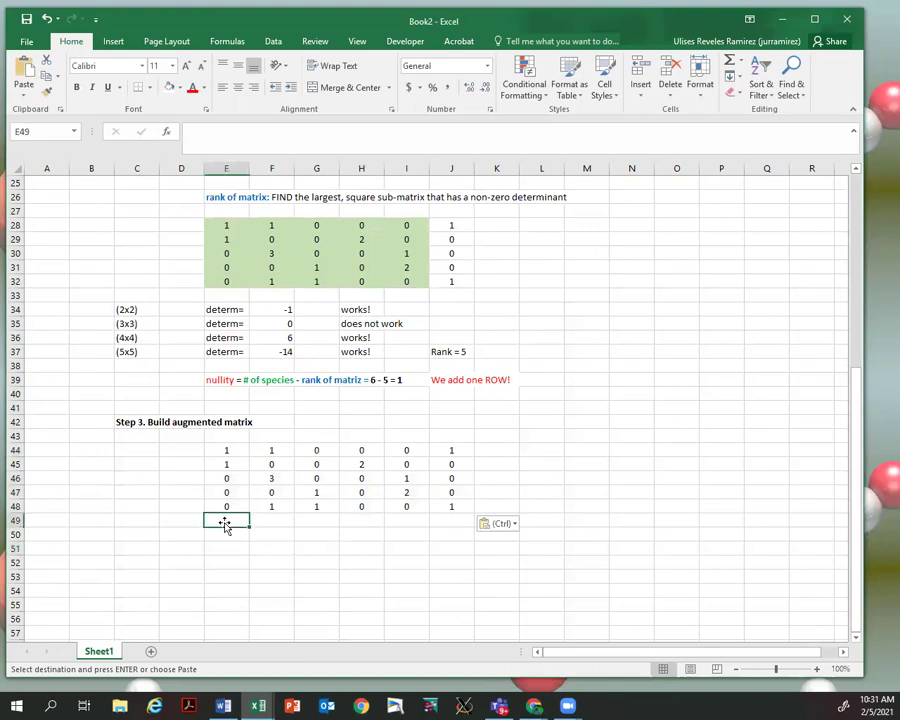
pyautogui.write('0')
pyautogui.press('Tab')
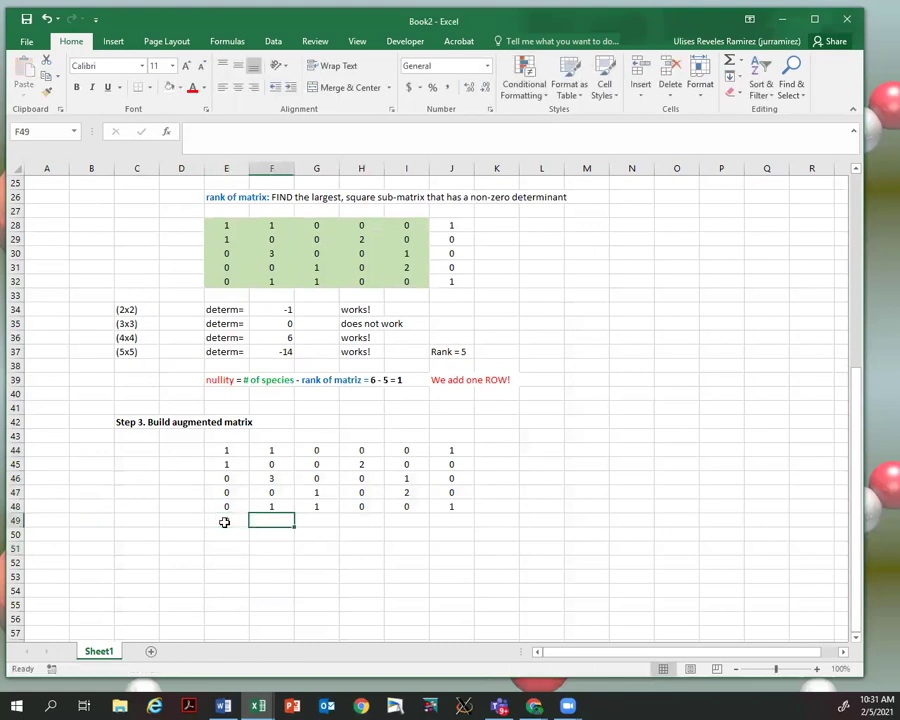
pyautogui.write('0')
pyautogui.press('Tab')
pyautogui.write('0')
pyautogui.press('Tab')
pyautogui.write('0')
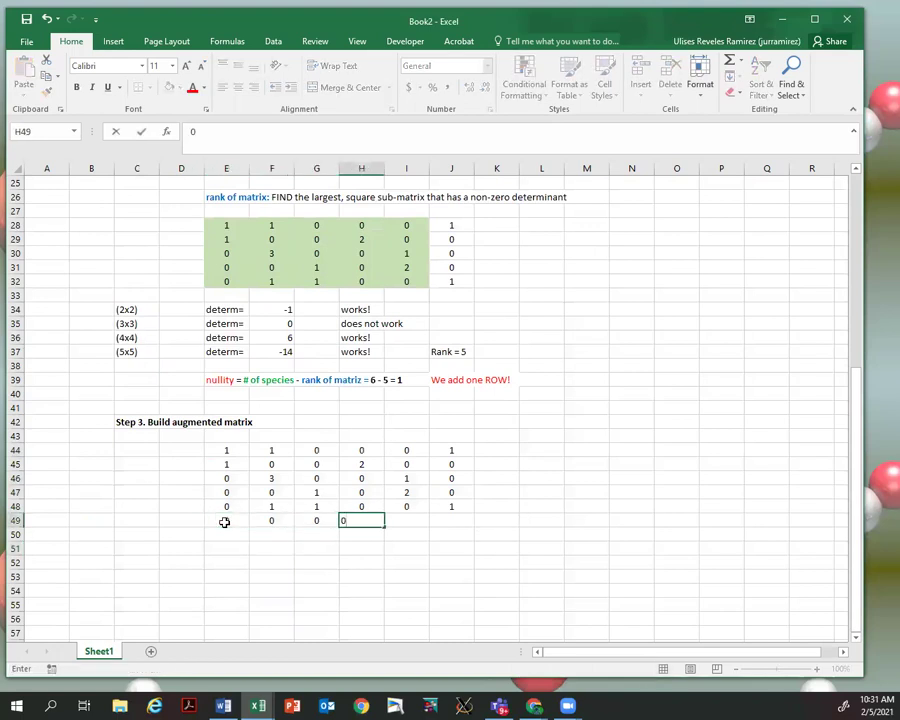
pyautogui.press('Tab')
pyautogui.write('0')
pyautogui.press('Tab')
pyautogui.write('1')
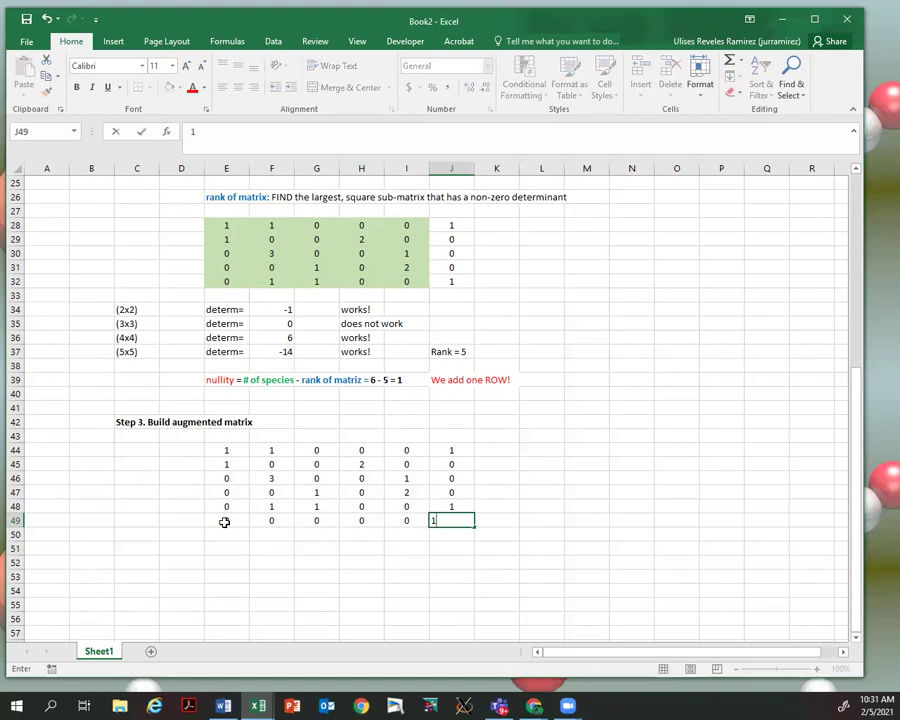
pyautogui.press('Return')
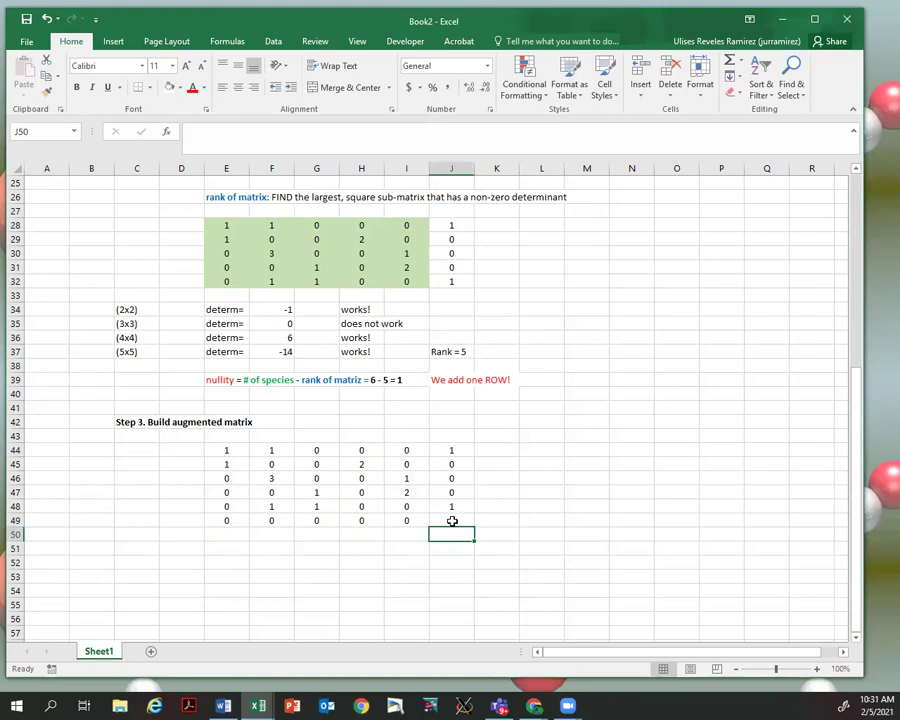
# Step: Copy the prepared label "Maug (6,6)" into C46 beside the augmented matrix
pyautogui.click(155, 479)
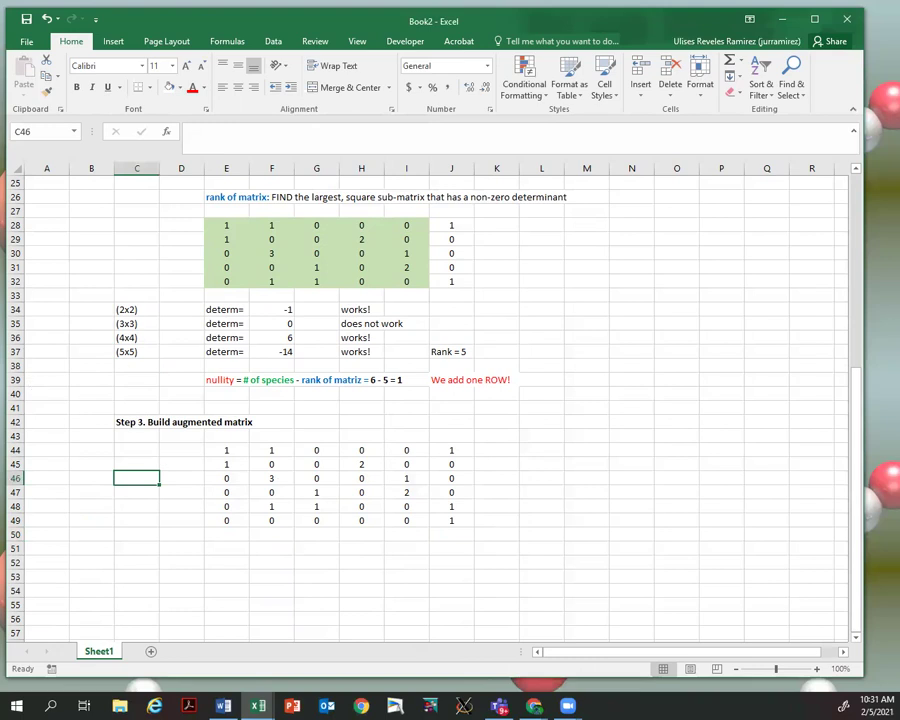
pyautogui.hotkey('alt', 'Tab')
pyautogui.hotkey('ctrl', 'c')
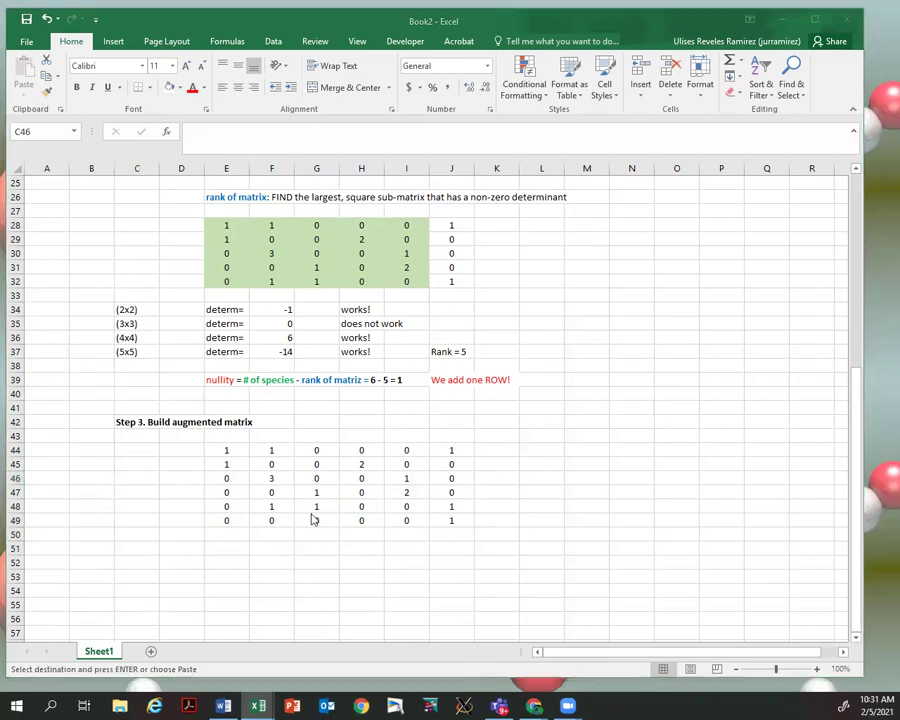
pyautogui.click(146, 476)
pyautogui.hotkey('ctrl', 'v')
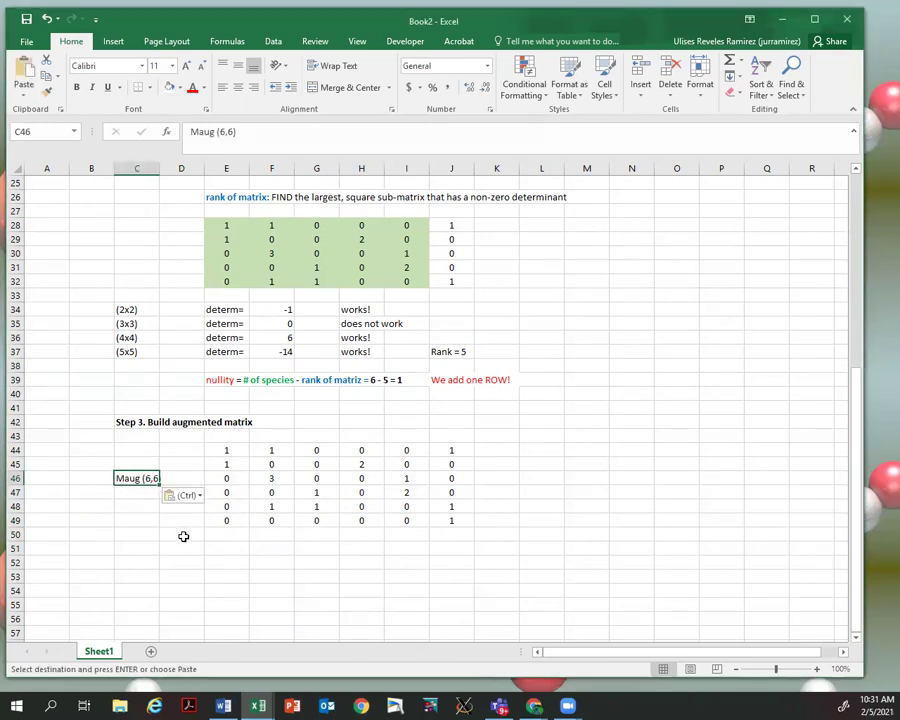
pyautogui.click(182, 534)
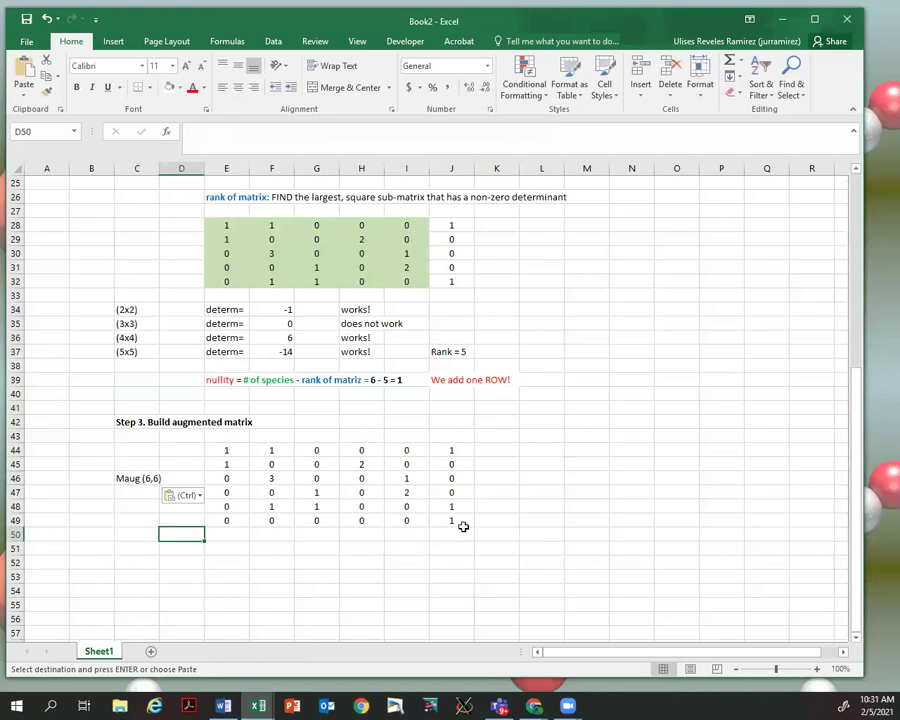
# Step: Copy the prepared heading "Step 4. Invert the augmented matrix" into O16
pyautogui.scroll(8, 464, 526)
pyautogui.scroll(-1, 475, 550)
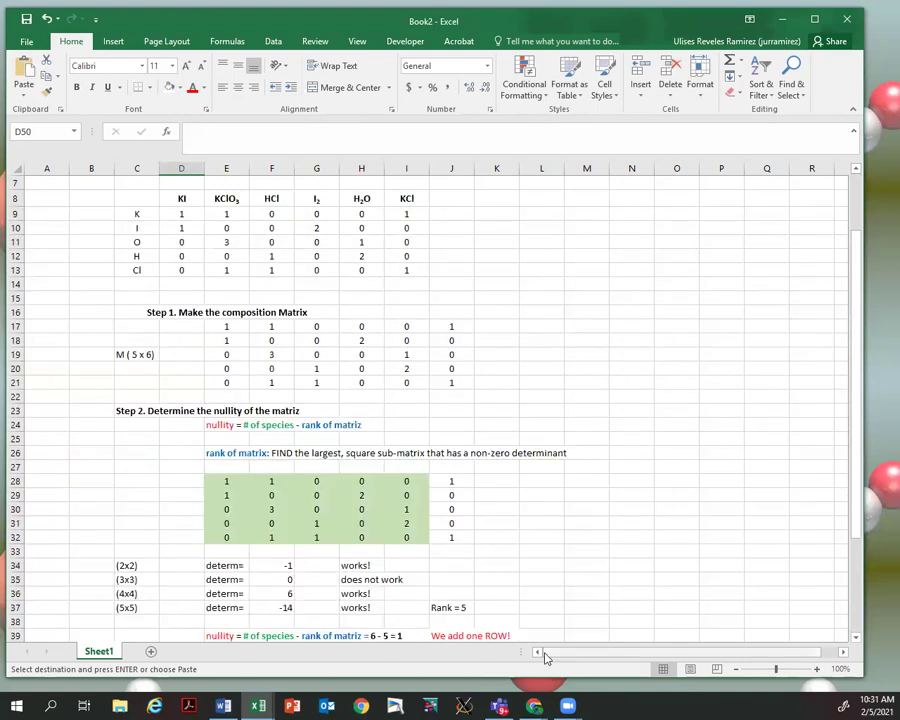
pyautogui.hscroll(1, 620, 653)
pyautogui.scroll(-1, 620, 653)
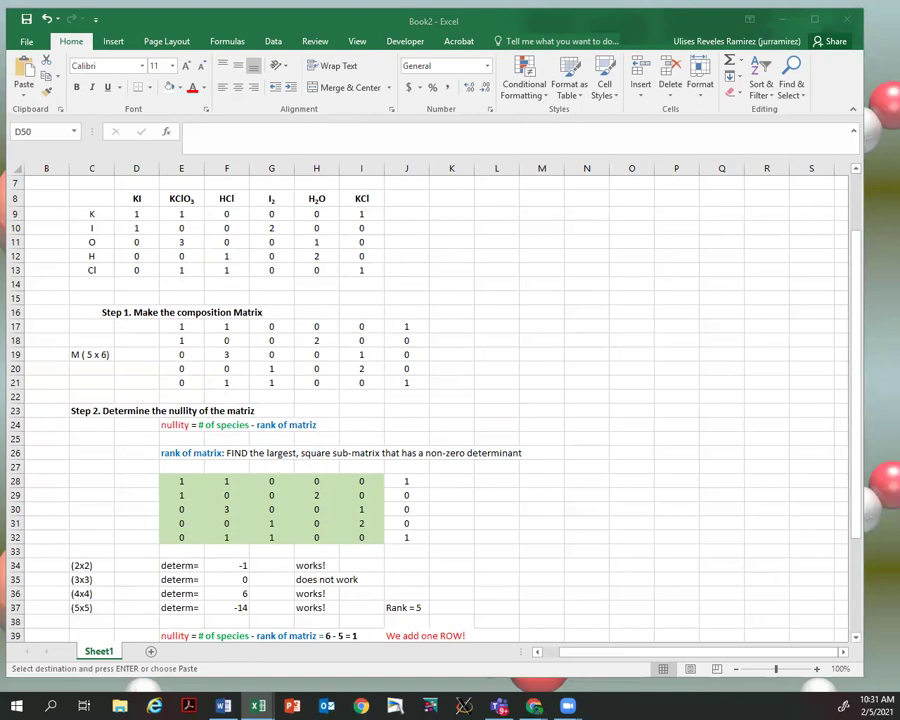
pyautogui.click(617, 311)
pyautogui.hotkey('ctrl', 'v')
pyautogui.click(611, 370)
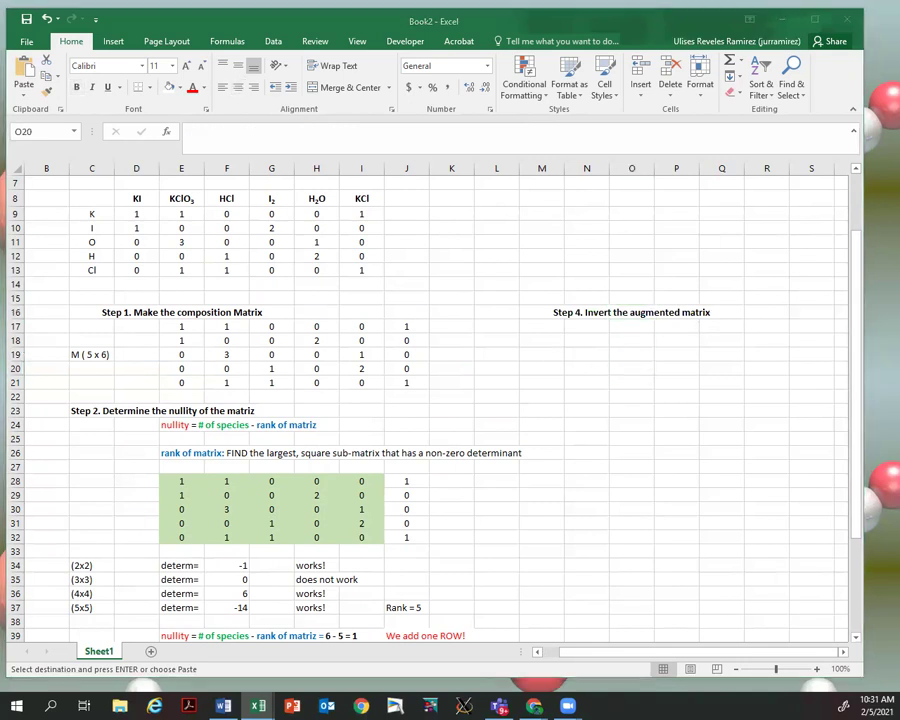
# Step: Copy the prepared label "Maug_inv =" into N19 under the Step 4 heading
pyautogui.click(578, 354)
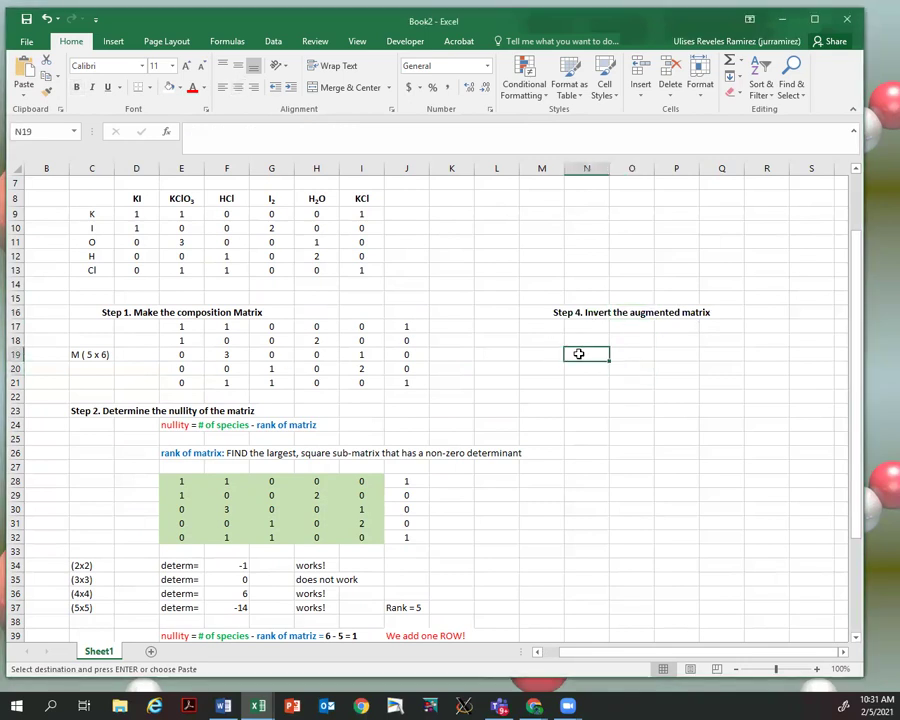
pyautogui.hotkey('ctrl', 'v')
pyautogui.click(632, 410)
# Step: Try to invert the augmented matrix by entering MINVERSE(E44:J48) as an array formula across O18:T23
pyautogui.scroll(-4, 560, 470)
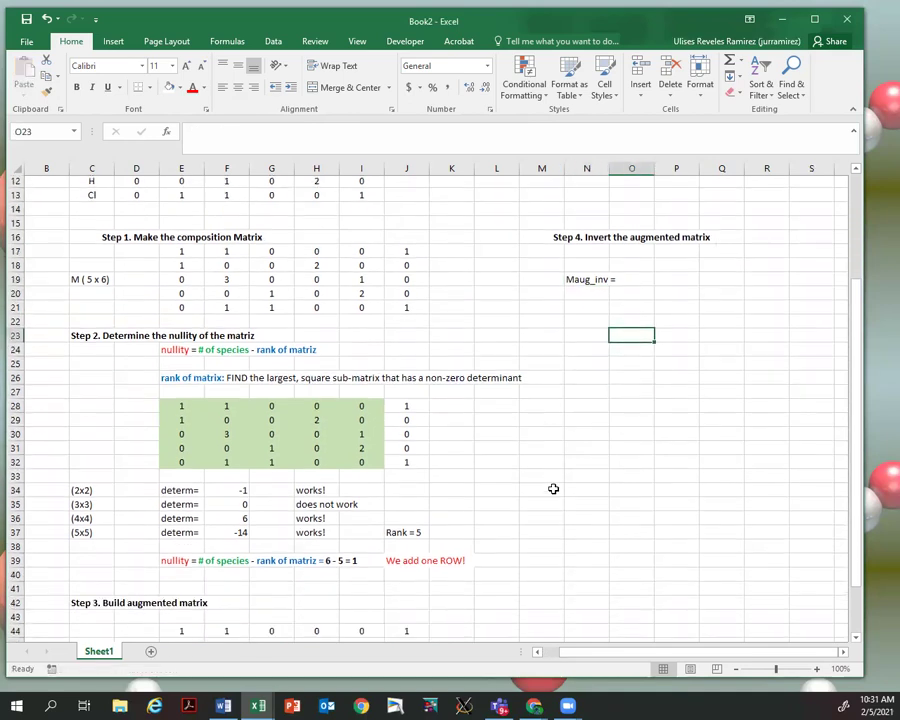
pyautogui.scroll(1, 552, 486)
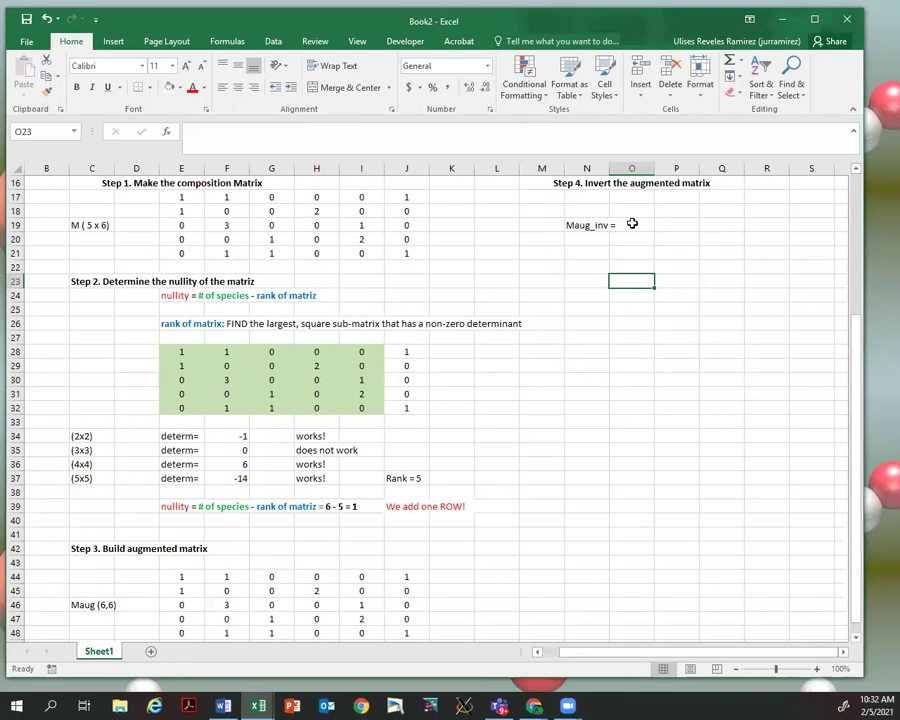
pyautogui.moveTo(636, 221); pyautogui.dragTo(798, 284)
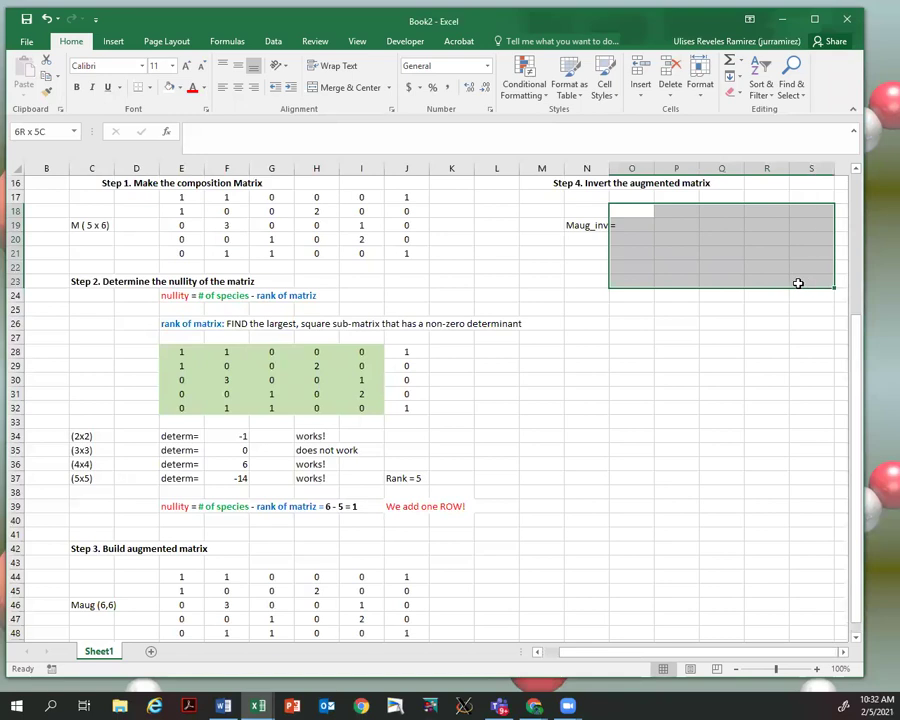
pyautogui.moveTo(808, 283); pyautogui.dragTo(837, 276)
pyautogui.click(223, 137)
pyautogui.write('=')
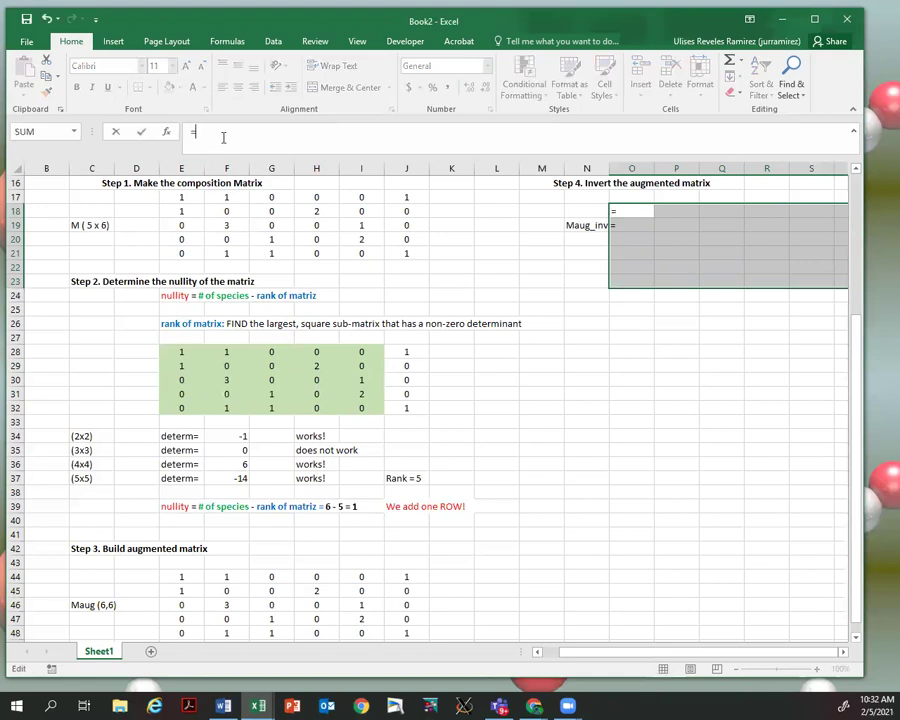
pyautogui.write('MAT')
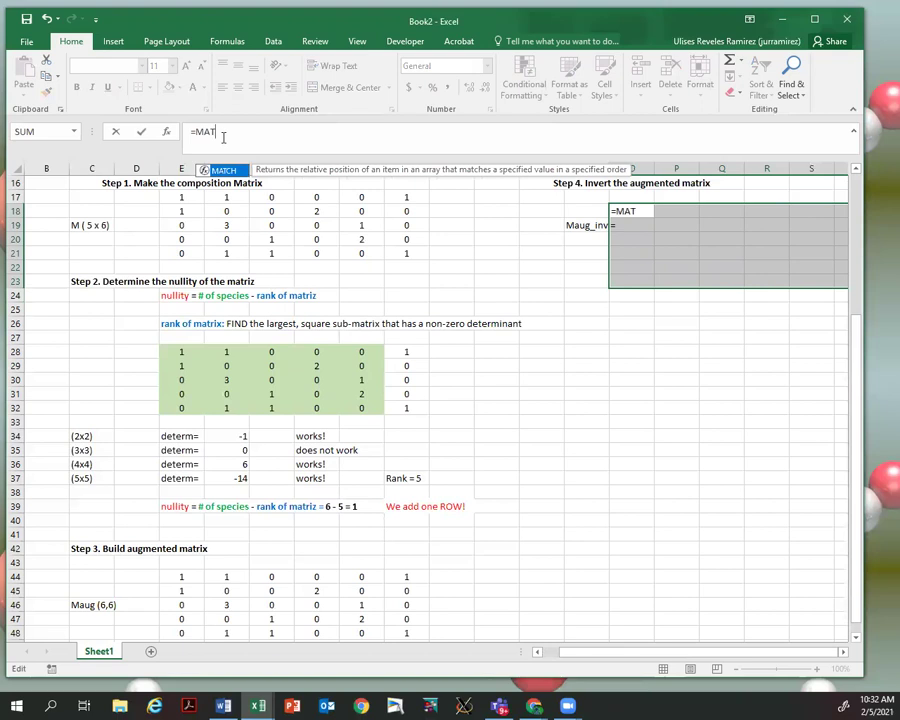
pyautogui.press('BackSpace')
pyautogui.press('BackSpace')
pyautogui.write('I')
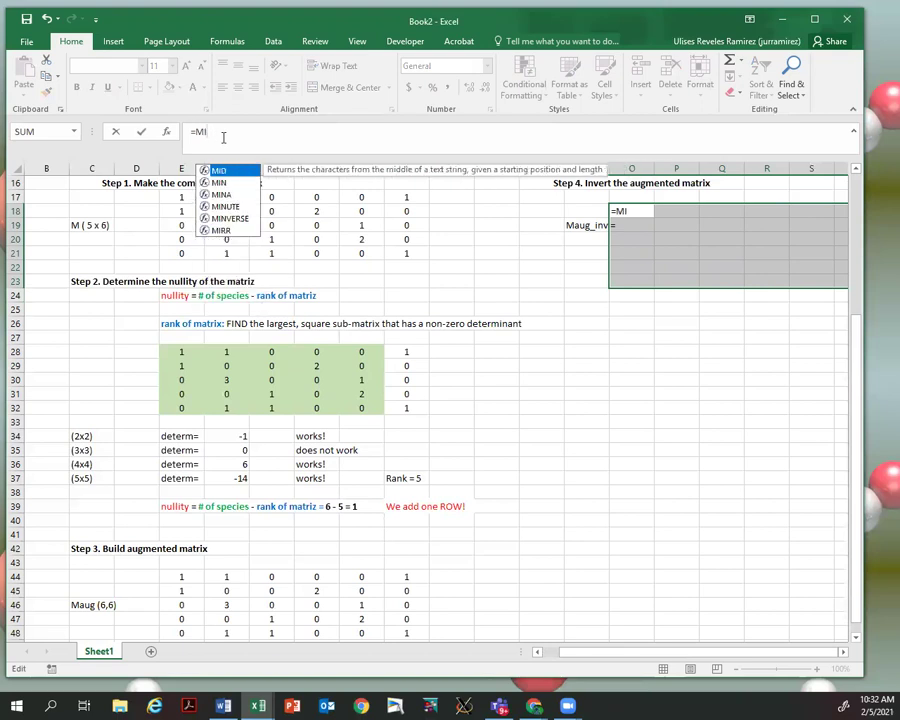
pyautogui.press('Down')
pyautogui.press('Down')
pyautogui.press('Down')
pyautogui.press('Down')
pyautogui.press('Tab')
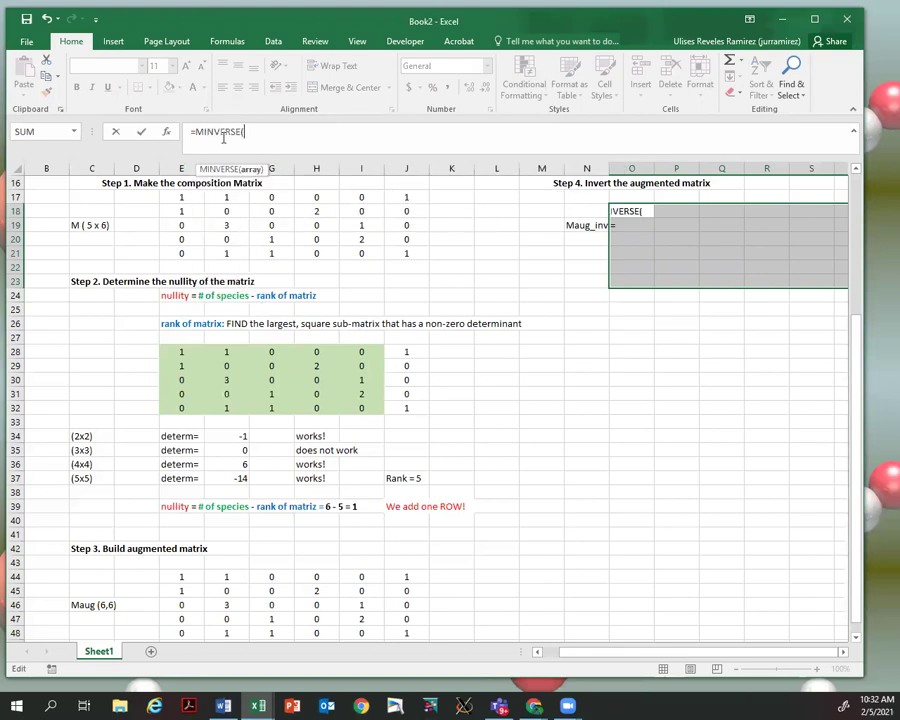
pyautogui.moveTo(182, 574); pyautogui.dragTo(402, 634)
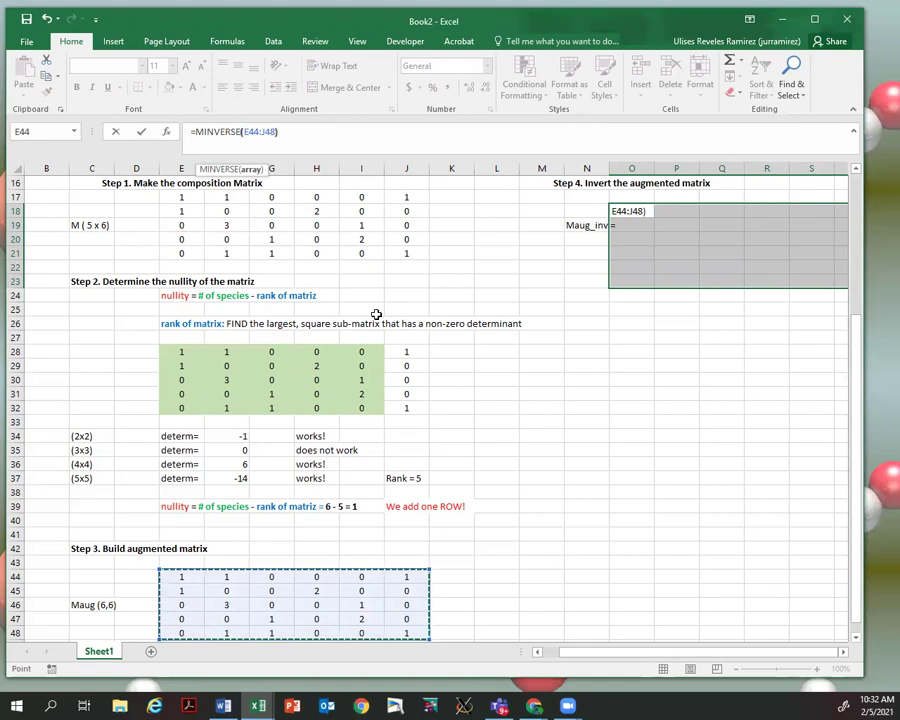
pyautogui.write(')')
pyautogui.hotkey('ctrl', 'shift', 'Return')
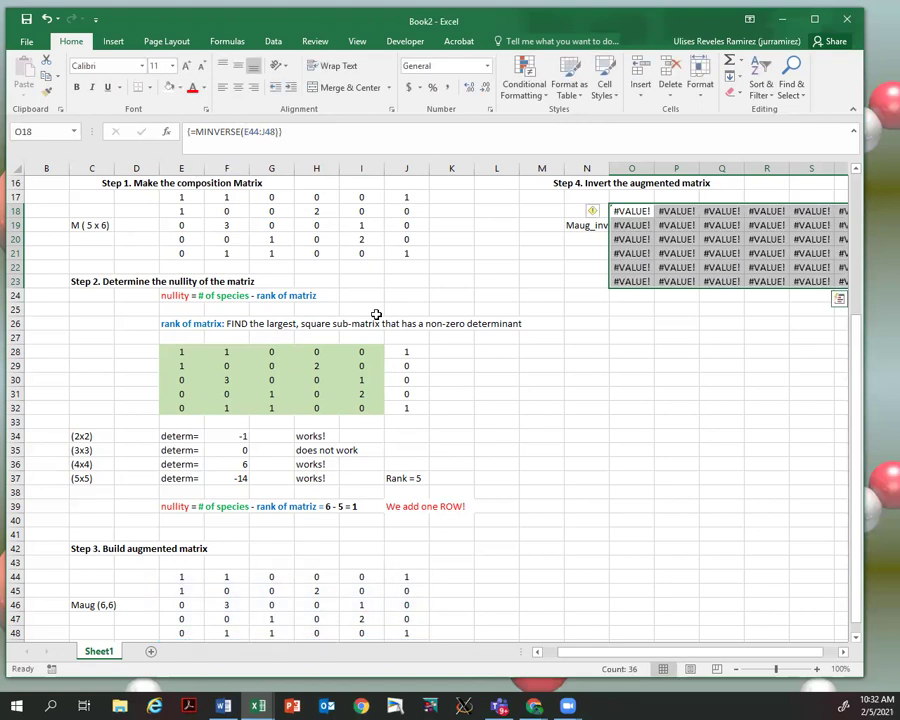
# Step: Undo the MINVERSE array formula in O18:T23
pyautogui.click(585, 364)
pyautogui.click(628, 222)
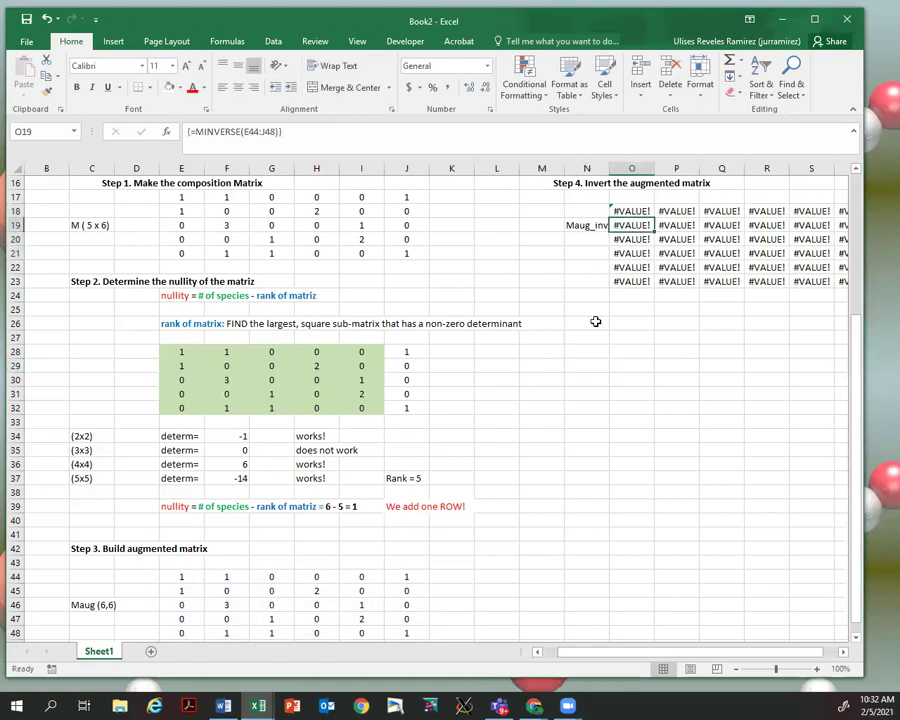
pyautogui.scroll(-1, 556, 405)
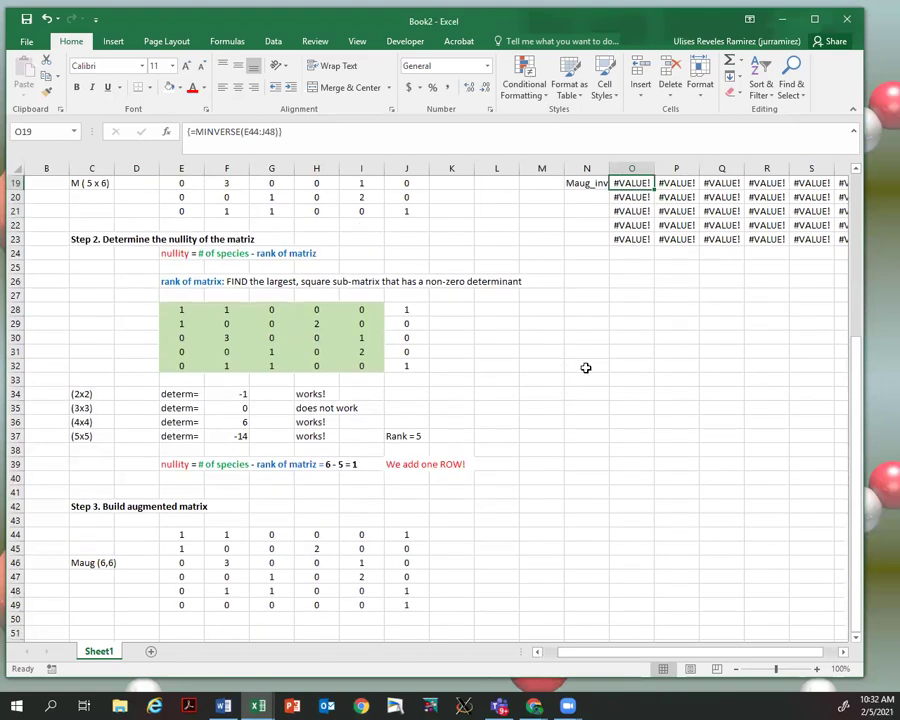
pyautogui.scroll(1, 586, 365)
pyautogui.hotkey('ctrl', 'z')
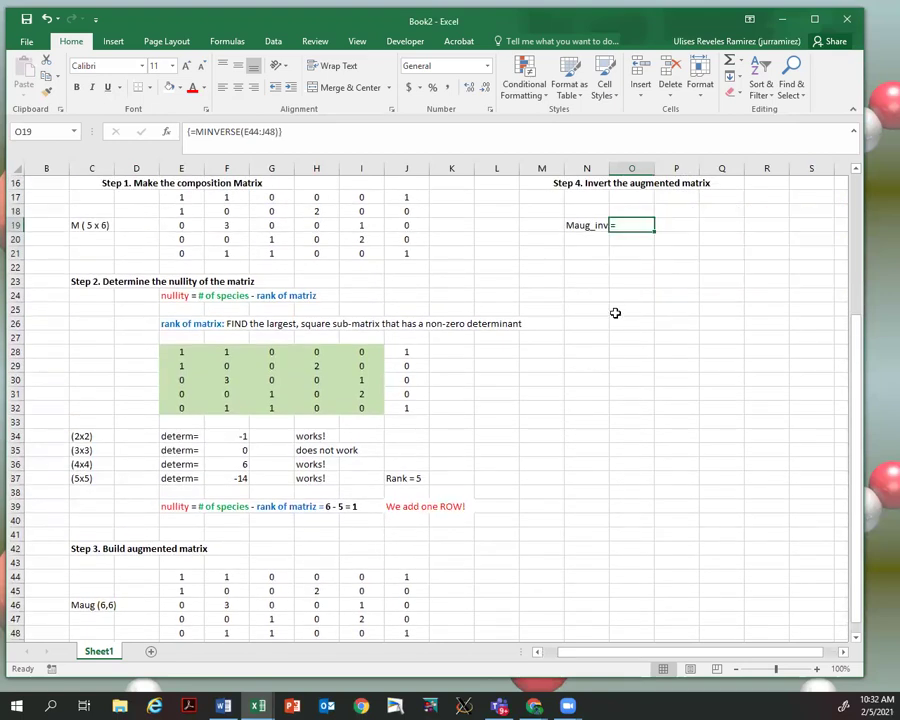
# Step: Enter the formula =MINVERSE(E44:J49) in O19, referencing the full six-row augmented matrix
pyautogui.click(610, 336)
pyautogui.click(630, 226)
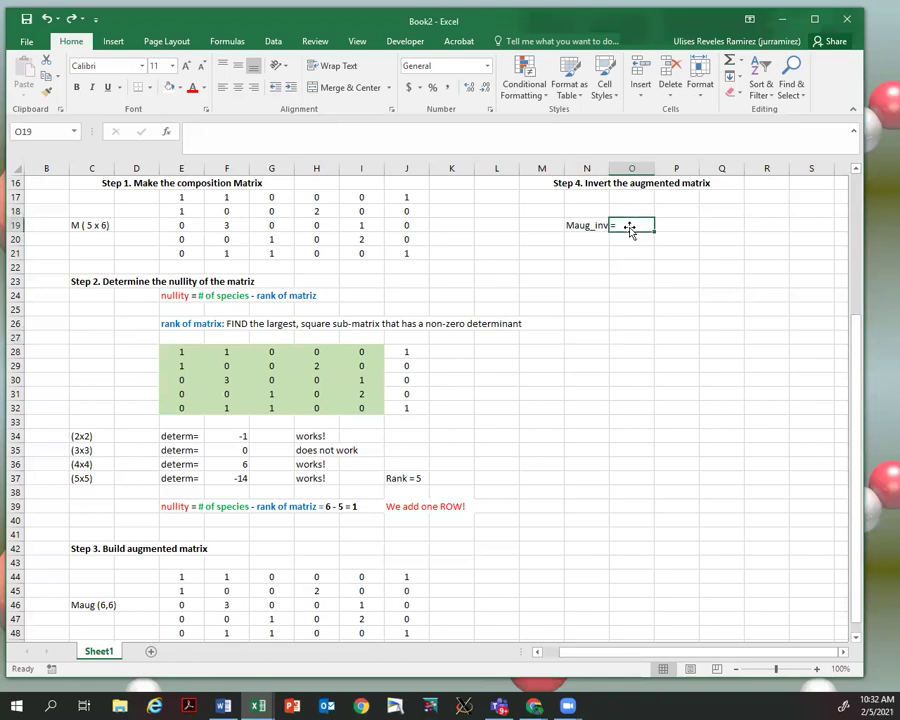
pyautogui.scroll(-1, 401, 470)
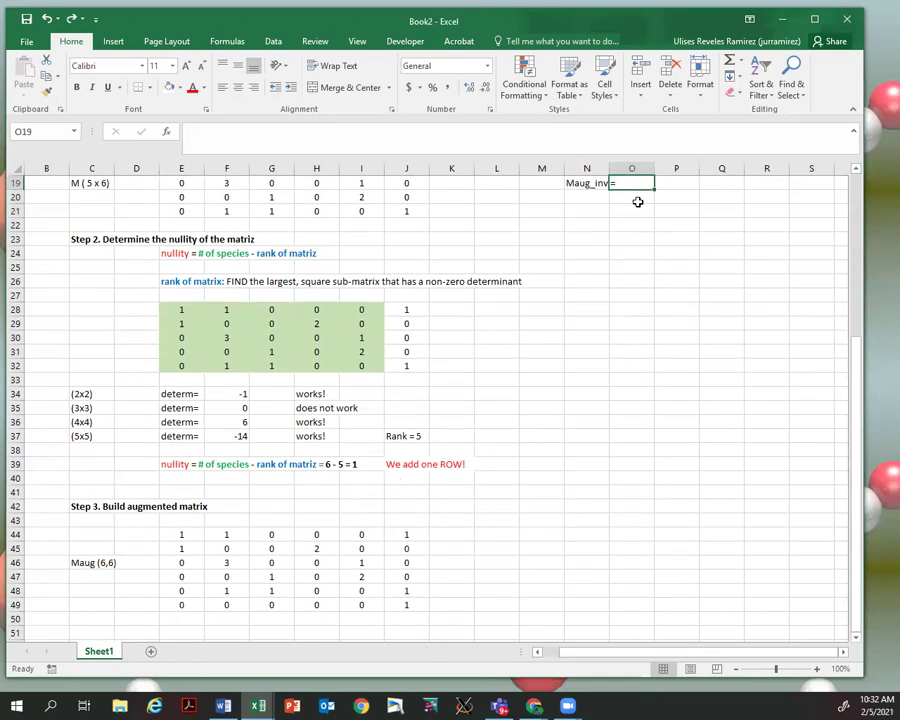
pyautogui.write('=M')
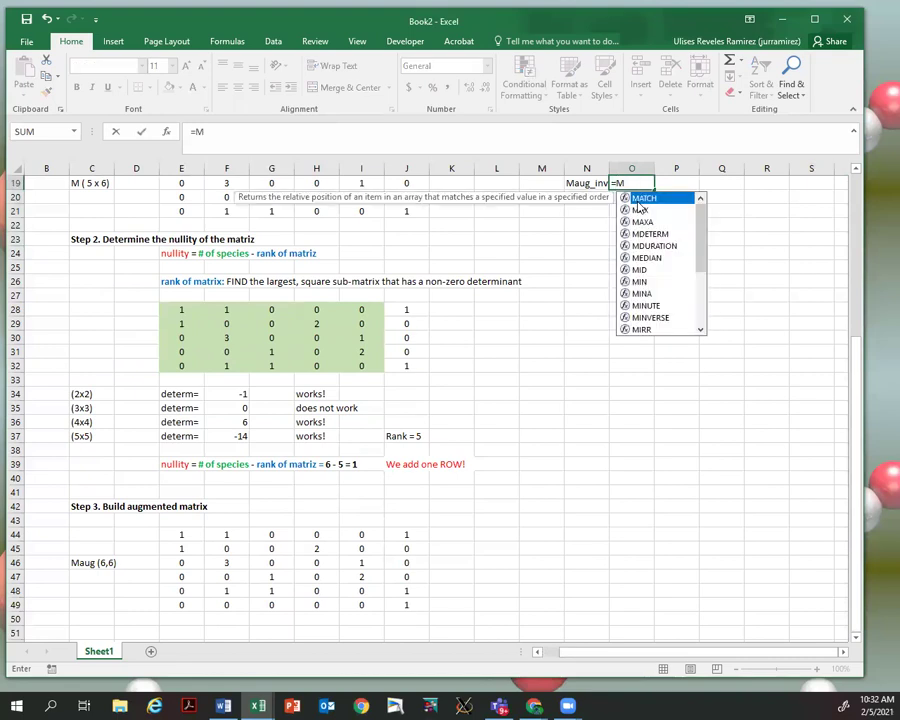
pyautogui.press('Down')
pyautogui.press('Down')
pyautogui.press('Down')
pyautogui.press('Down')
pyautogui.press('Down')
pyautogui.press('Down')
pyautogui.press('Down')
pyautogui.press('Down')
pyautogui.press('Down')
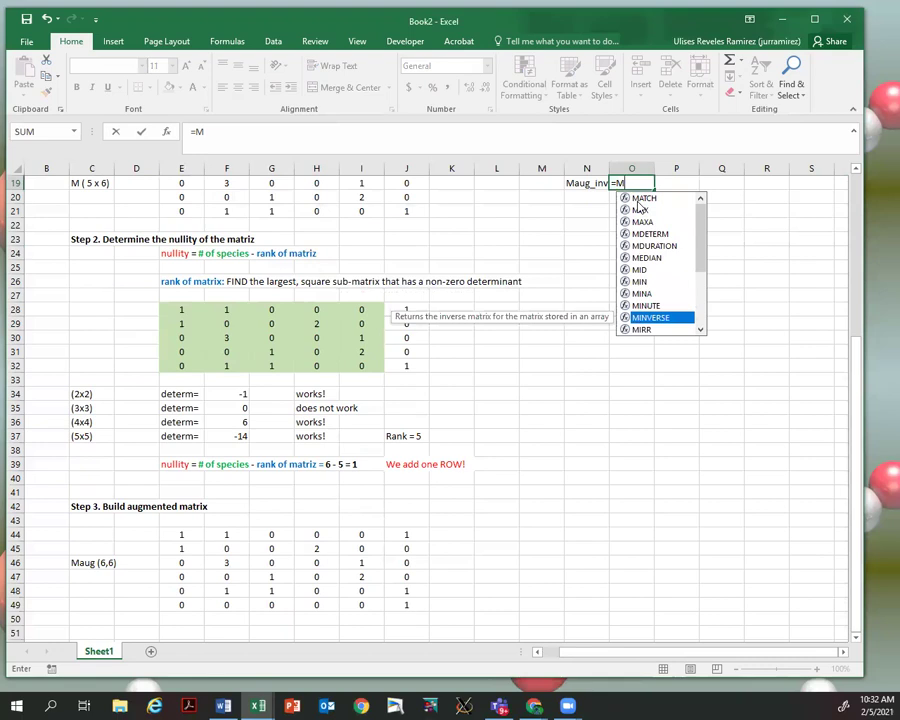
pyautogui.press('Tab')
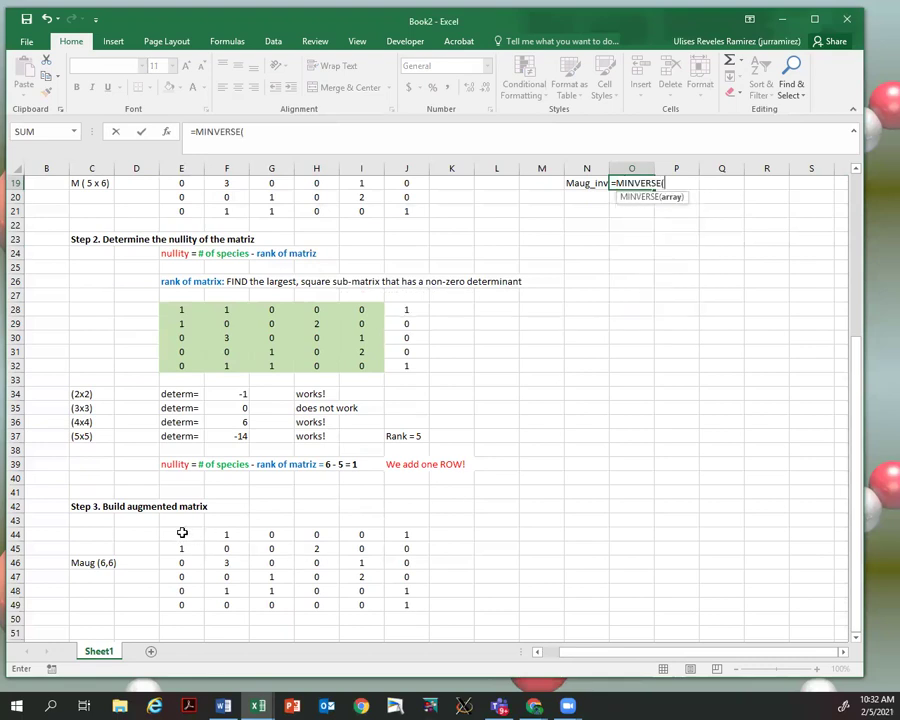
pyautogui.moveTo(183, 532); pyautogui.dragTo(400, 603)
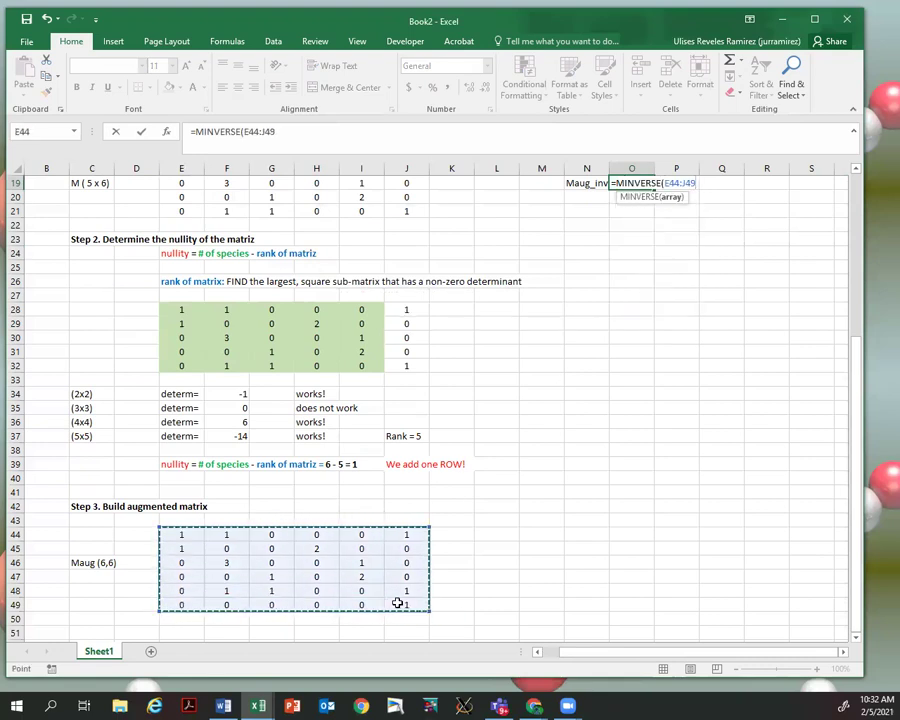
pyautogui.press('Return')
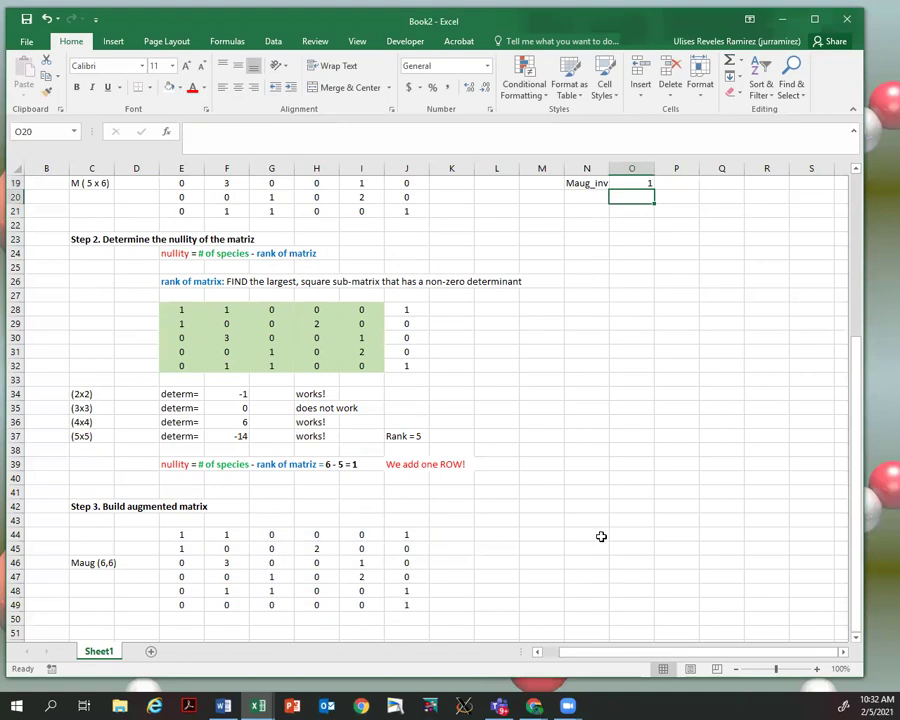
# Step: Expand the MINVERSE formula in O19 into an array formula filling the 6 x 6 range O19:T24
pyautogui.scroll(1, 606, 210)
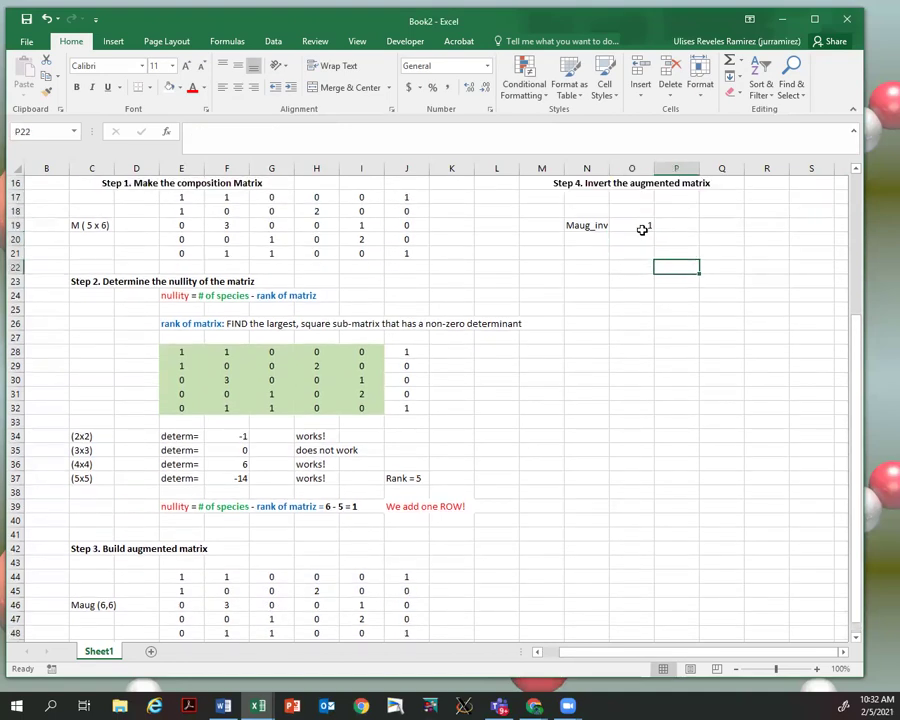
pyautogui.moveTo(641, 228)
pyautogui.mouseDown()
pyautogui.moveTo(690, 255)
pyautogui.moveTo(711, 231)
pyautogui.moveTo(842, 230)
pyautogui.moveTo(836, 295)
pyautogui.mouseUp()
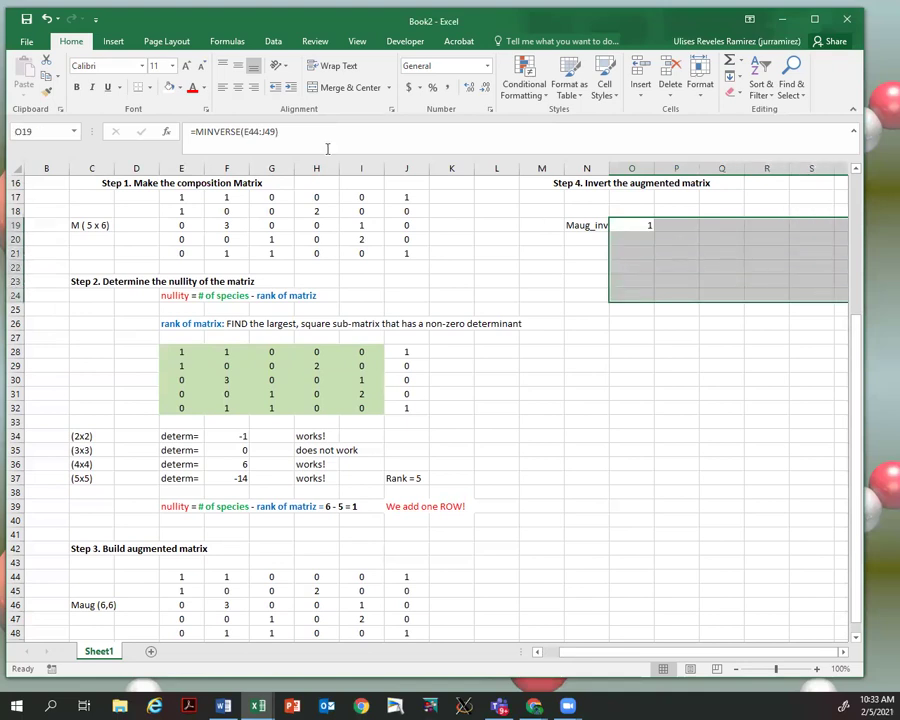
pyautogui.click(286, 133)
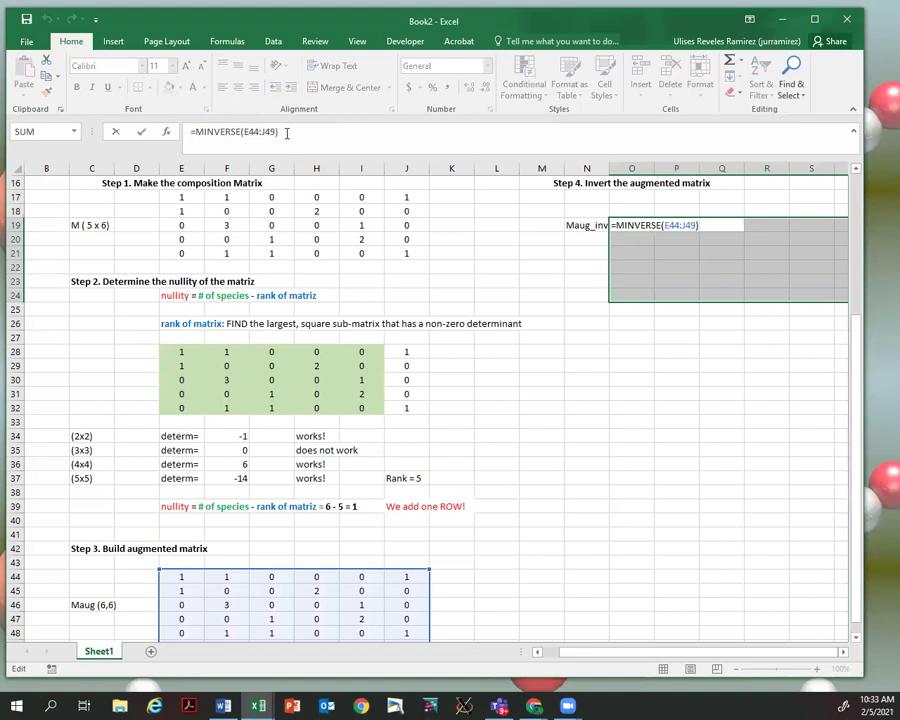
pyautogui.hotkey('ctrl', 'shift', 'Return')
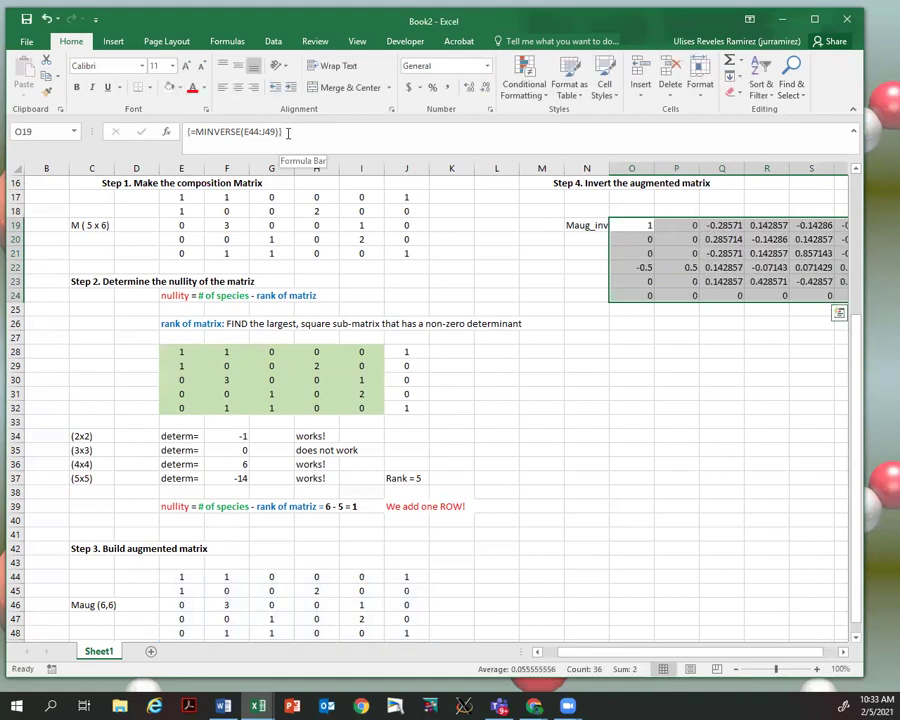
pyautogui.click(539, 407)
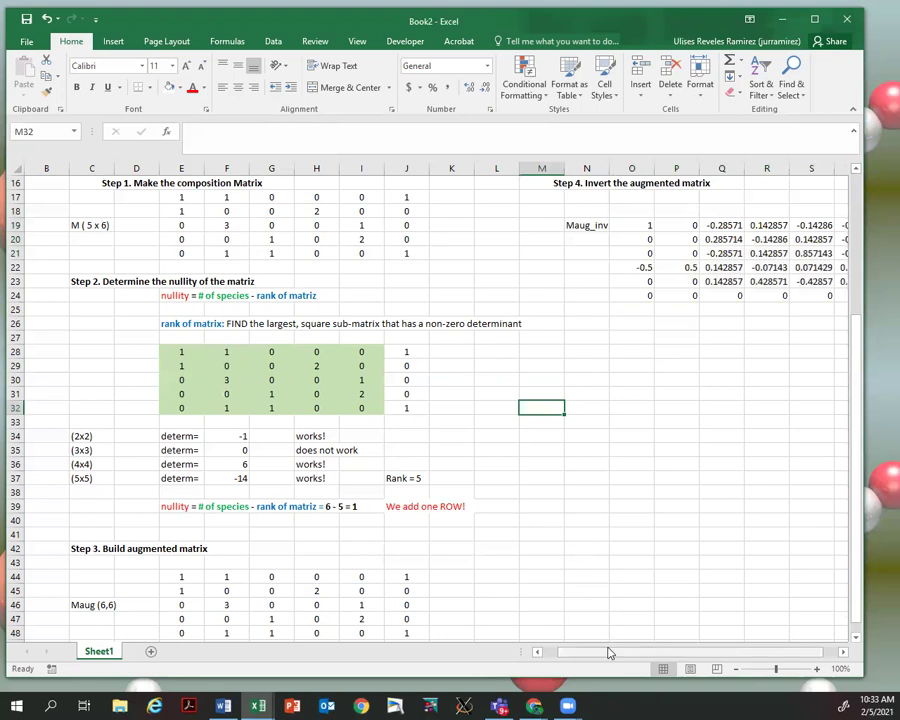
# Step: Color the last column of the inverse matrix, T19:T24, with red text
pyautogui.moveTo(606, 649); pyautogui.dragTo(621, 649)
pyautogui.moveTo(805, 227); pyautogui.dragTo(815, 292)
pyautogui.click(193, 87)
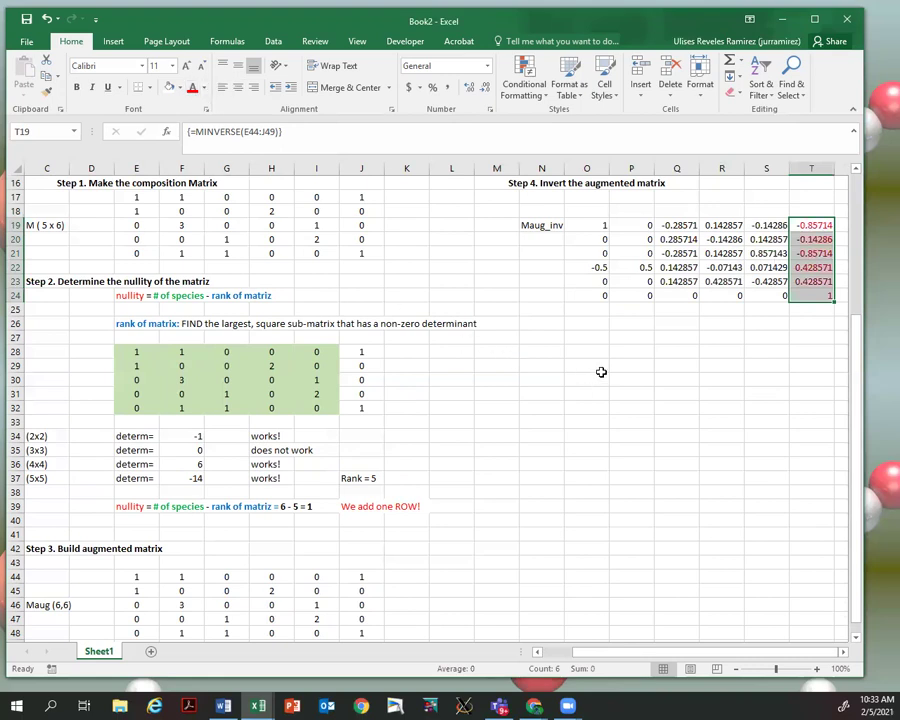
# Step: Paste the heading "Step 5. transpose the null-space vector (highlighted on red as the last column)" in N27 and the label "null-space vector=" in N29
pyautogui.click(601, 370)
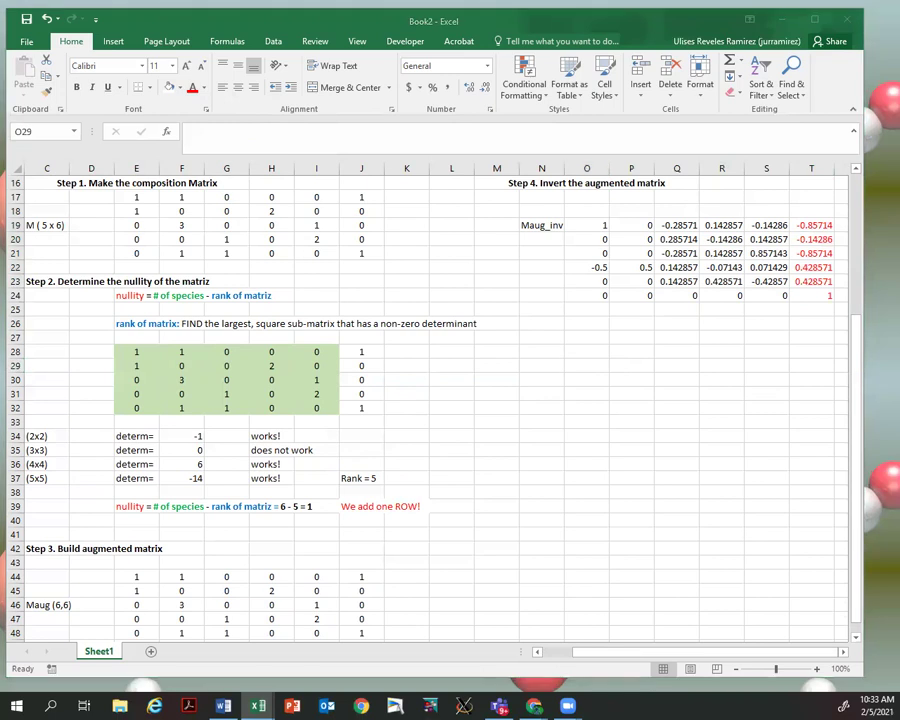
pyautogui.hotkey('ctrl', 'c')
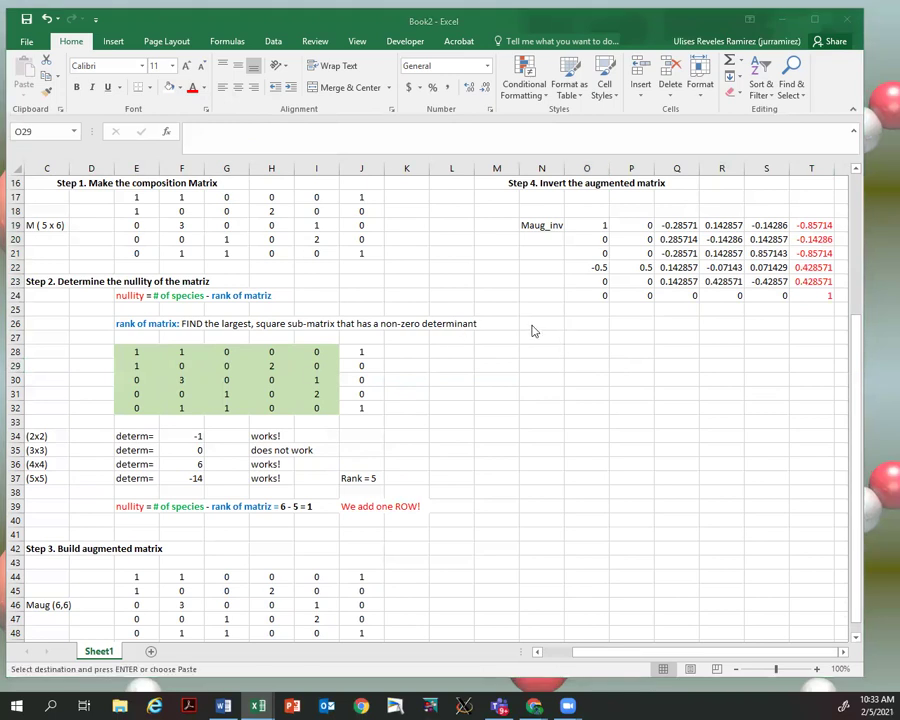
pyautogui.click(534, 335)
pyautogui.hotkey('ctrl', 'v')
pyautogui.click(580, 380)
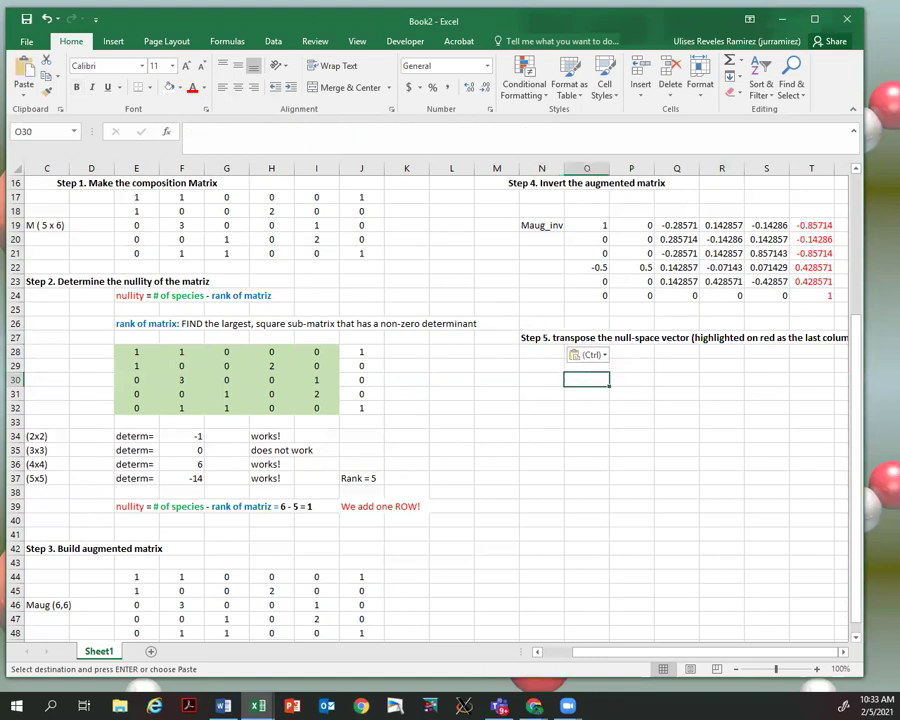
pyautogui.click(542, 364)
pyautogui.hotkey('ctrl', 'v')
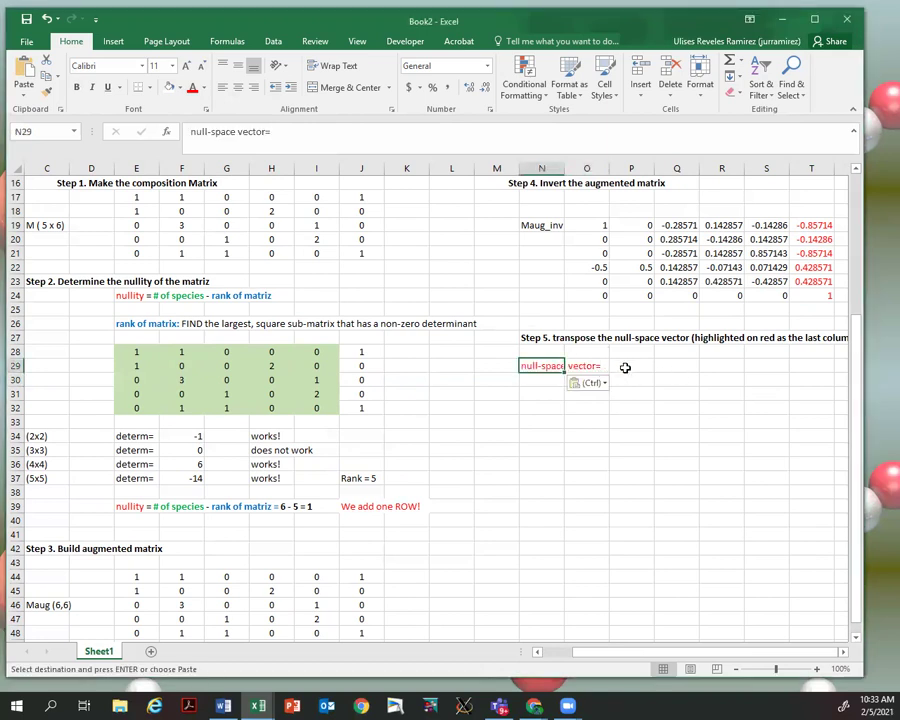
# Step: Enter a TRANSPOSE formula in P29 that references the red last column of the inverse matrix, T19:T24
pyautogui.click(625, 366)
pyautogui.write('=')
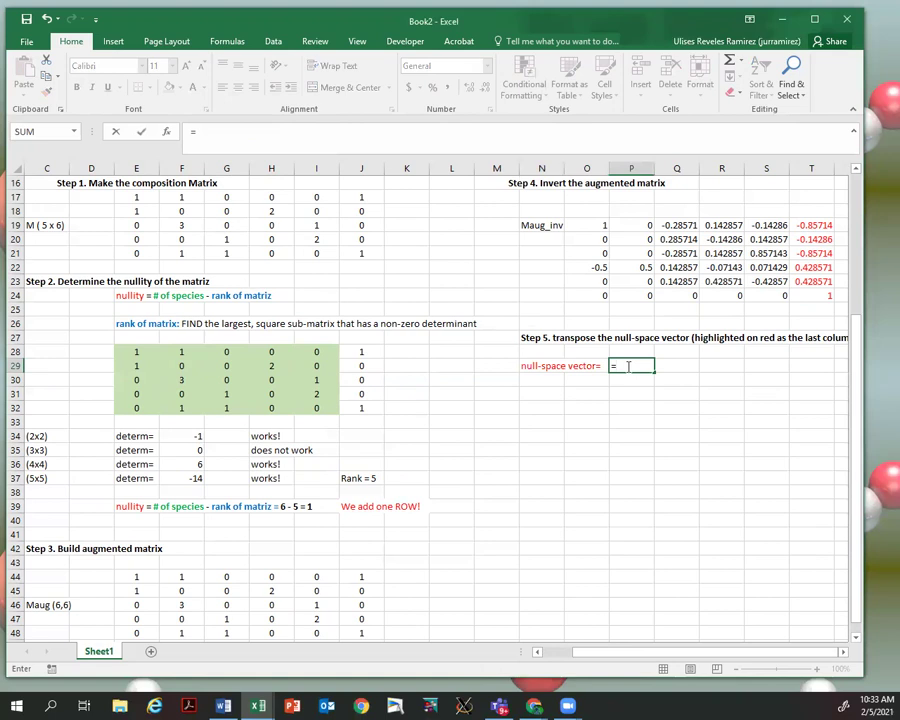
pyautogui.write('TRA')
pyautogui.press('Tab')
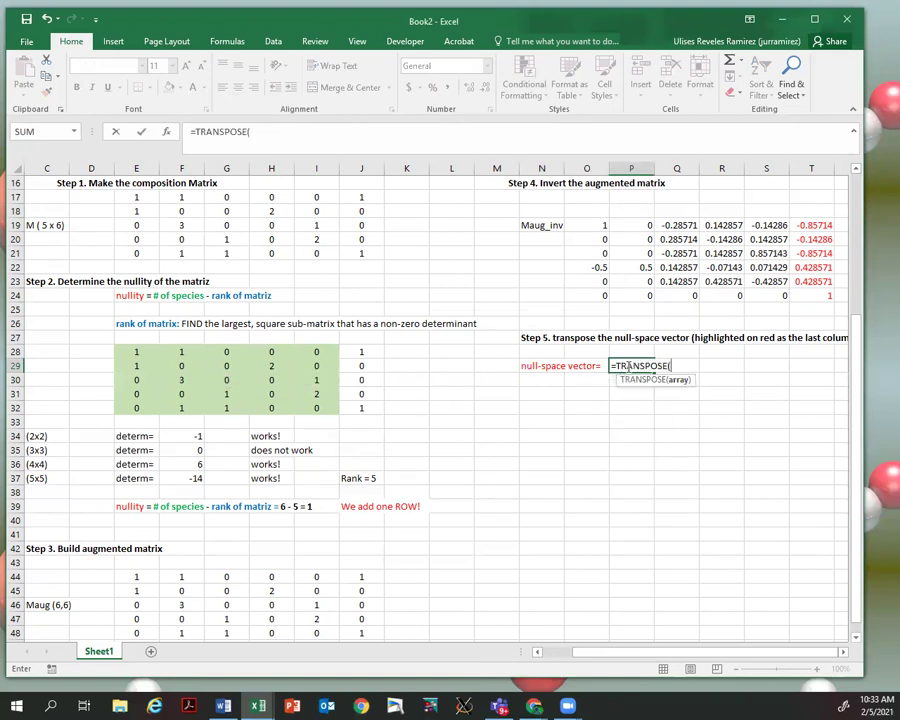
pyautogui.moveTo(803, 225); pyautogui.dragTo(808, 292)
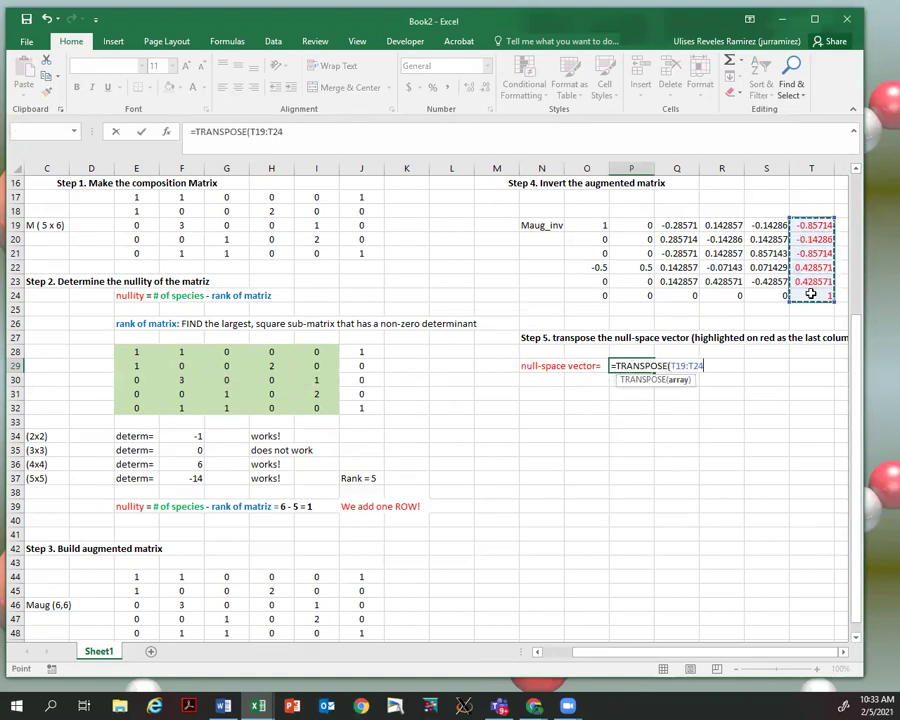
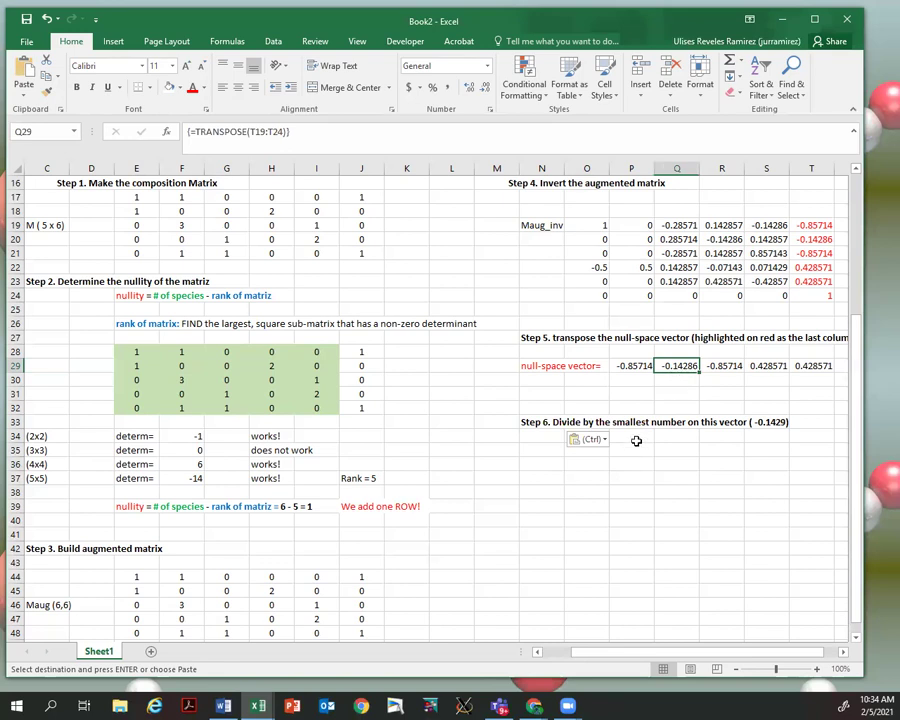
# Step: Copy the "null-space vector=" label from N29 to N36 under the Step 6 heading
pyautogui.click(576, 462)
pyautogui.click(540, 370)
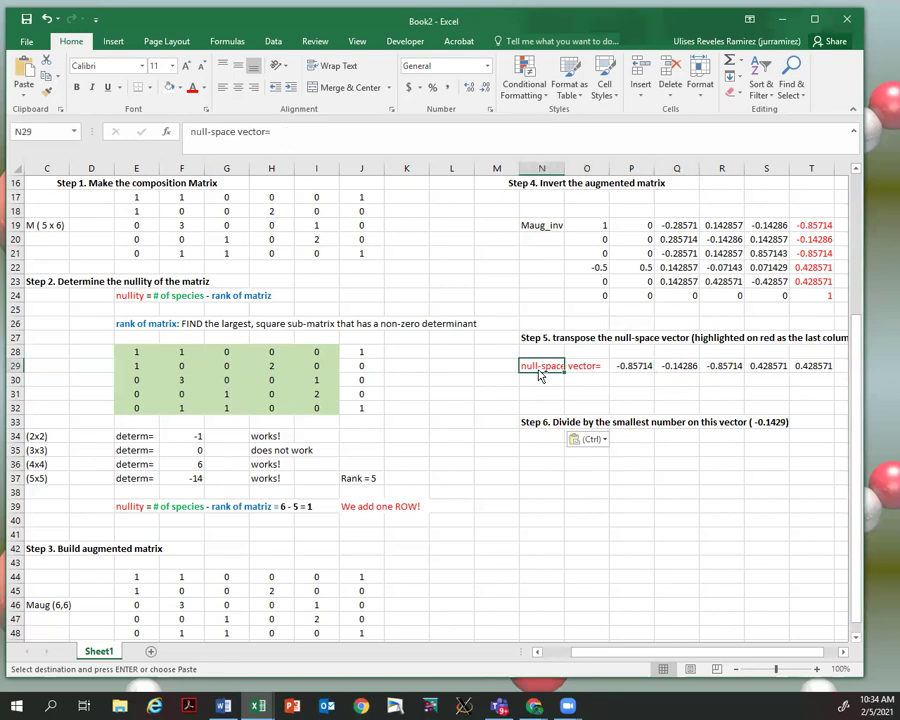
pyautogui.hotkey('ctrl', 'c')
pyautogui.click(548, 462)
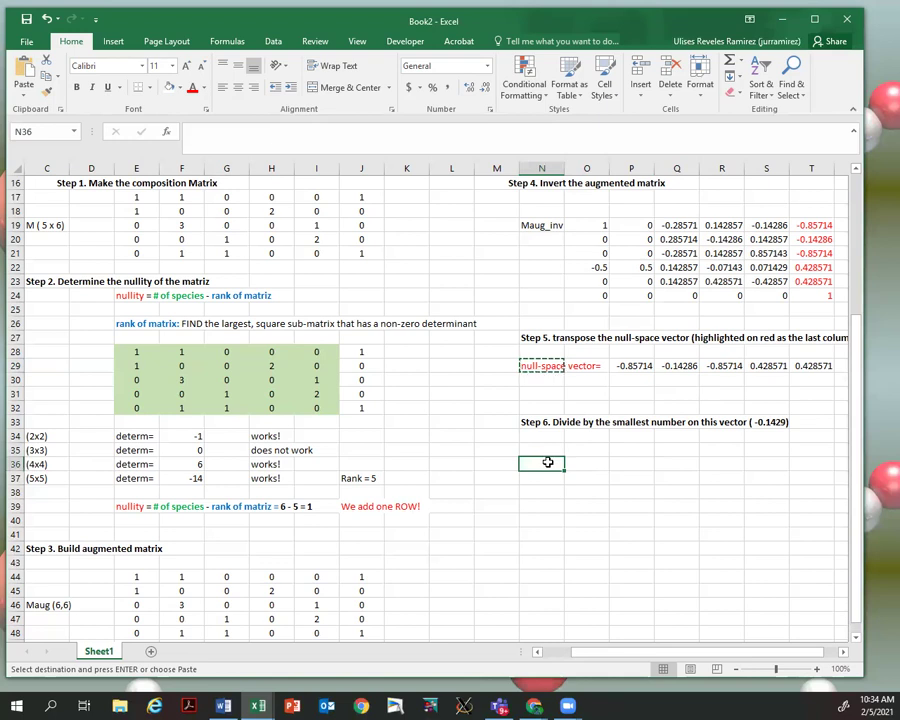
pyautogui.hotkey('ctrl', 'v')
# Step: Enter the array formula =P29:T29/Q29 in P36 to divide the null-space vector by its smallest number
pyautogui.click(626, 461)
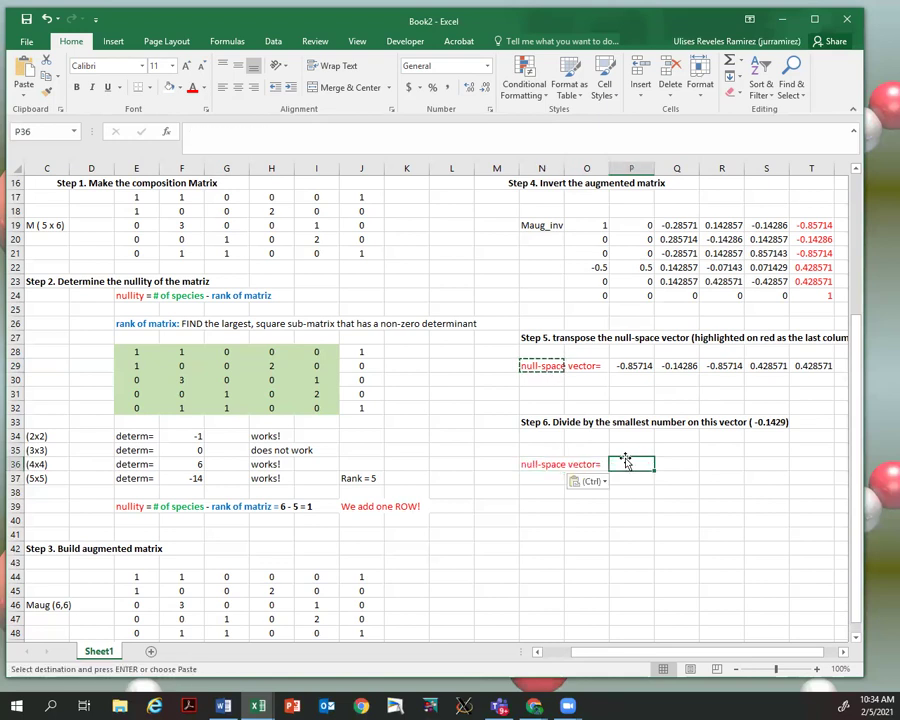
pyautogui.write('=')
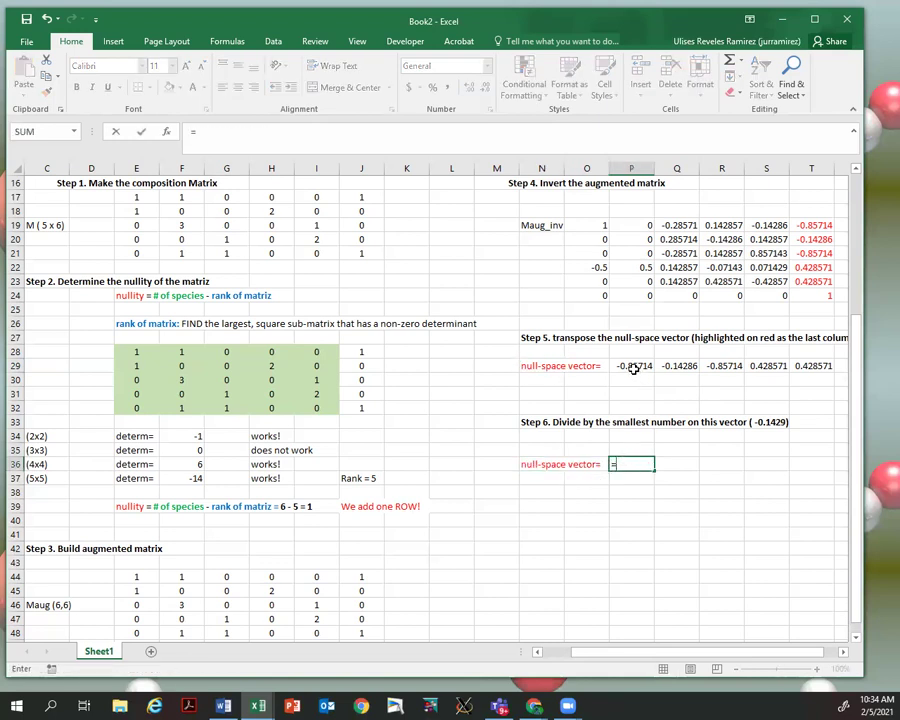
pyautogui.moveTo(633, 368); pyautogui.dragTo(855, 364)
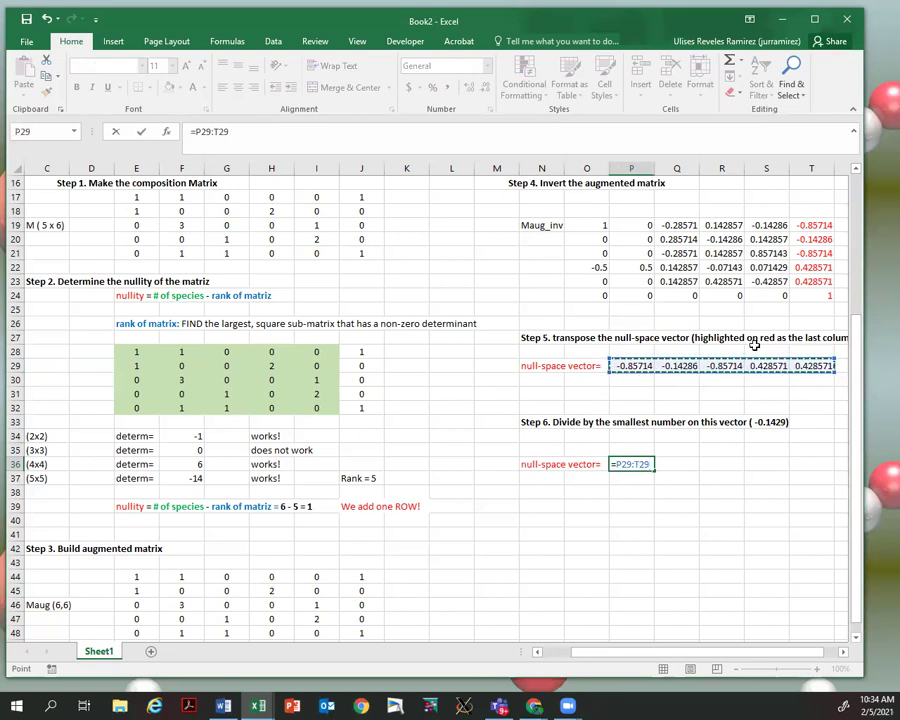
pyautogui.write('/')
pyautogui.click(680, 366)
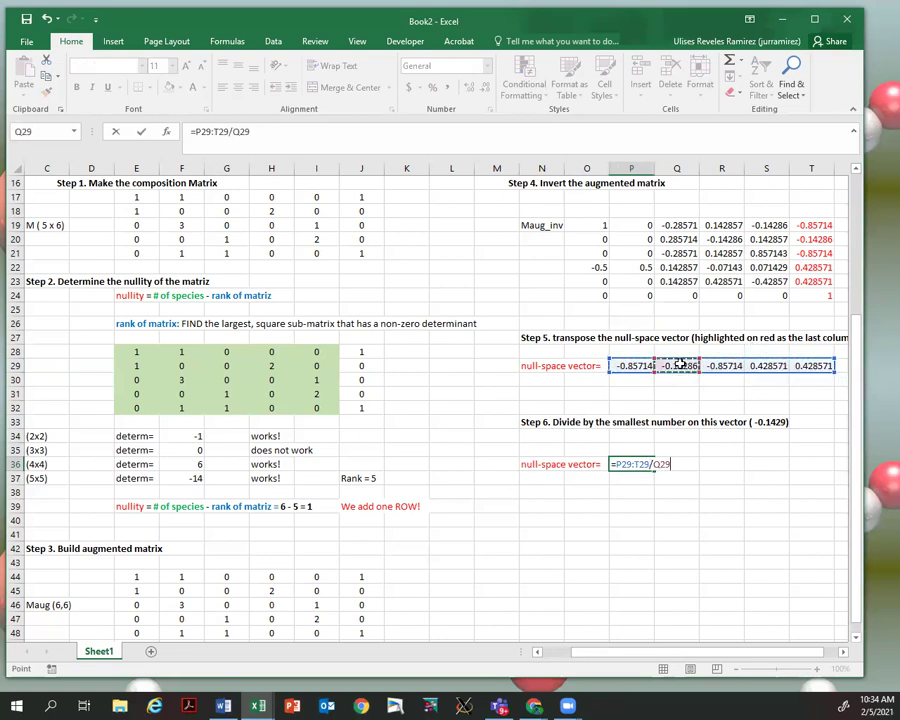
pyautogui.hotkey('ctrl', 'shift', 'Return')
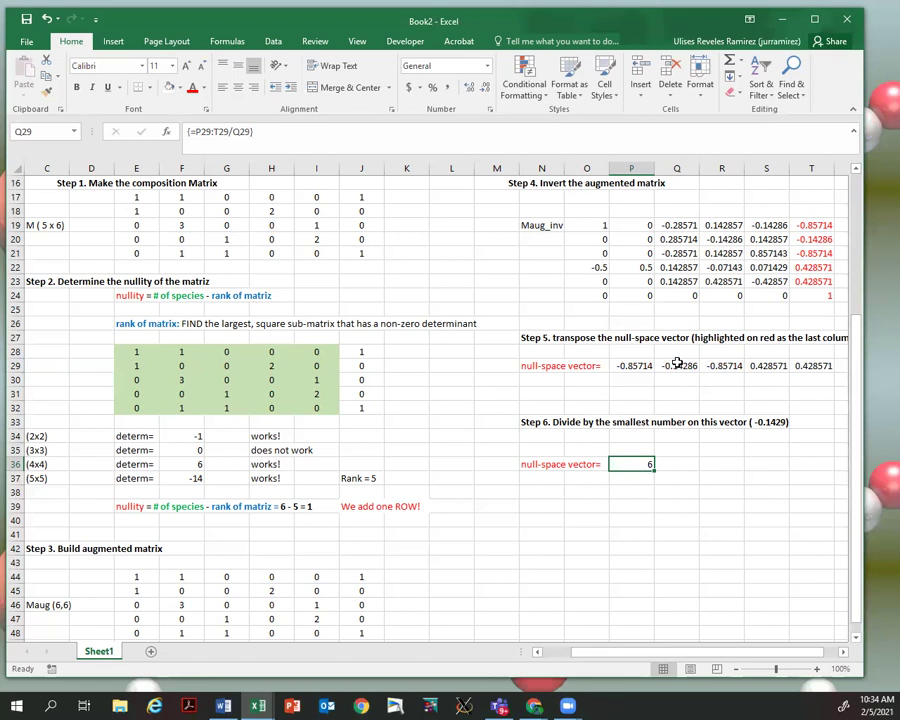
# Step: Expand the =P29:T29/Q29 array formula from P36 across the six cells P36:U36
pyautogui.click(643, 522)
pyautogui.moveTo(635, 464); pyautogui.dragTo(808, 461)
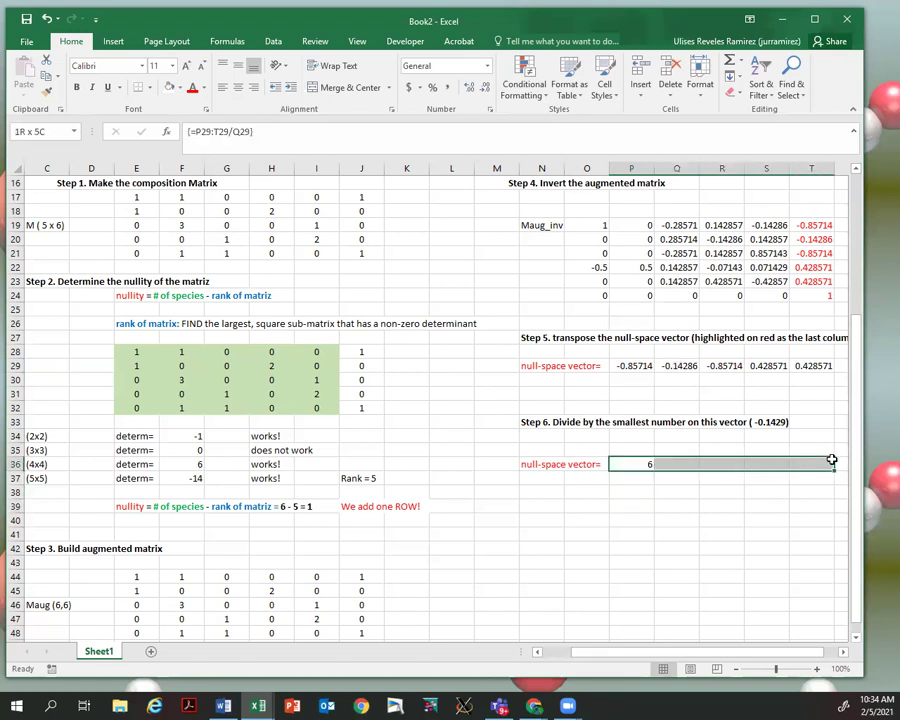
pyautogui.click(645, 463)
pyautogui.moveTo(633, 464); pyautogui.dragTo(832, 464)
pyautogui.click(843, 656)
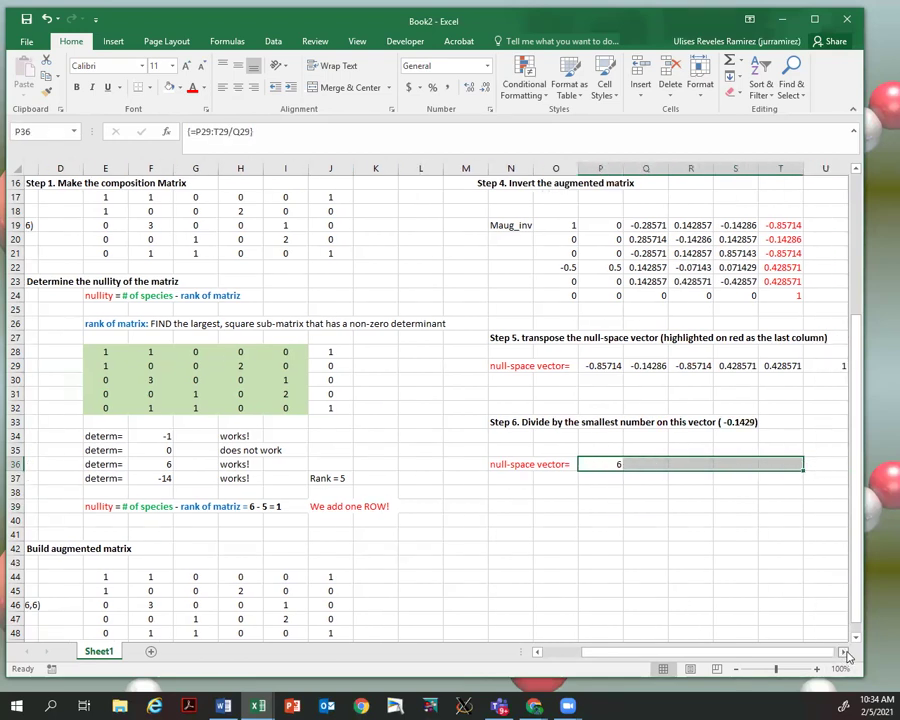
pyautogui.click(745, 504)
pyautogui.moveTo(545, 464); pyautogui.dragTo(785, 464)
pyautogui.press('F2')
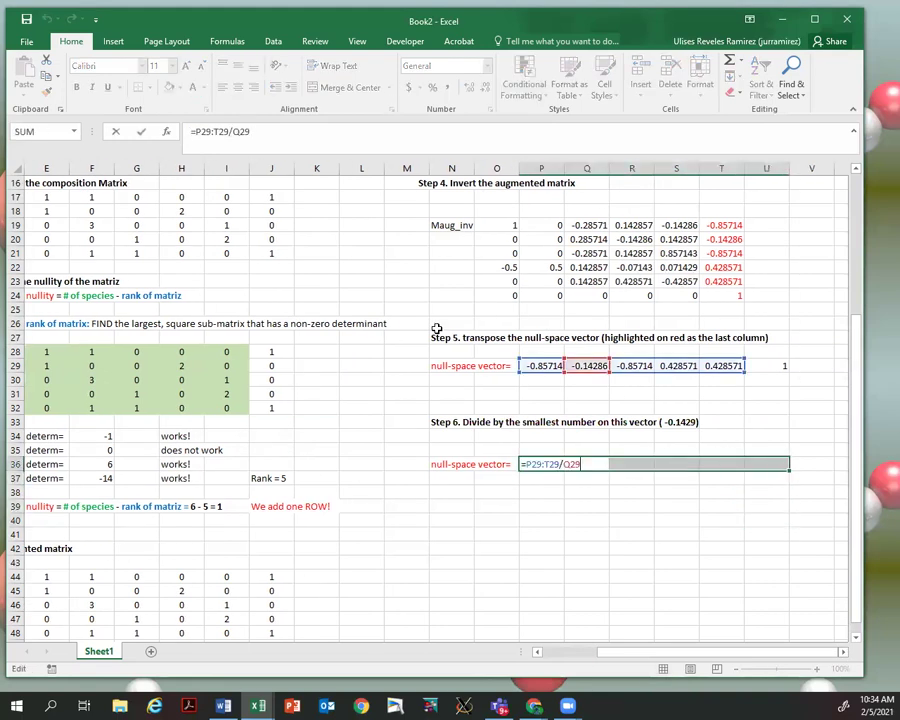
pyautogui.hotkey('ctrl', 'shift', 'Return')
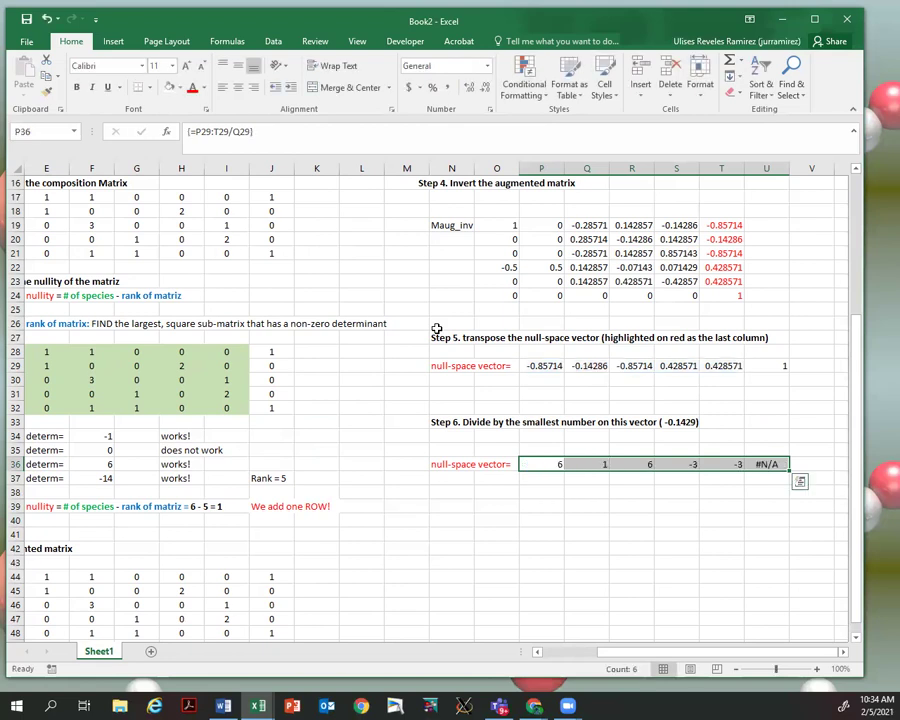
pyautogui.click(737, 490)
pyautogui.click(762, 464)
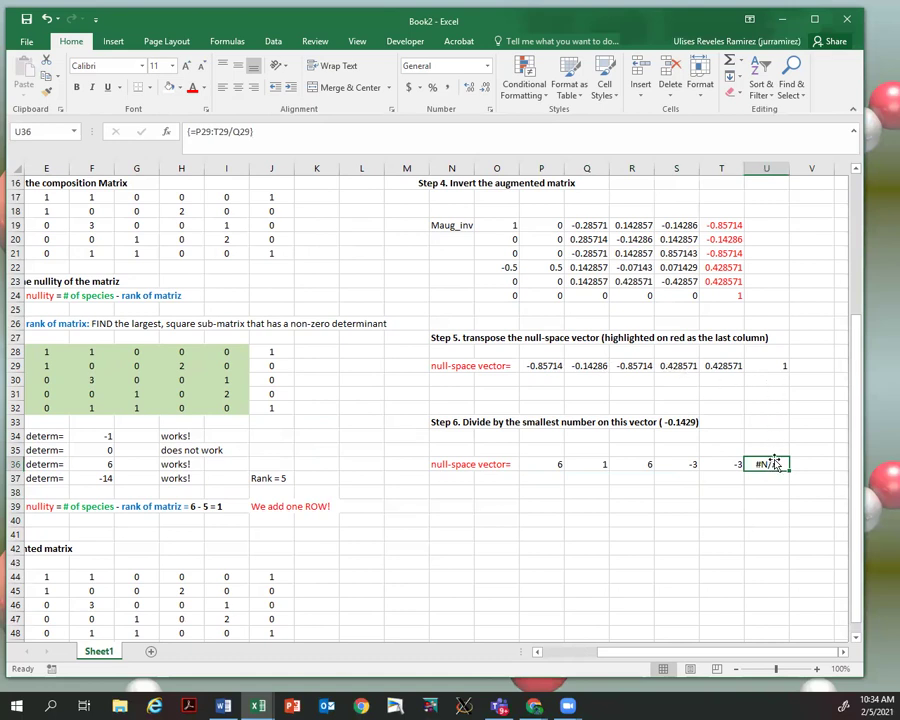
# Step: Re-enter the array formula =TRANSPOSE(T19:T24) across the transposed vector in P29:U29
pyautogui.click(741, 366)
pyautogui.click(557, 368)
pyautogui.click(569, 392)
pyautogui.click(557, 371)
pyautogui.click(545, 390)
pyautogui.moveTo(557, 368); pyautogui.dragTo(770, 364)
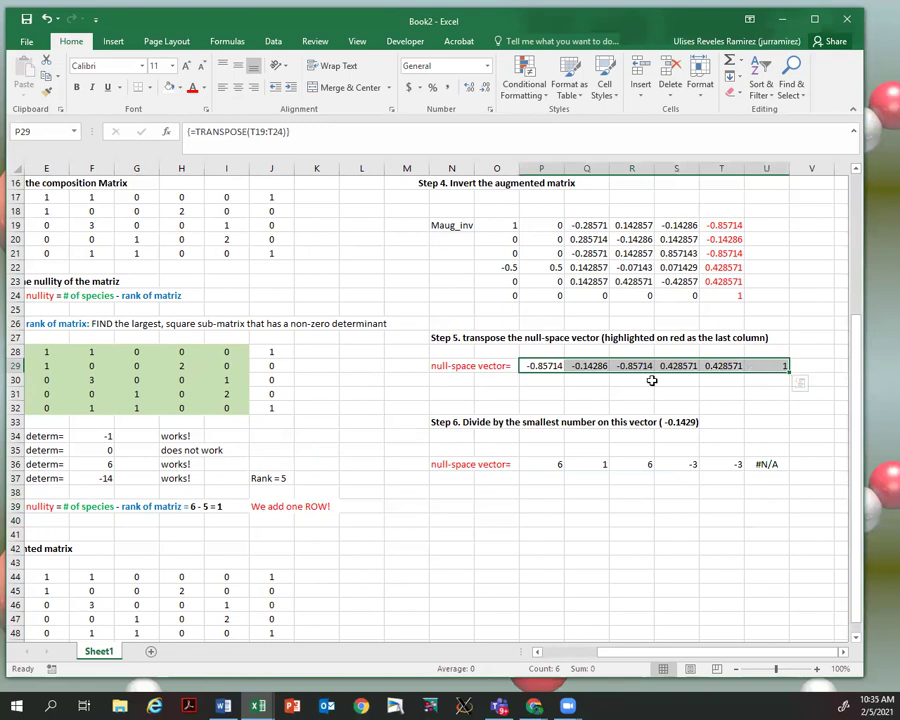
pyautogui.press('F2')
pyautogui.hotkey('ctrl', 'shift', 'Return')
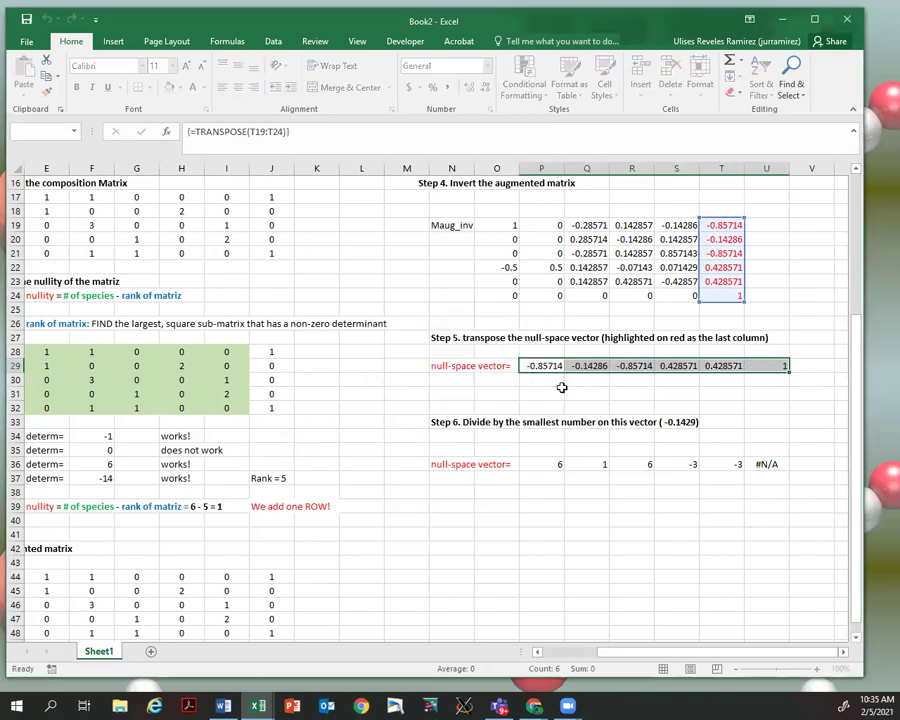
# Step: Inspect the source range of the TRANSPOSE formula in P29 without editing it
pyautogui.click(548, 391)
pyautogui.click(548, 366)
pyautogui.press('F2')
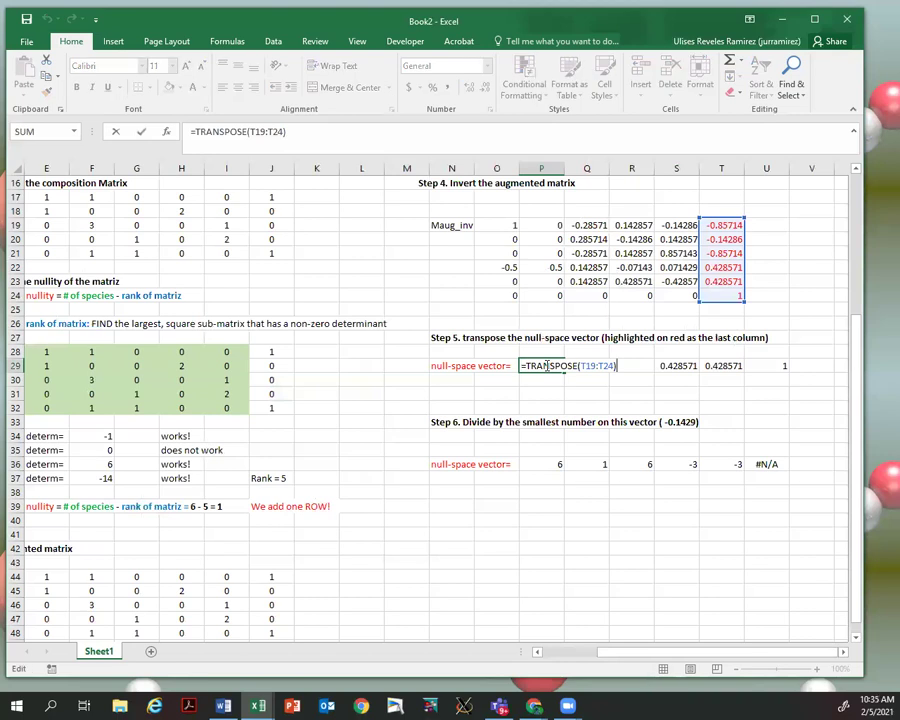
pyautogui.press('Return')
pyautogui.press('Escape')
pyautogui.press('Escape')
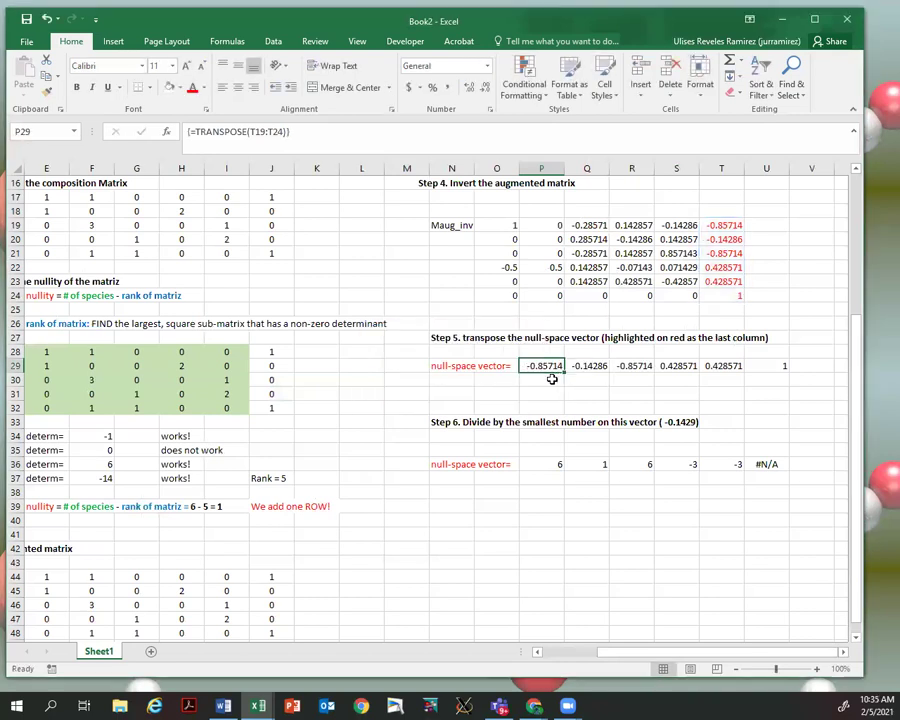
# Step: Commit the TRANSPOSE formula once more as an array over all six cells P29:U29
pyautogui.moveTo(550, 364); pyautogui.dragTo(783, 366)
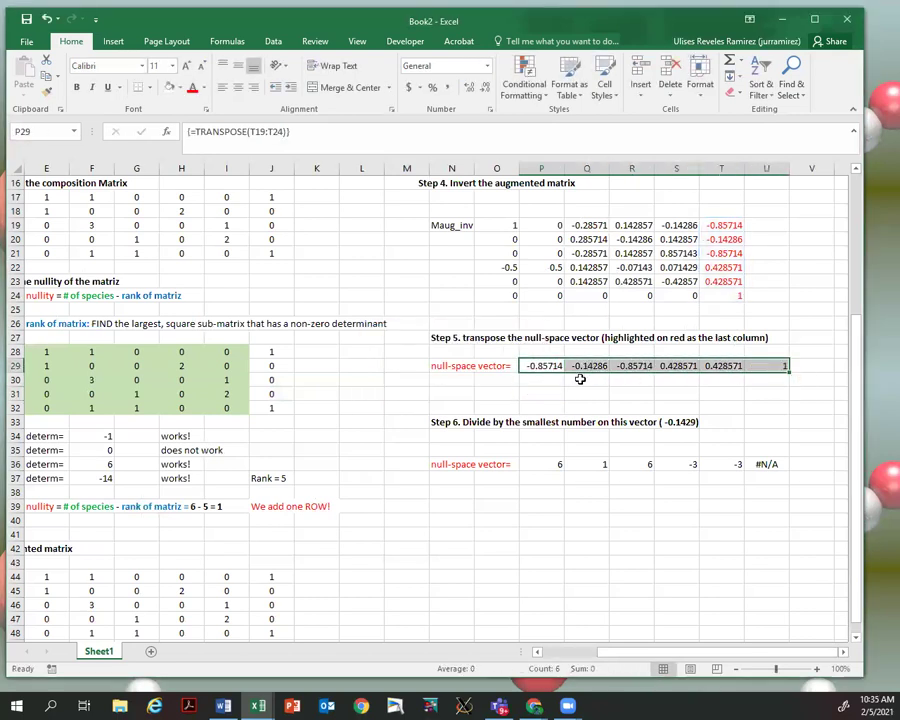
pyautogui.press('F2')
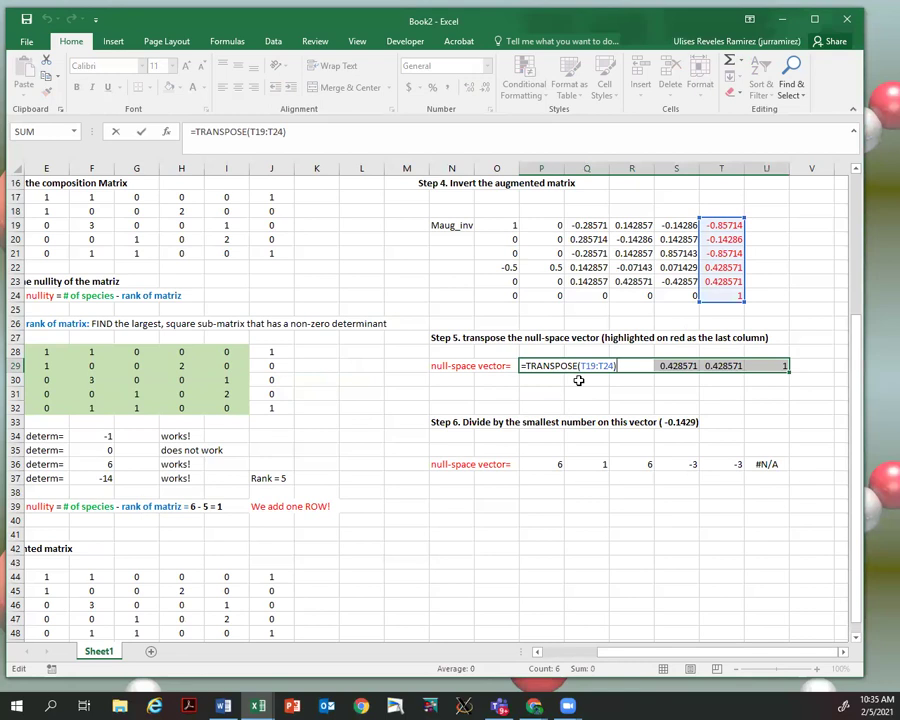
pyautogui.hotkey('ctrl', 'shift', 'Return')
pyautogui.click(572, 398)
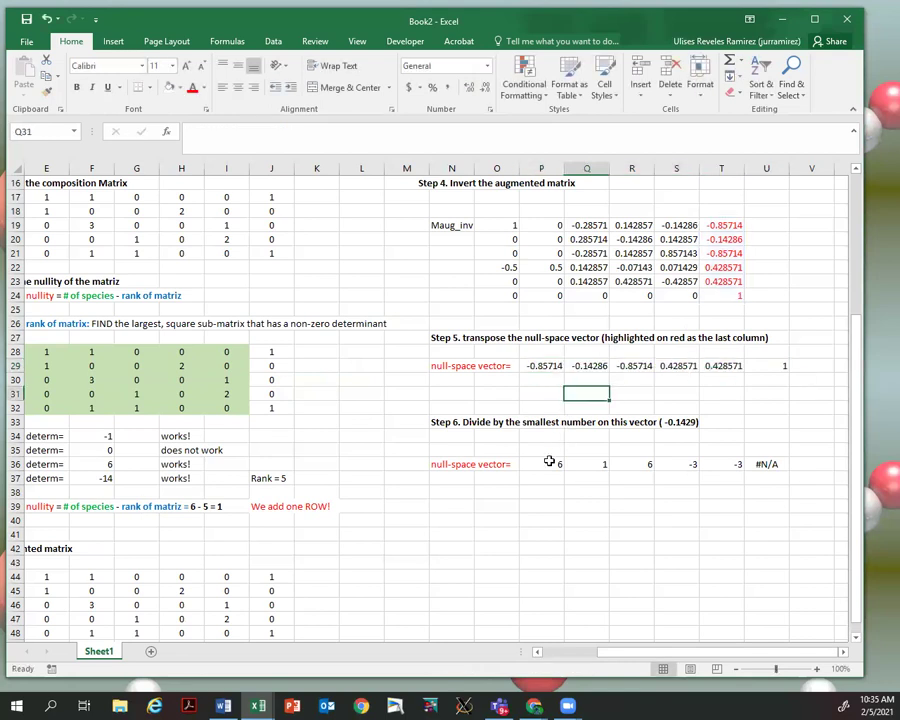
# Step: Delete the division array formula from P36:U36
pyautogui.moveTo(550, 462); pyautogui.dragTo(758, 460)
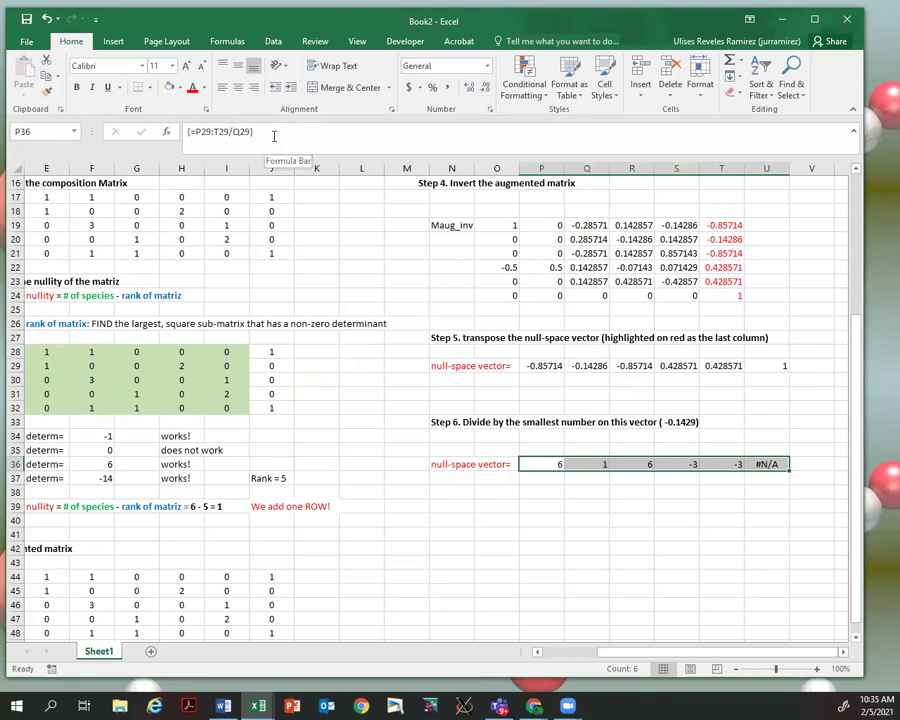
pyautogui.click(512, 570)
pyautogui.moveTo(542, 462); pyautogui.dragTo(775, 466)
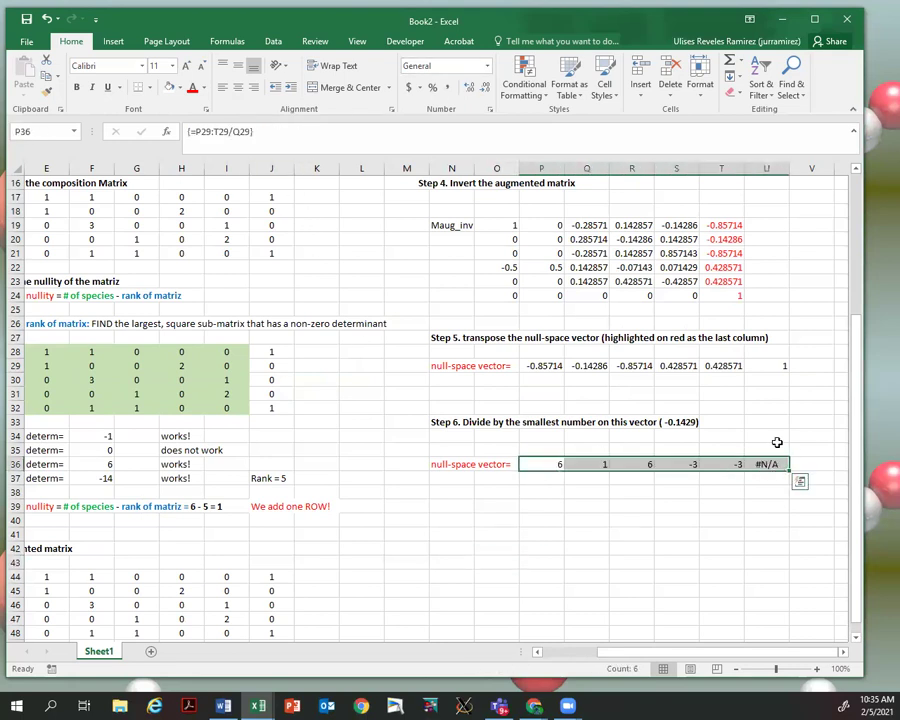
pyautogui.press('Delete')
pyautogui.click(588, 476)
# Step: Enter the array formula =P29:U29/Q29 in P36, covering the full six-element null-space vector
pyautogui.click(540, 462)
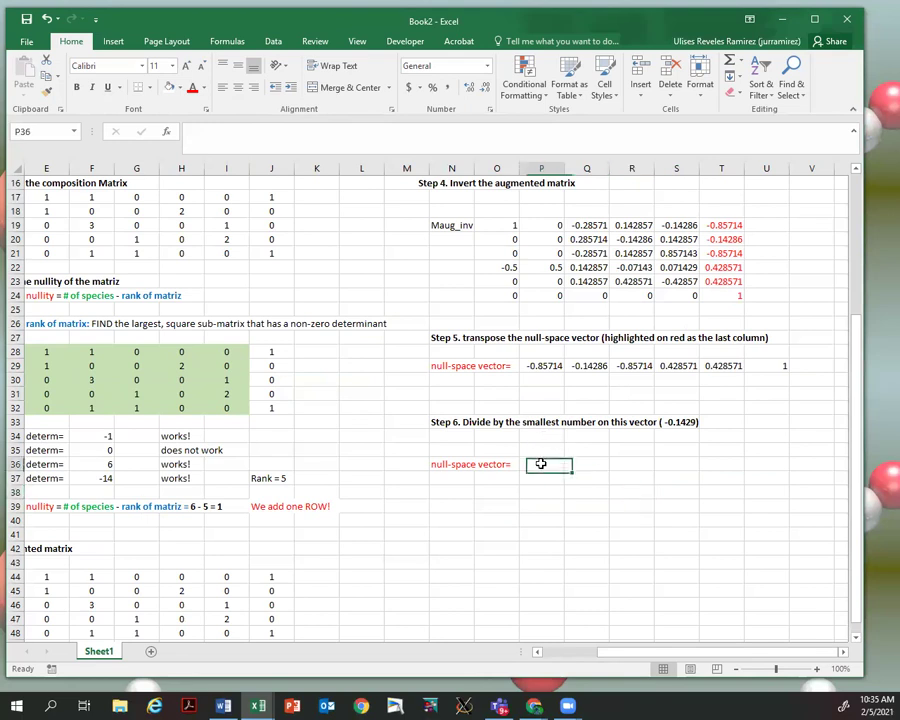
pyautogui.write('=')
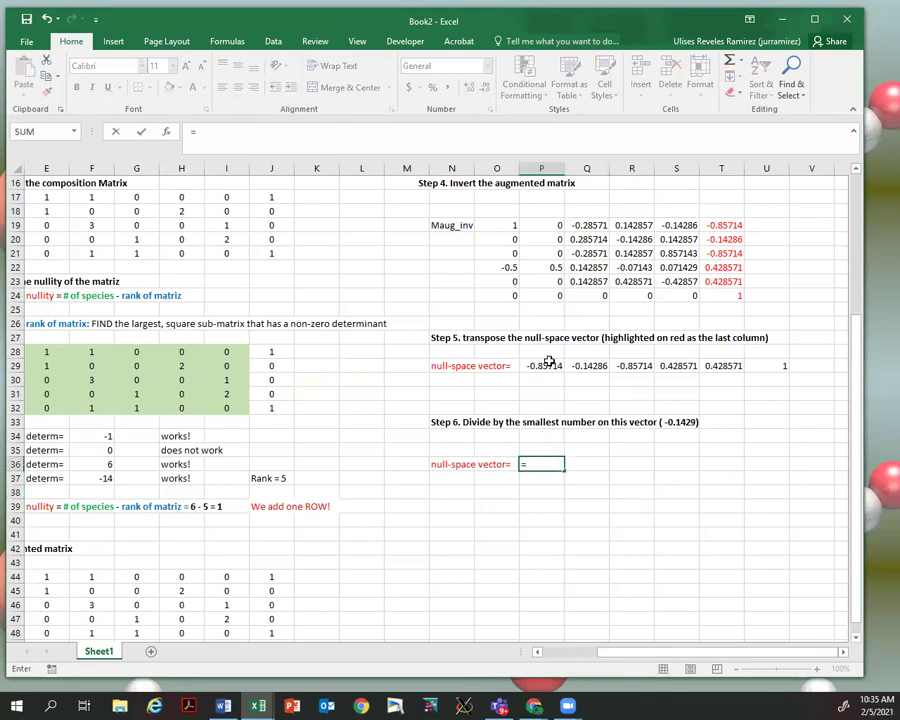
pyautogui.moveTo(536, 366); pyautogui.dragTo(757, 372)
pyautogui.write('/')
pyautogui.click(597, 366)
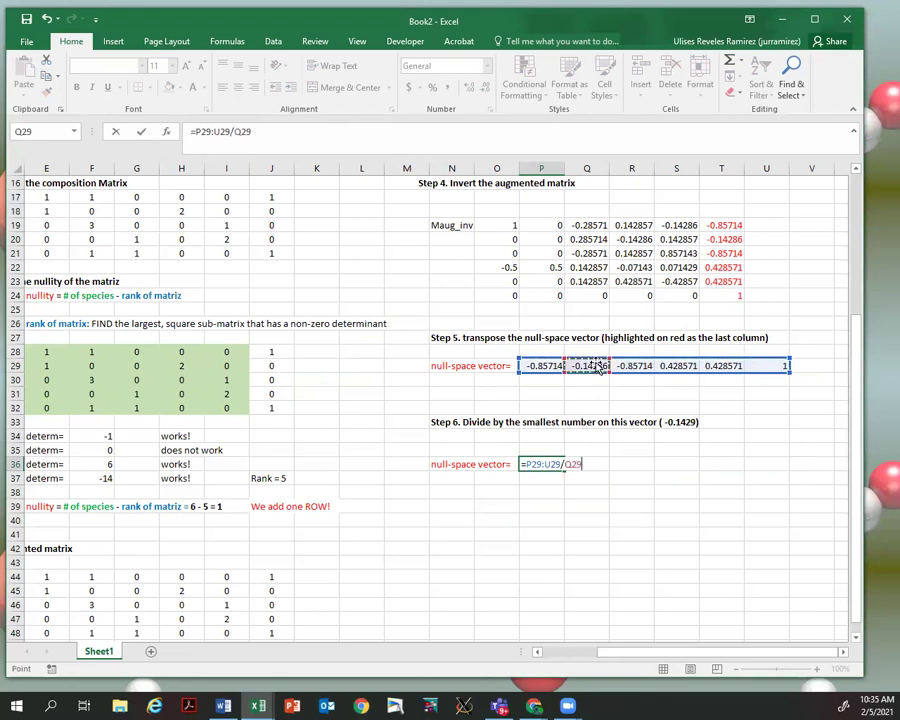
pyautogui.hotkey('ctrl', 'shift', 'Return')
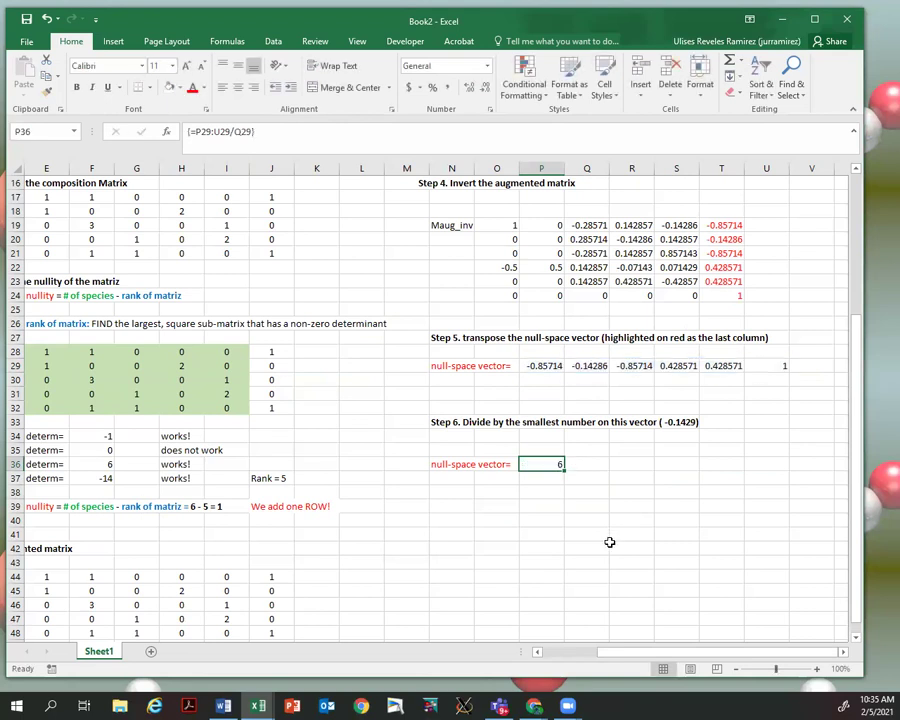
# Step: Expand the =P29:U29/Q29 array formula from P36 across P36:U36
pyautogui.moveTo(609, 541); pyautogui.dragTo(700, 545)
pyautogui.moveTo(553, 464); pyautogui.dragTo(766, 464)
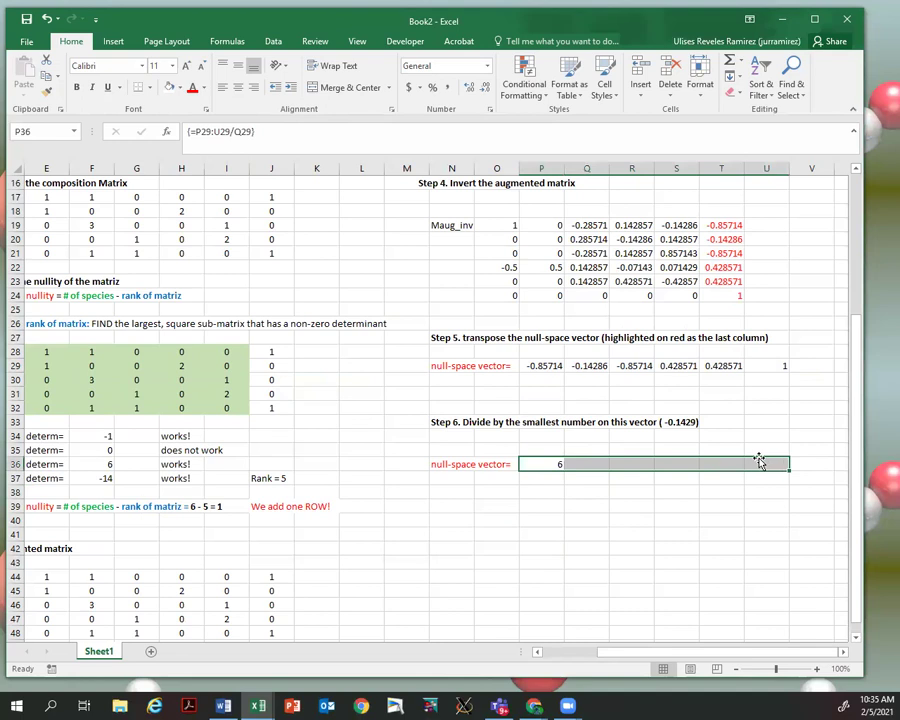
pyautogui.press('F2')
pyautogui.hotkey('ctrl', 'shift', 'Return')
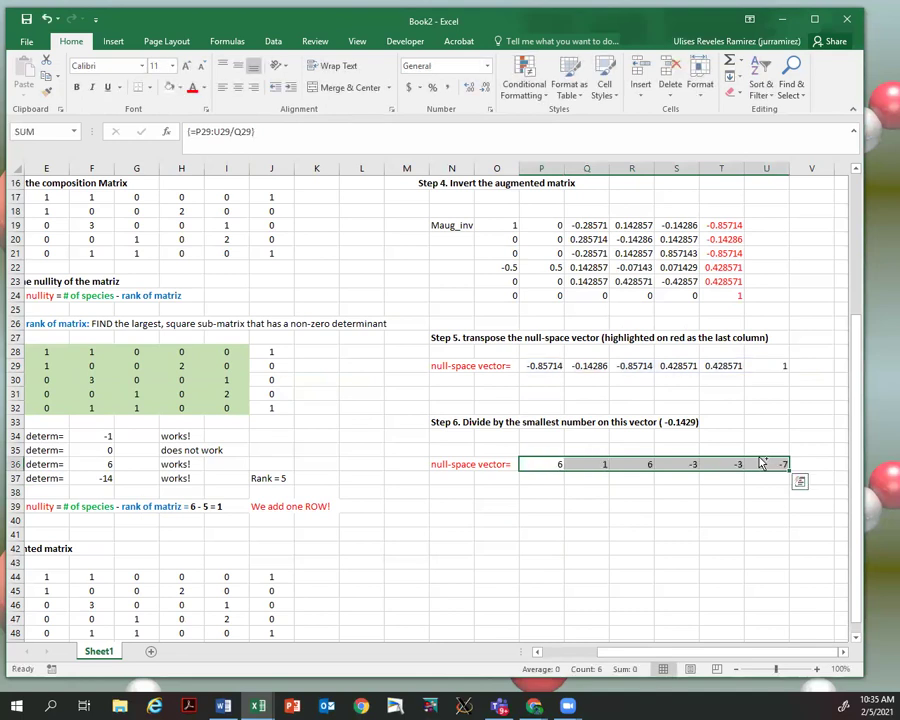
# Step: Copy the note "The Aboslute value of these numbers are the balanced stochiometric coefficients!" and the species headings into the sheet starting at N38
pyautogui.click(663, 519)
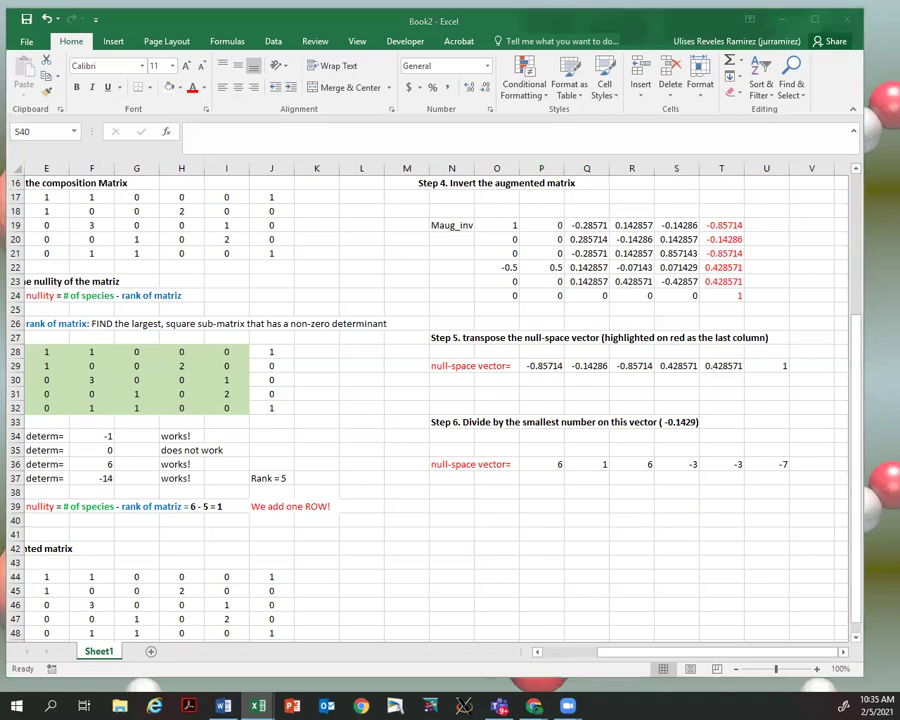
pyautogui.hotkey('ctrl', 'c')
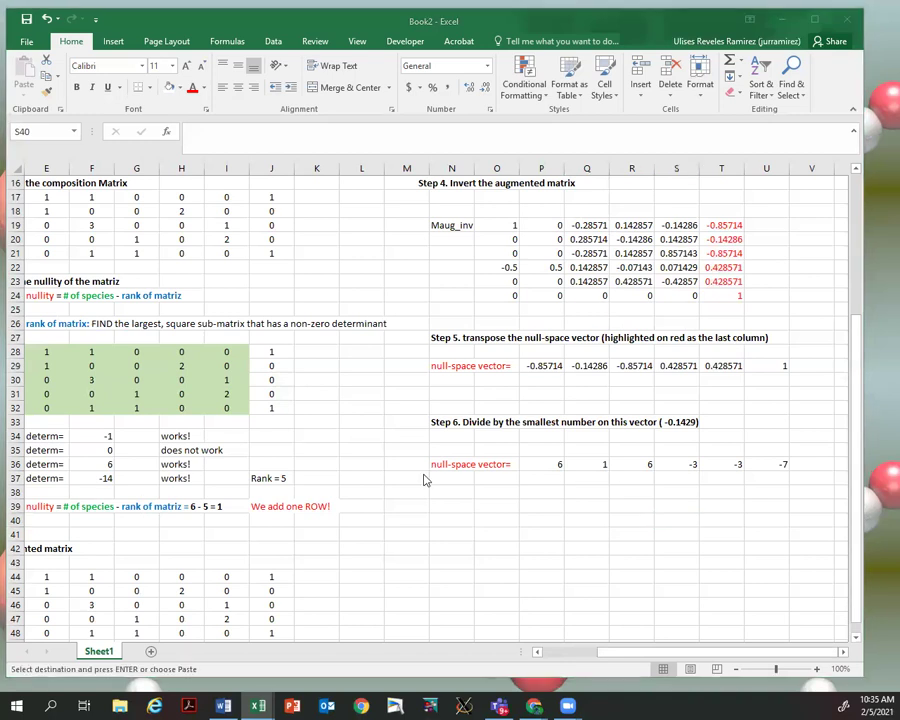
pyautogui.click(460, 492)
pyautogui.hotkey('ctrl', 'v')
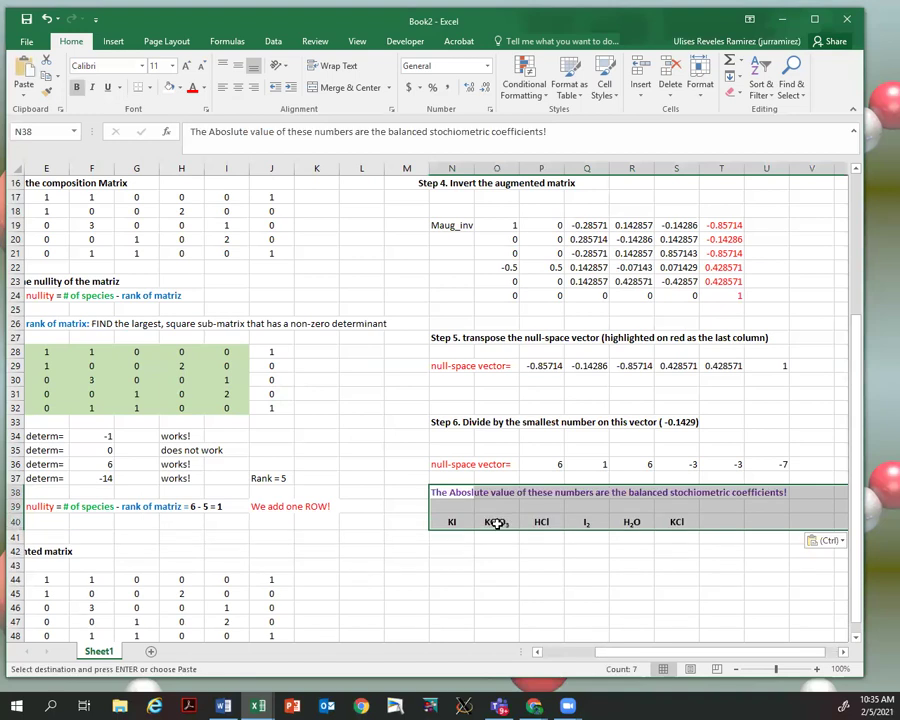
# Step: Move the six species headings from N40:S40 to P40:U40 so they line up with the scaled null-space vector
pyautogui.click(530, 563)
pyautogui.moveTo(455, 525); pyautogui.dragTo(673, 524)
pyautogui.hotkey('ctrl', 'c')
pyautogui.click(531, 521)
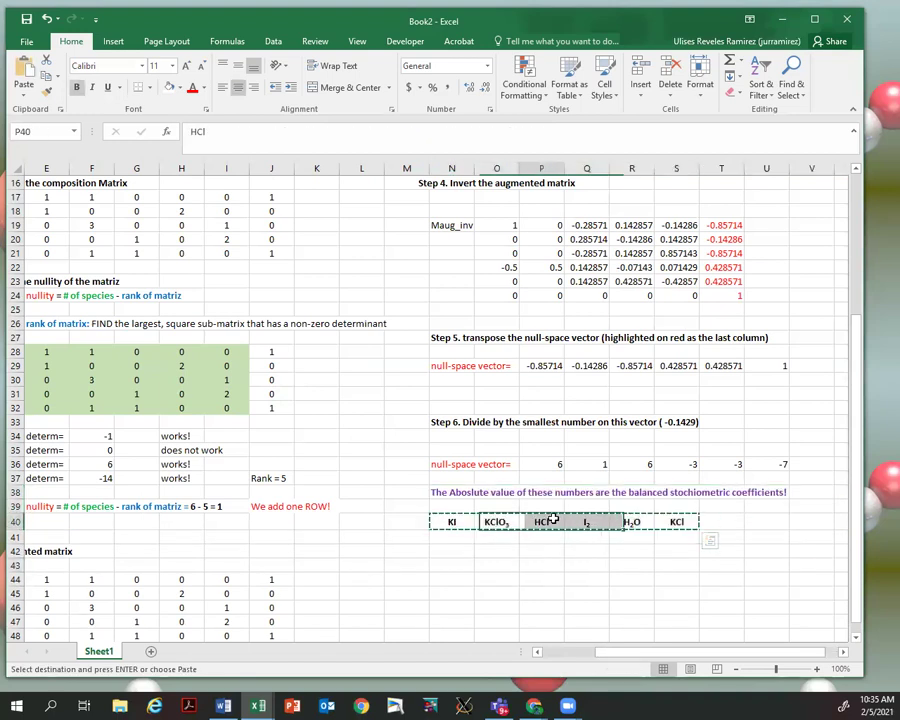
pyautogui.hotkey('ctrl', 'v')
pyautogui.click(590, 577)
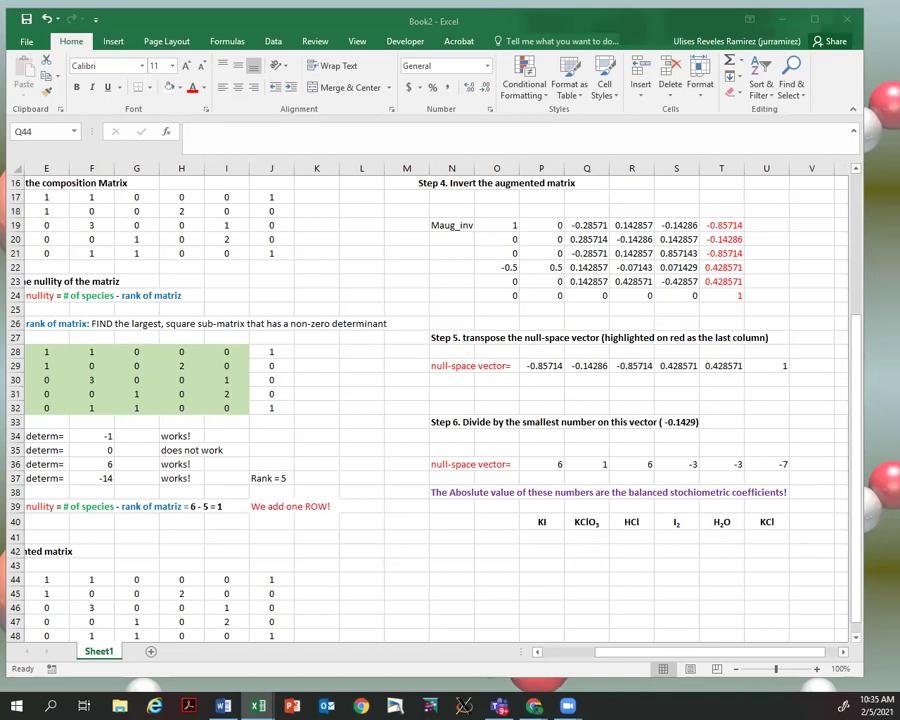
# Step: Copy the BALANCED EQUATION label and "6 KI + KIClO3 + 6 HCl ---> 3 I2 + 3 H2O + 7 KCl" into the sheet starting at O42
pyautogui.hotkey('ctrl', 'c')
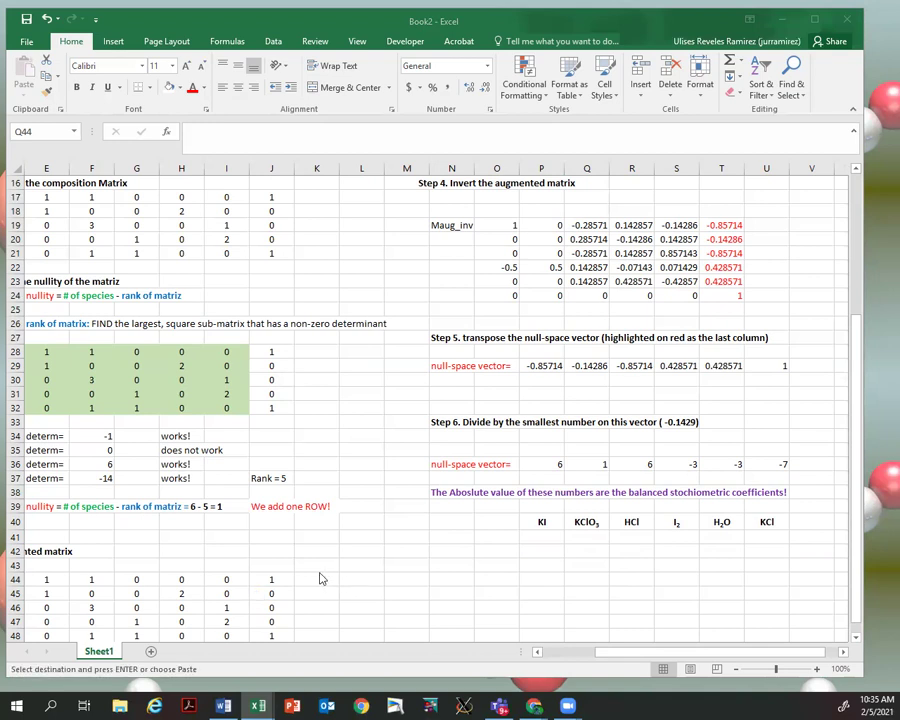
pyautogui.click(512, 550)
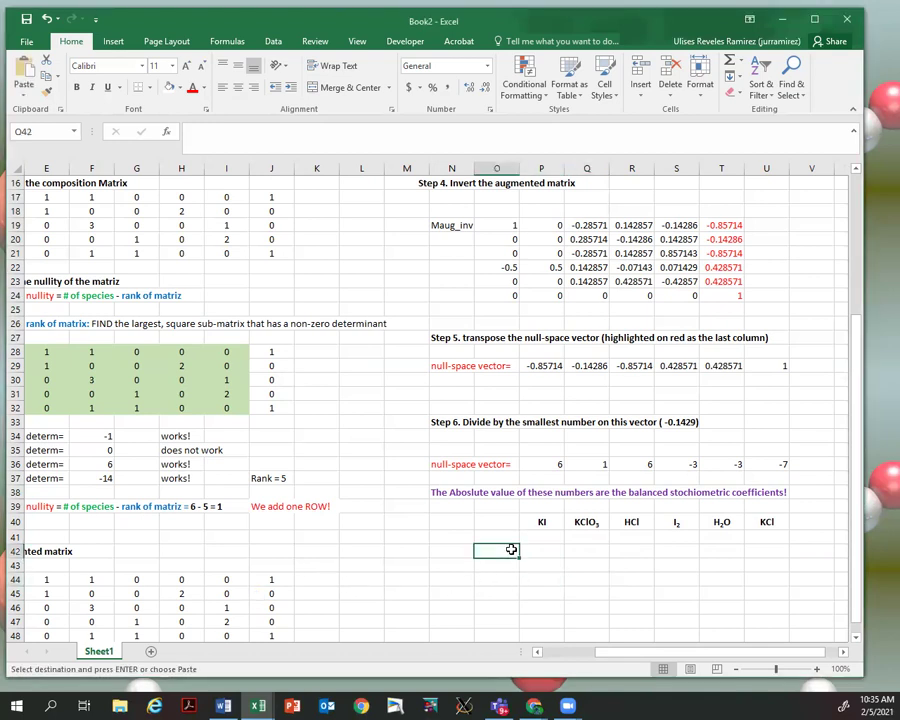
pyautogui.press('Return')
pyautogui.click(436, 578)
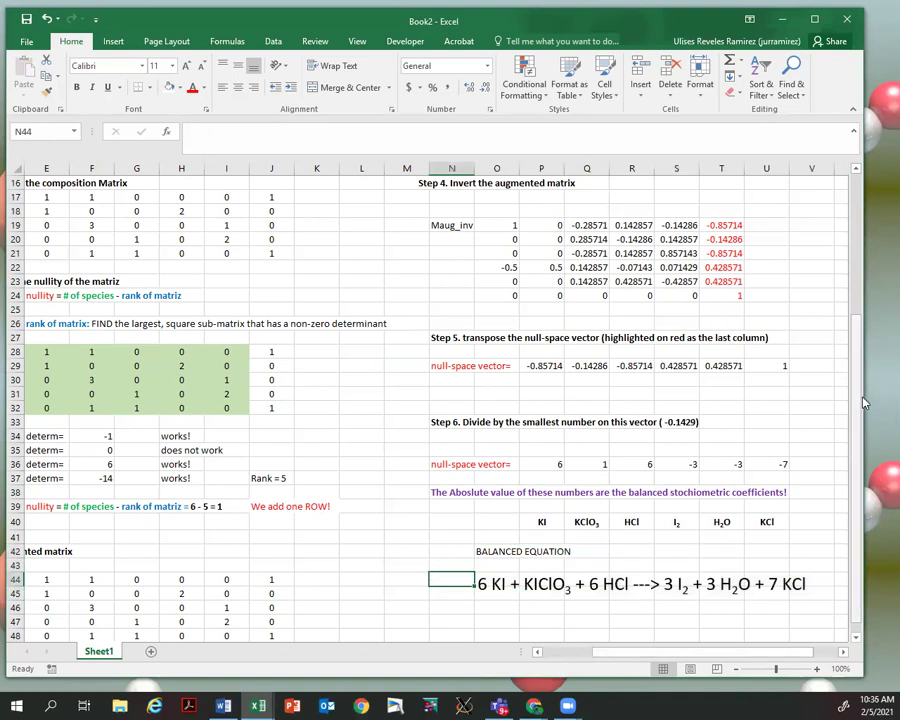
# Step: Widen the window and review the unbalanced equation, the species and element table, and the composition matrix of Step 1
pyautogui.moveTo(865, 403); pyautogui.dragTo(899, 405)
pyautogui.moveTo(684, 656); pyautogui.dragTo(627, 657)
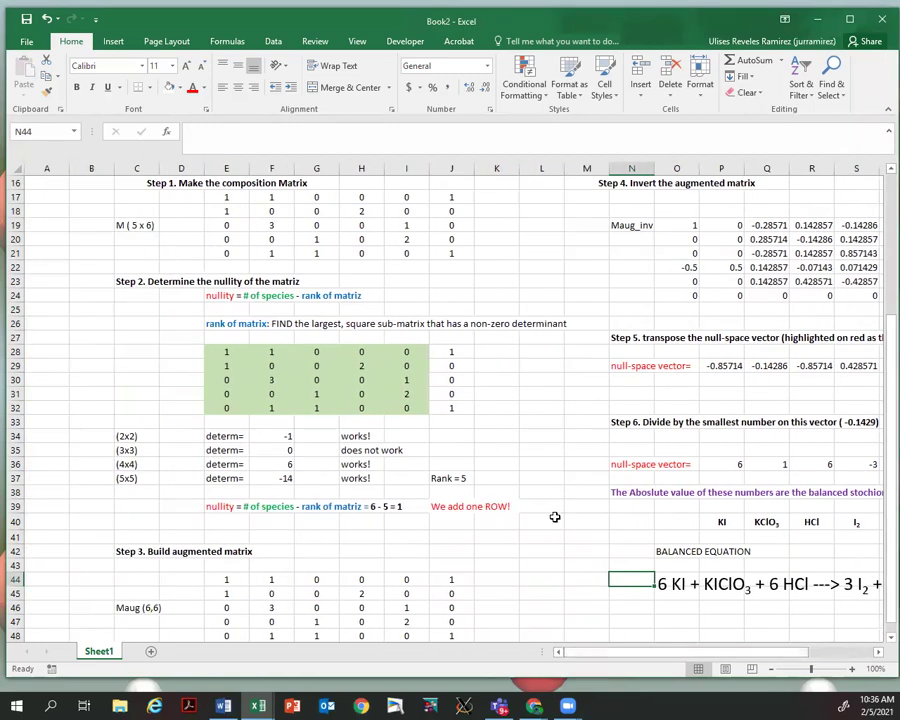
pyautogui.scroll(5, 554, 517)
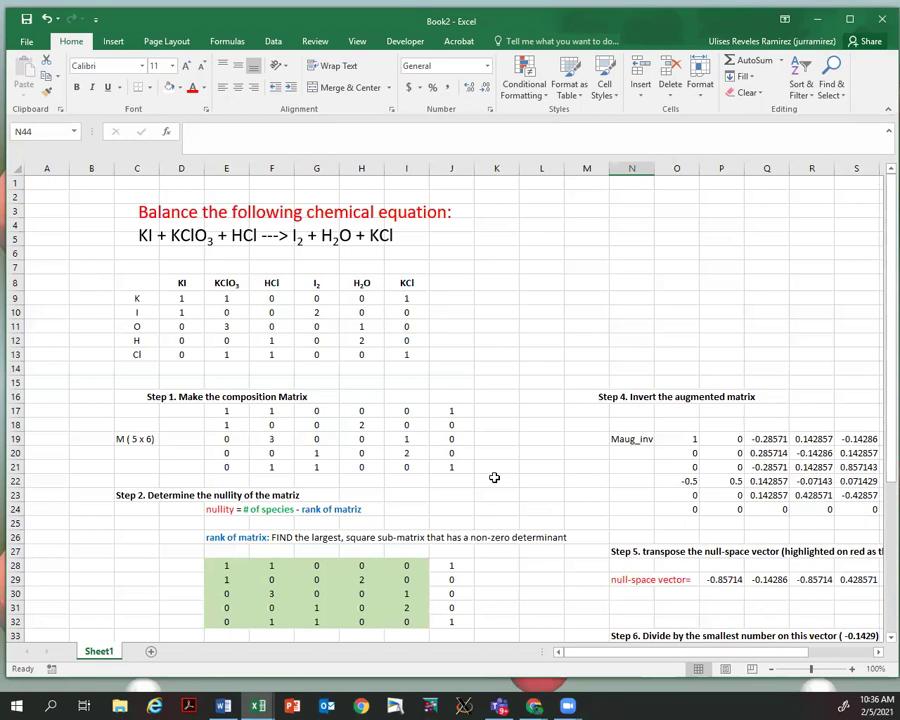
pyautogui.moveTo(185, 284); pyautogui.dragTo(404, 281)
pyautogui.moveTo(145, 297); pyautogui.dragTo(145, 354)
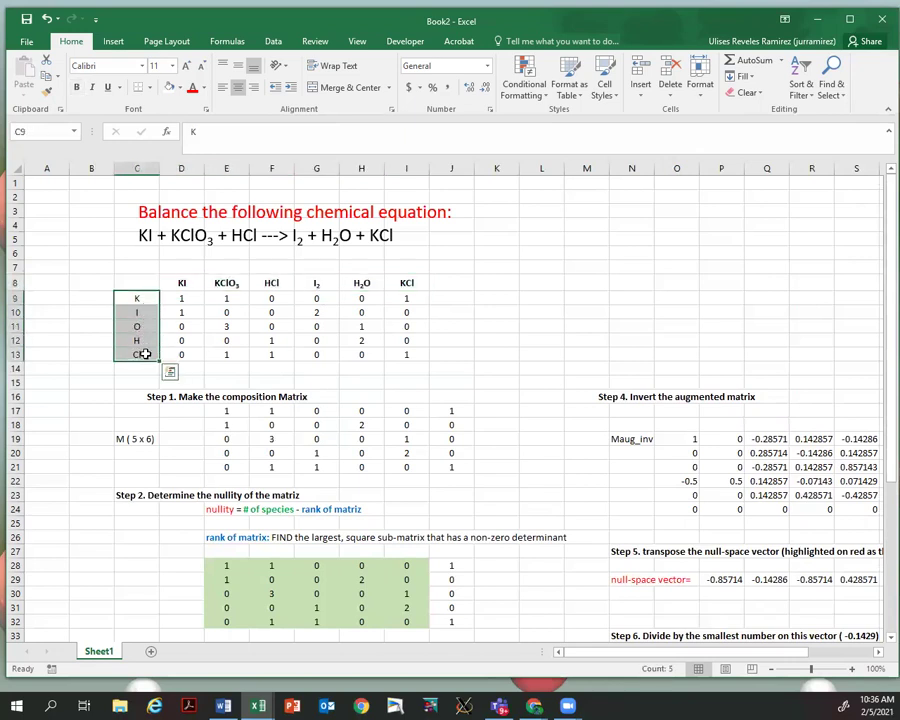
pyautogui.click(186, 299)
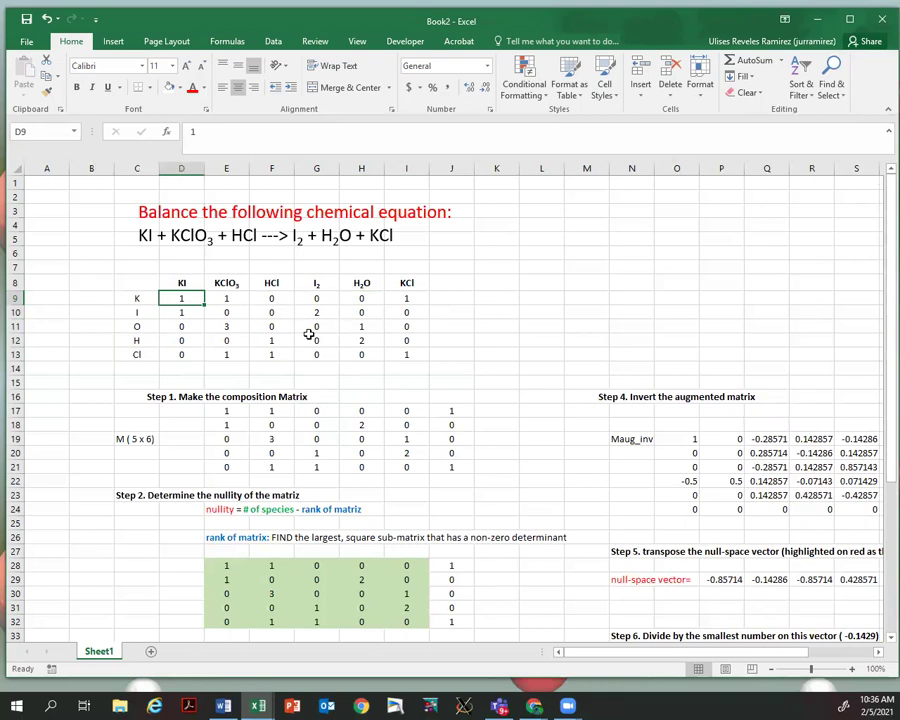
pyautogui.scroll(-1, 309, 334)
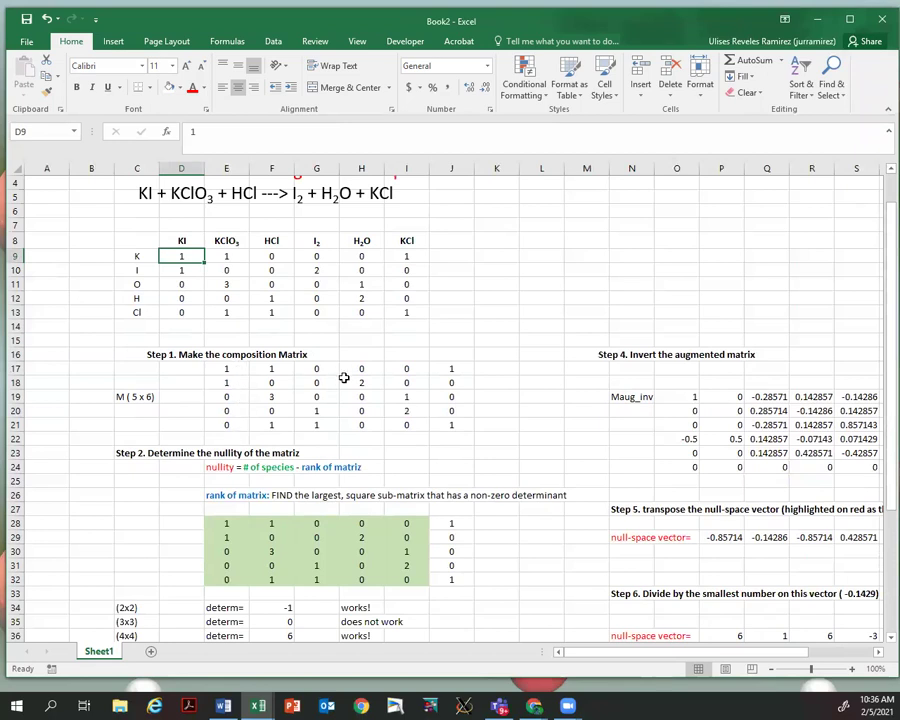
pyautogui.scroll(-3, 343, 377)
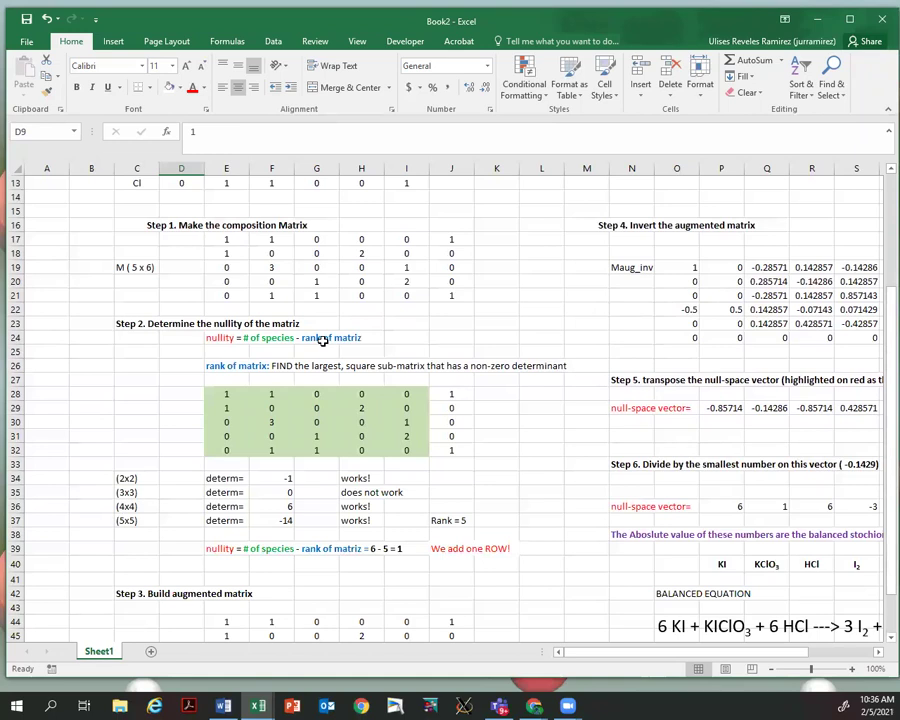
# Step: Correct the spelling of "matriz" to "matrix" in the nullity formula text in E24
pyautogui.click(243, 337)
pyautogui.click(351, 131)
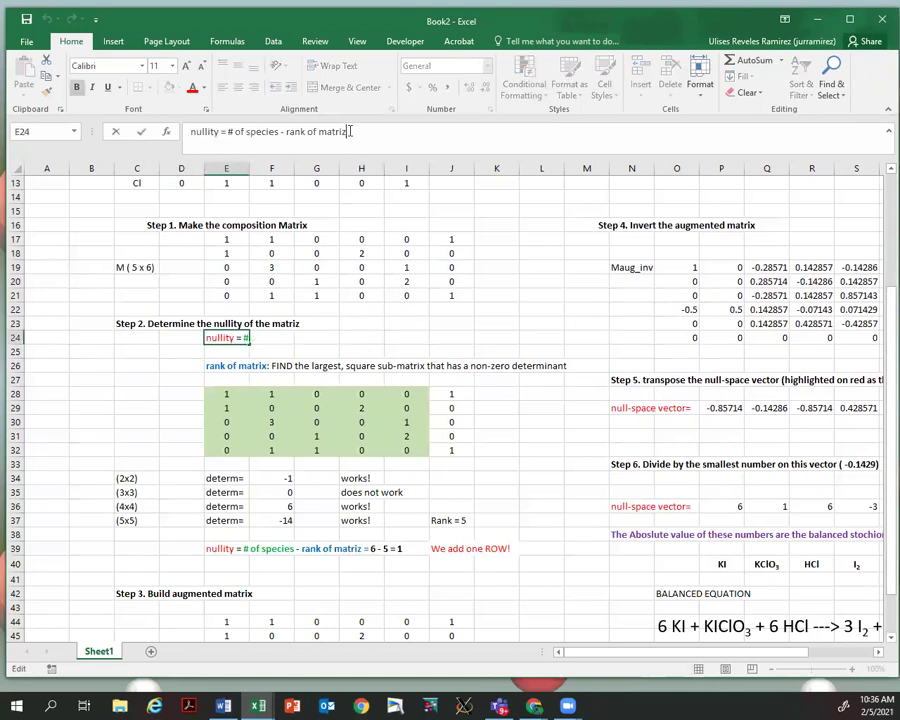
pyautogui.press('Return')
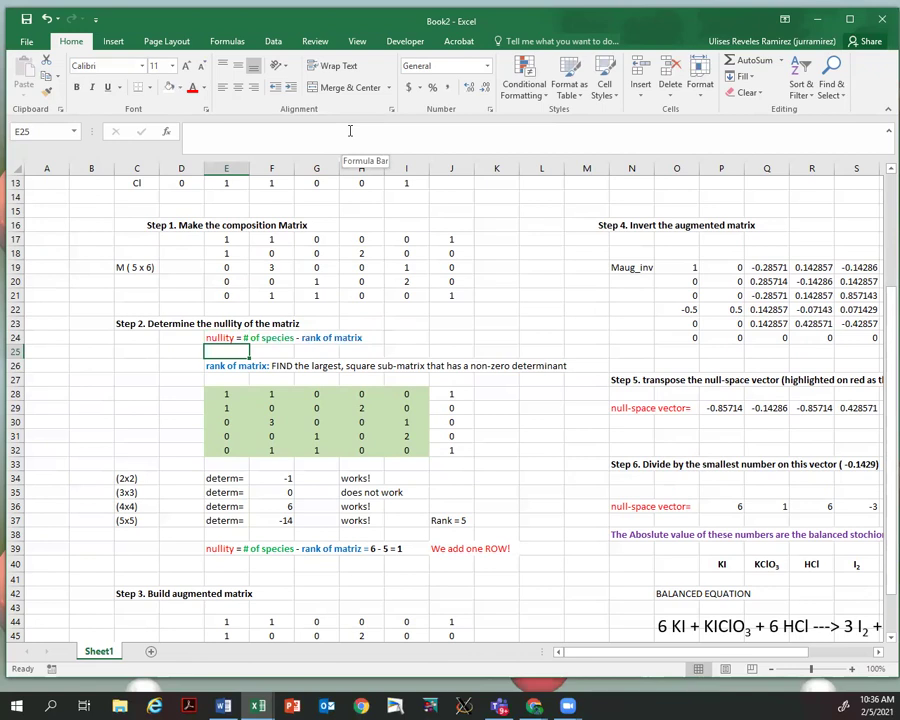
# Step: Color the added last row of the augmented matrix, E49:J49, with red font
pyautogui.click(230, 395)
pyautogui.moveTo(249, 407); pyautogui.dragTo(263, 413)
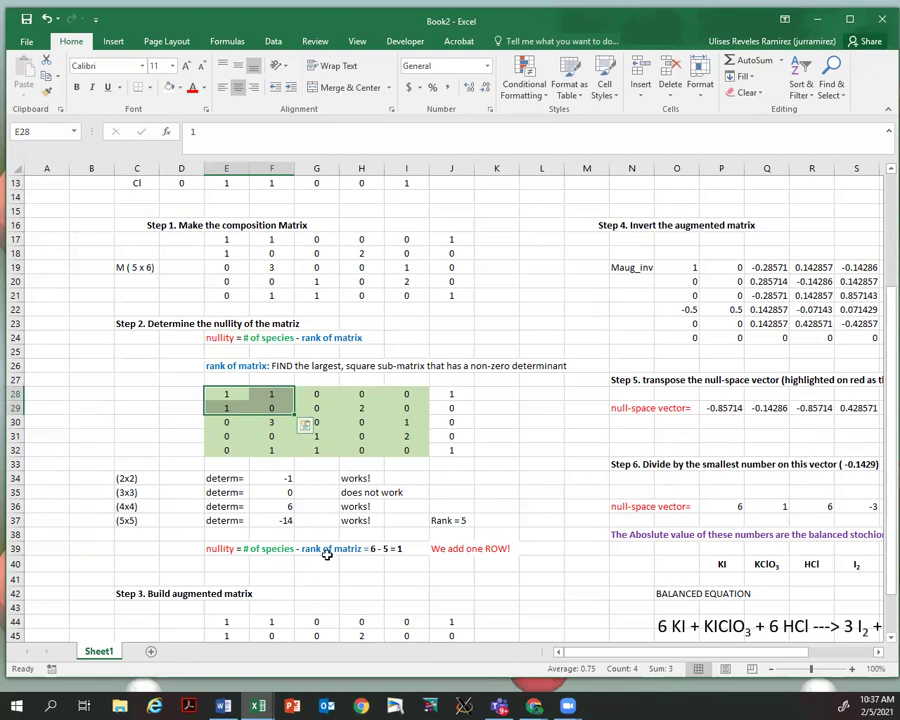
pyautogui.scroll(-3, 463, 548)
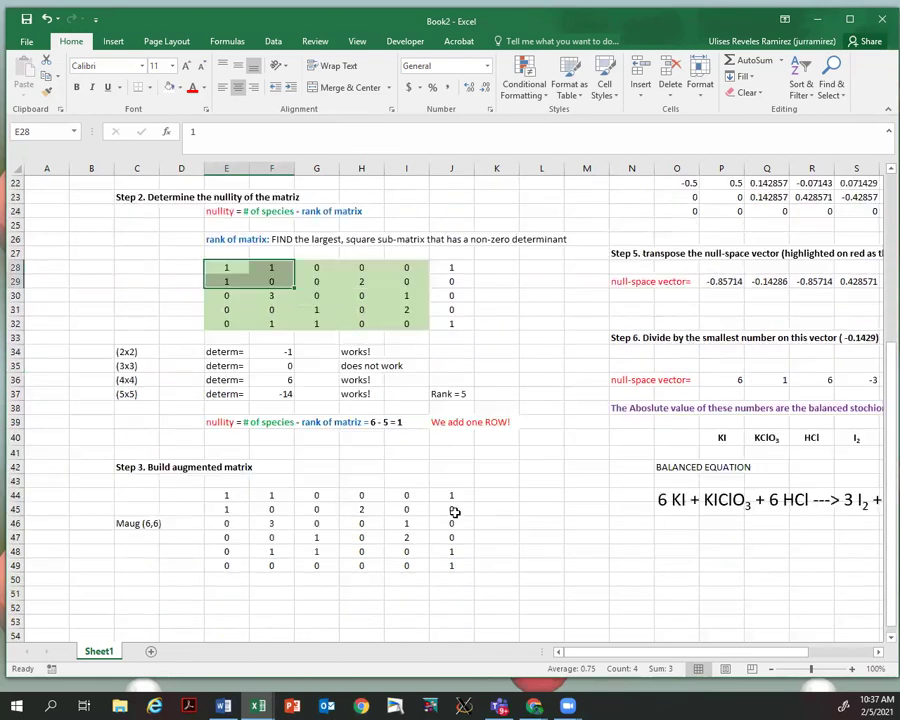
pyautogui.moveTo(233, 566); pyautogui.dragTo(441, 563)
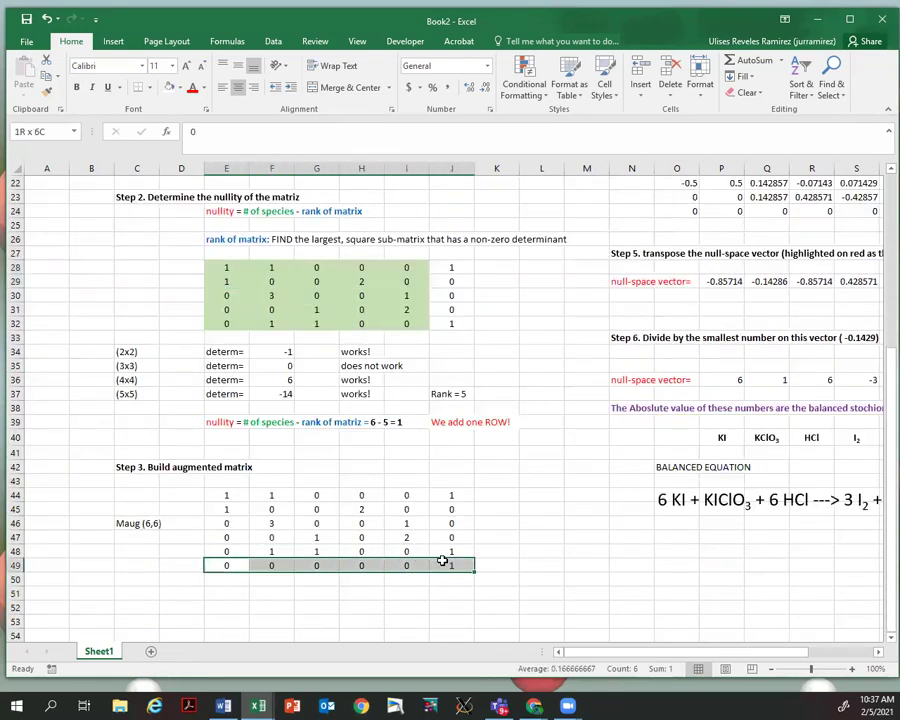
pyautogui.click(193, 88)
pyautogui.click(525, 481)
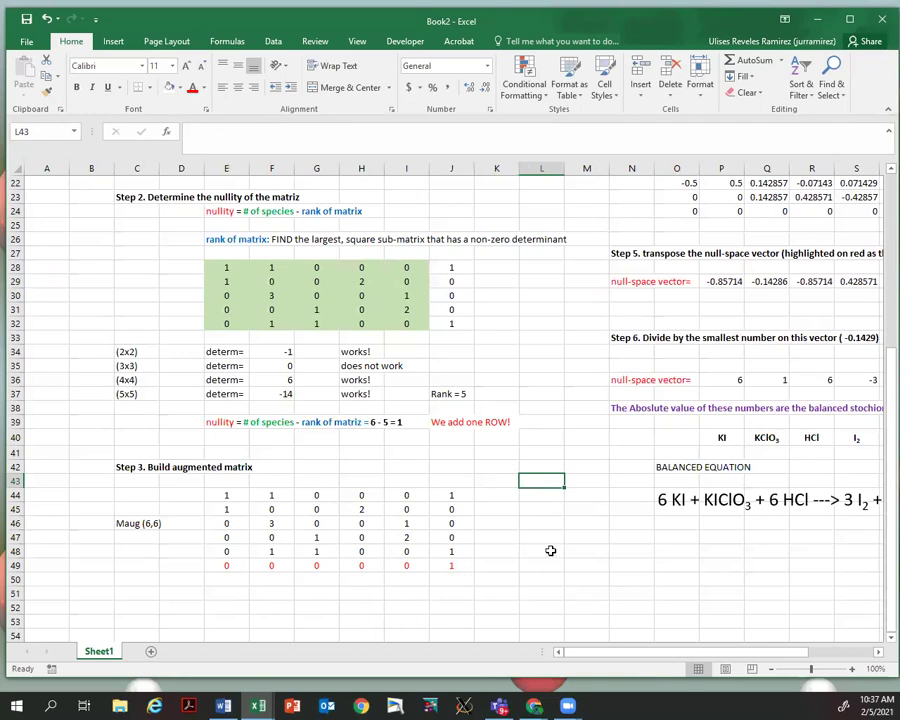
# Step: Examine the inverted augmented matrix of Step 4, its red null-space column T19:T24, and the transposed vector P29:U29
pyautogui.scroll(3, 522, 474)
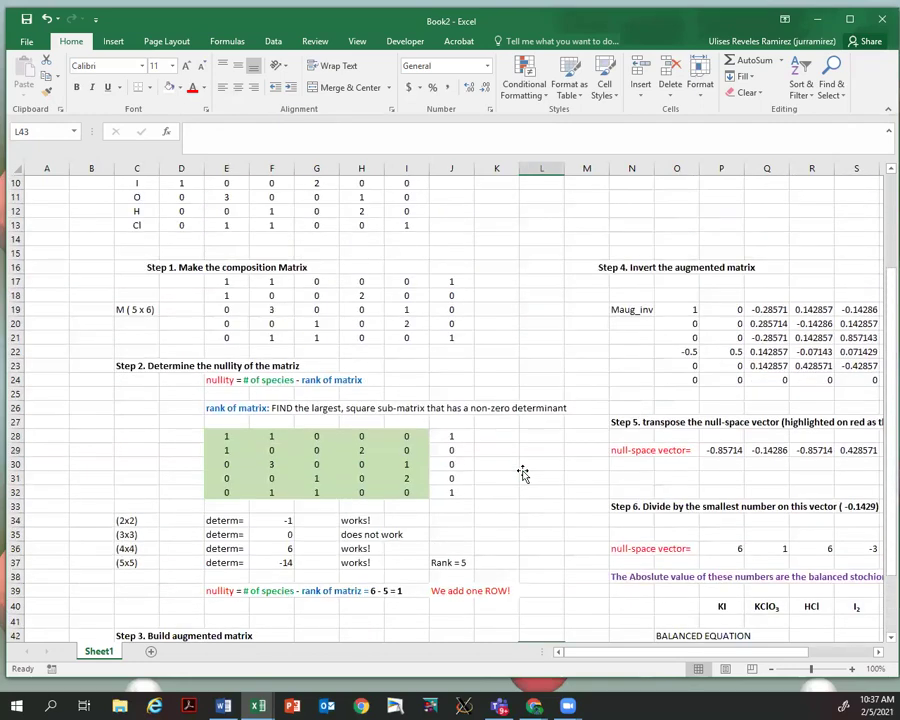
pyautogui.moveTo(615, 651); pyautogui.dragTo(679, 651)
pyautogui.click(467, 266)
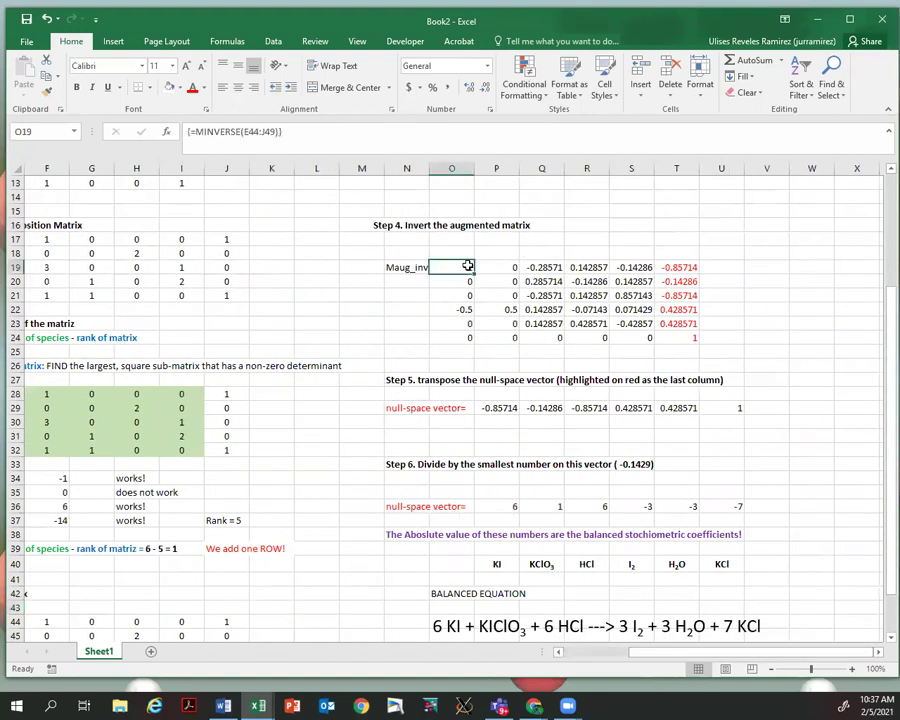
pyautogui.click(414, 295)
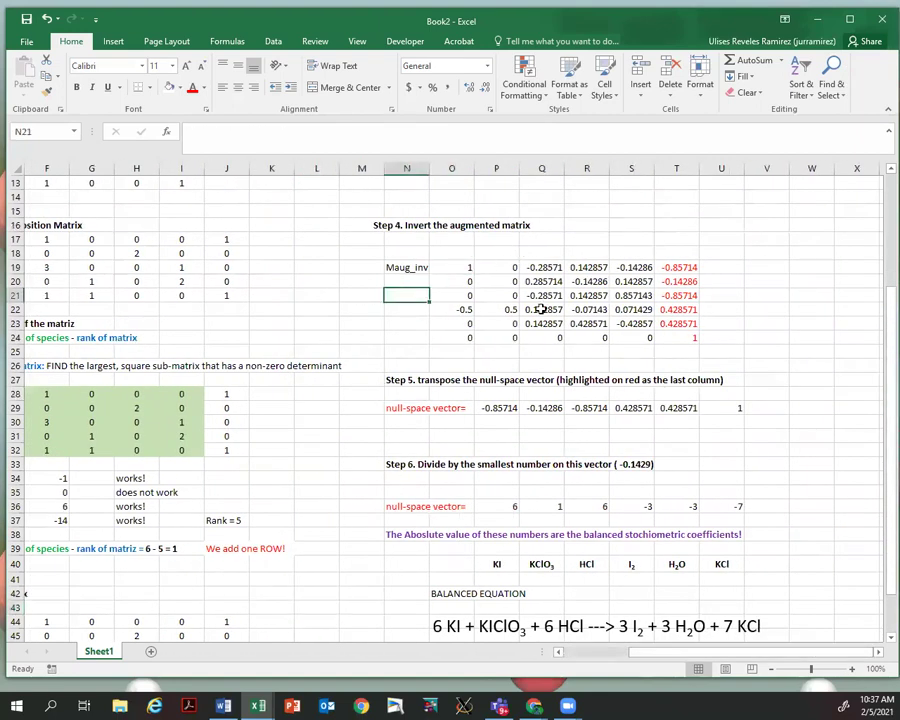
pyautogui.click(678, 241)
pyautogui.moveTo(680, 264); pyautogui.dragTo(684, 334)
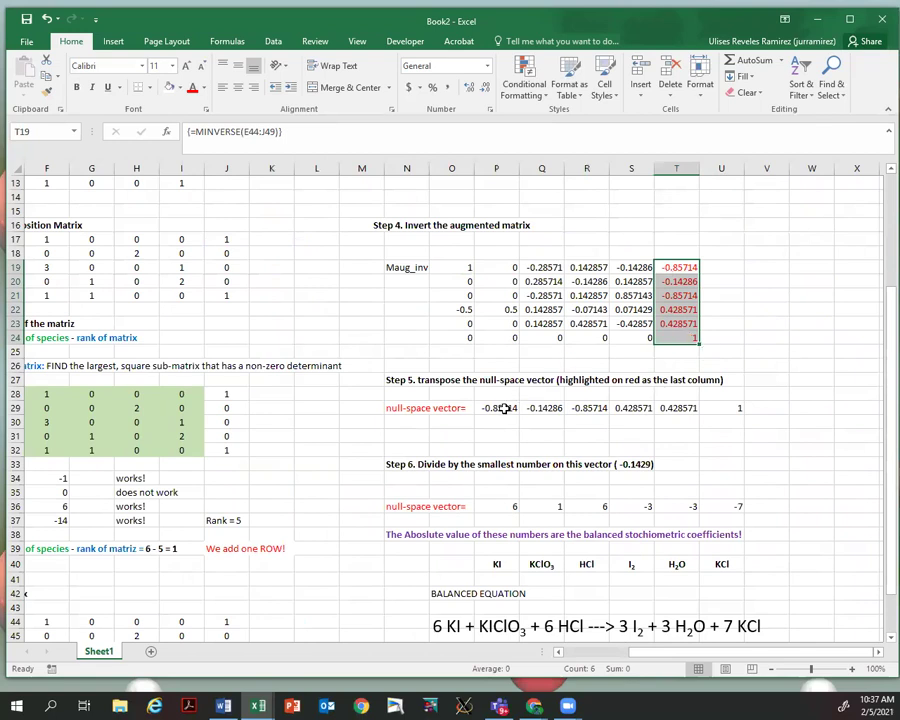
pyautogui.moveTo(505, 408); pyautogui.dragTo(720, 408)
pyautogui.click(622, 446)
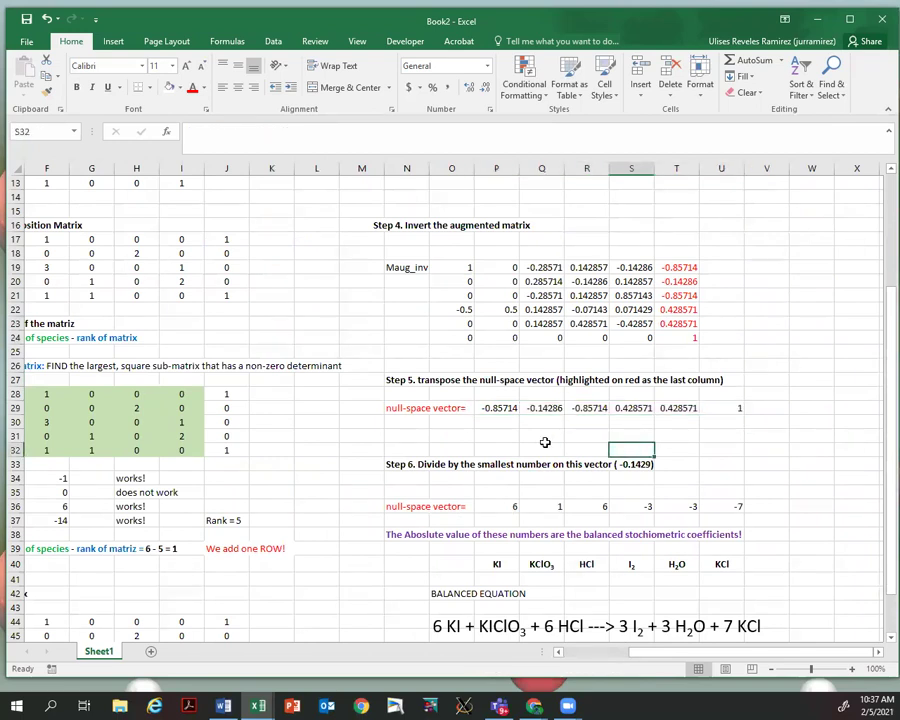
# Step: Review the divisor in Q29, the scaled vector P36:U36 and the balanced equation, and return to the original problem statement
pyautogui.scroll(-1, 618, 440)
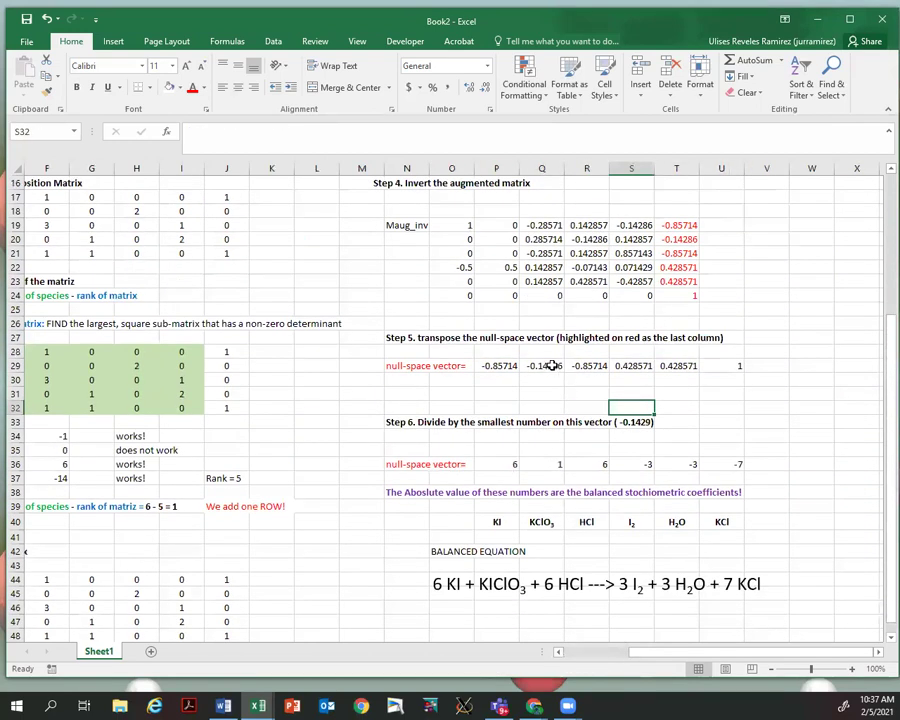
pyautogui.click(552, 366)
pyautogui.moveTo(516, 464); pyautogui.dragTo(722, 465)
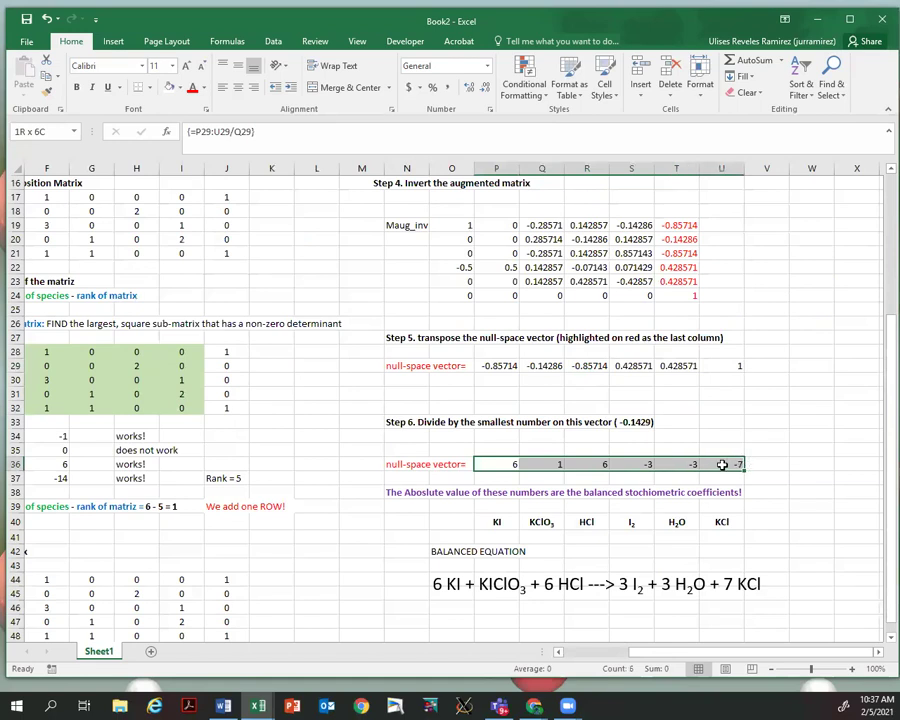
pyautogui.click(805, 463)
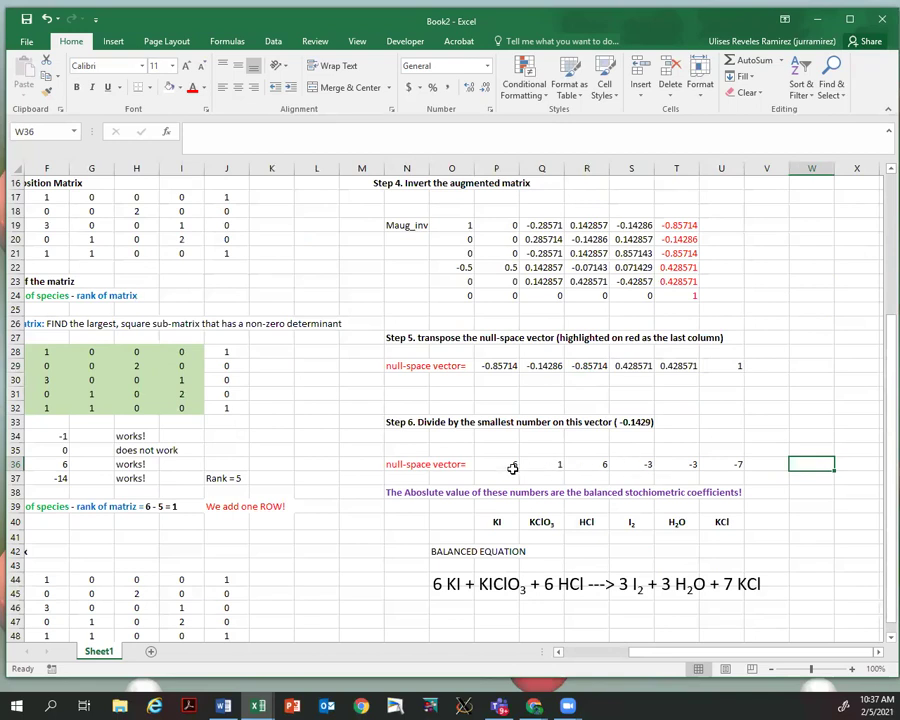
pyautogui.scroll(-1, 425, 355)
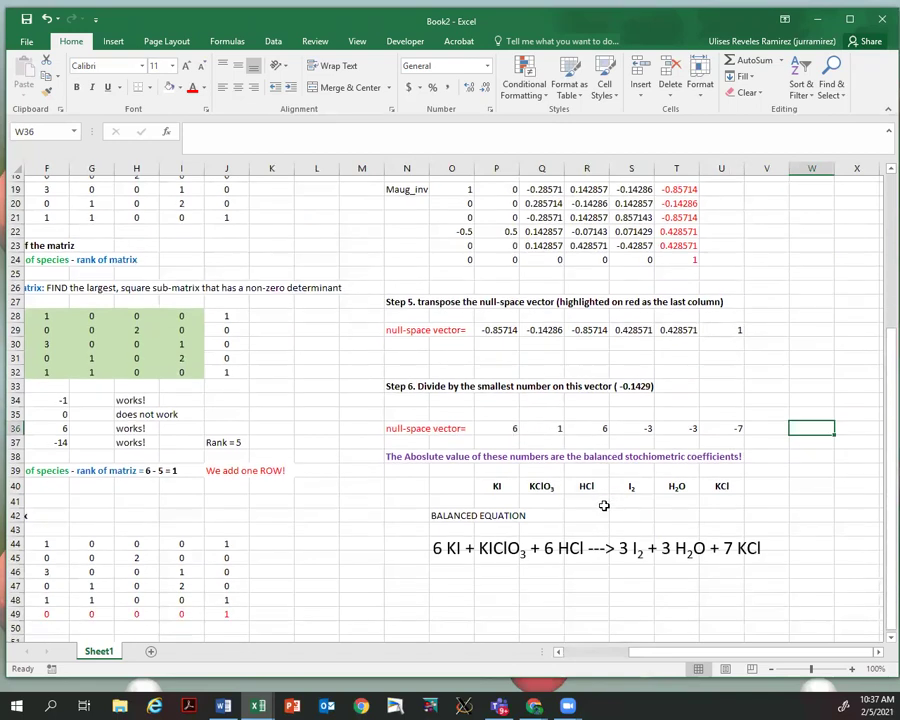
pyautogui.moveTo(704, 656); pyautogui.dragTo(597, 653)
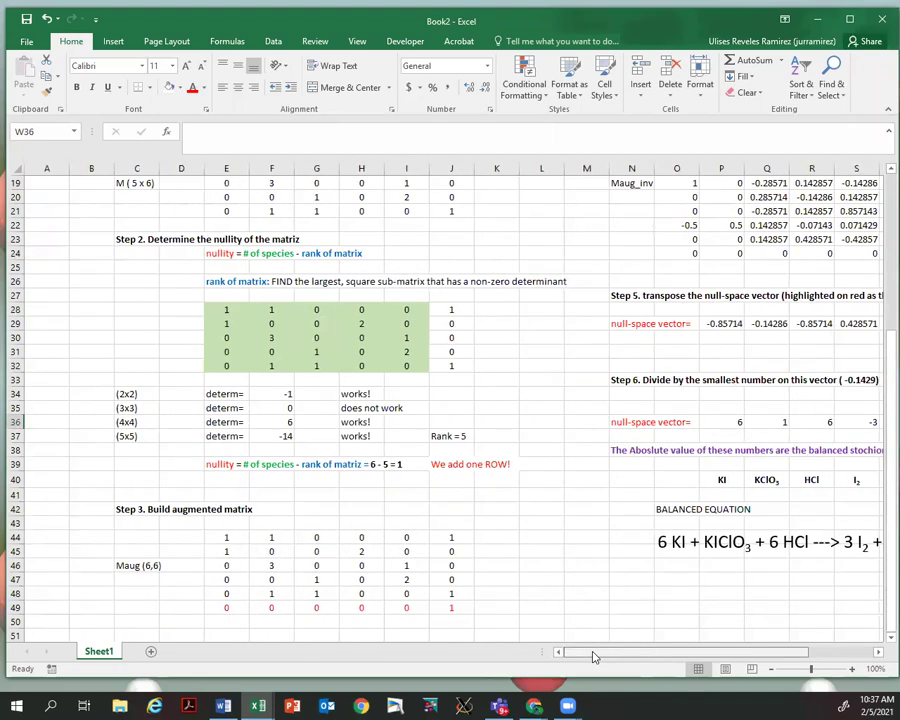
pyautogui.scroll(6, 597, 466)
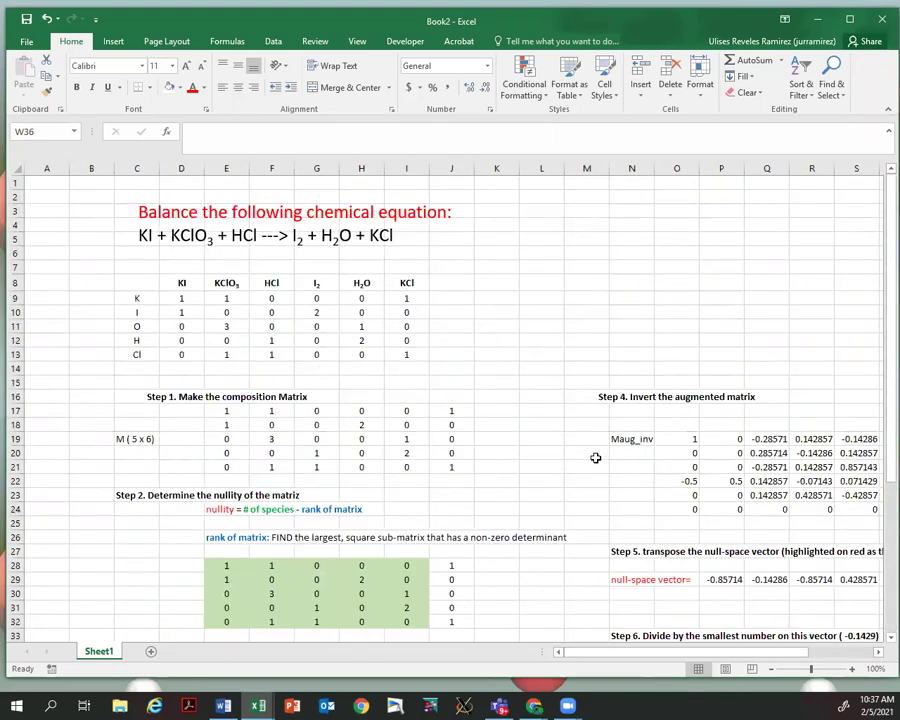